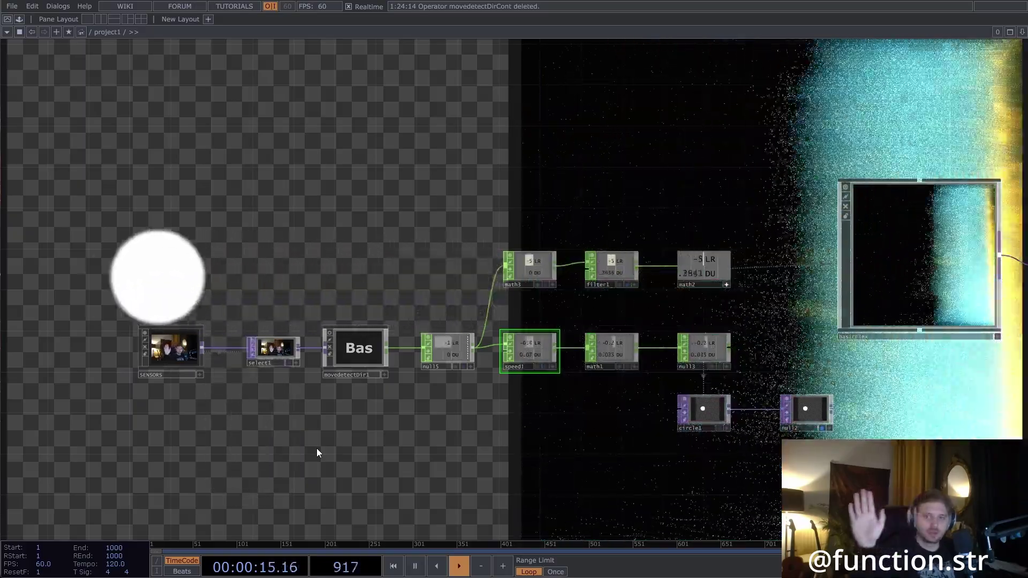
Step: Select the movedetectDir1 base component and show its parameters to review the finished network
scroll(455, 354, up, 5)
scroll(435, 360, up, 3)
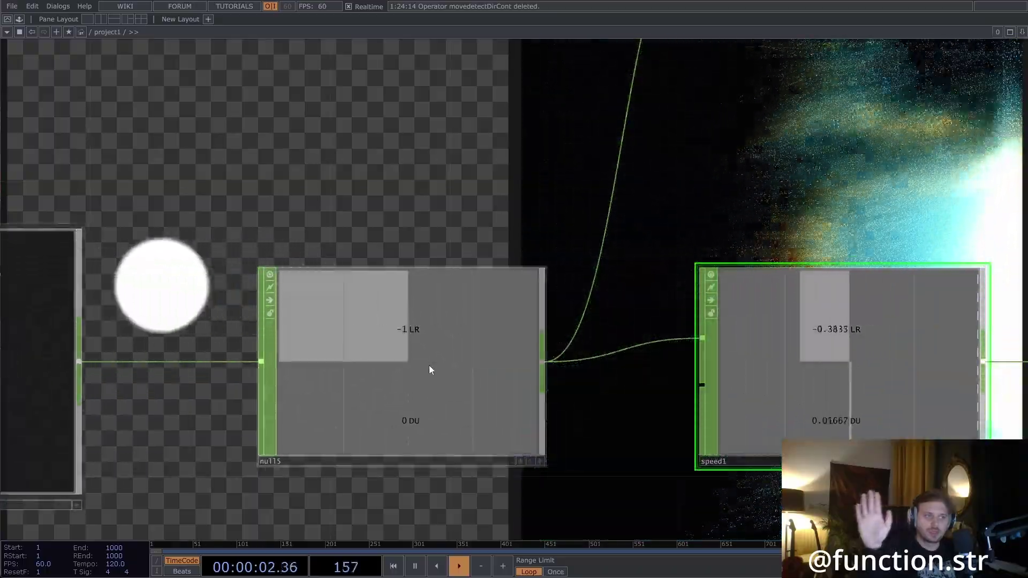
scroll(429, 369, down, 8)
click(296, 368)
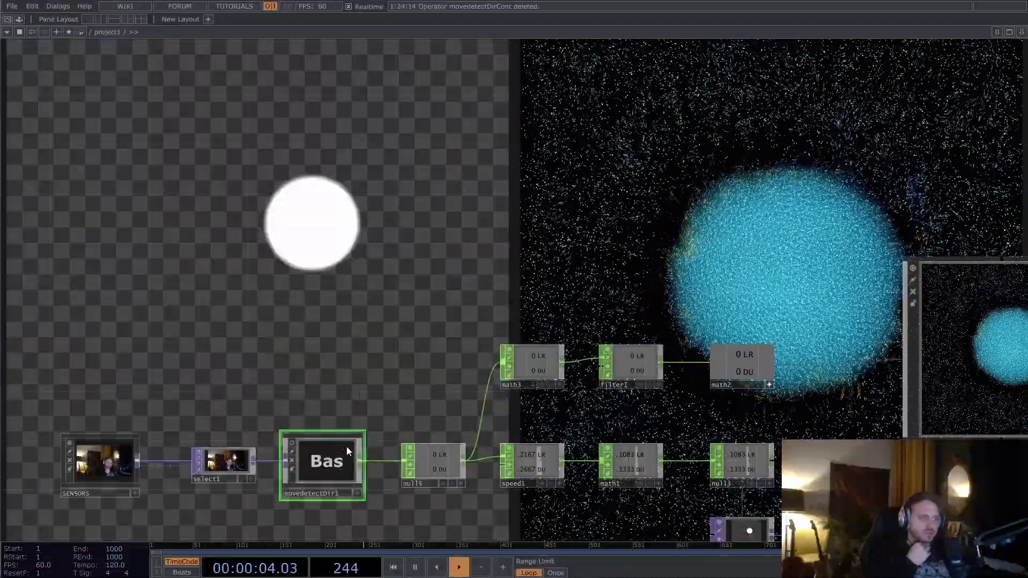
key(p)
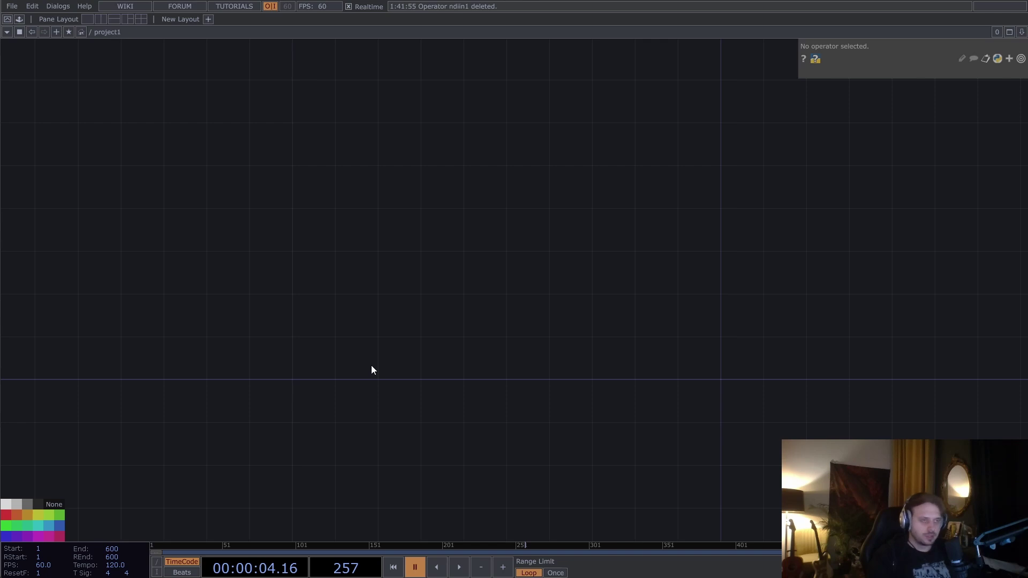
Step: Add an NDI In TOP receiving the TouchDesigner webcam stream and start playback
key(Tab)
text(nd)
click(328, 264)
click(314, 384)
scroll(304, 384, up, 3)
click(961, 111)
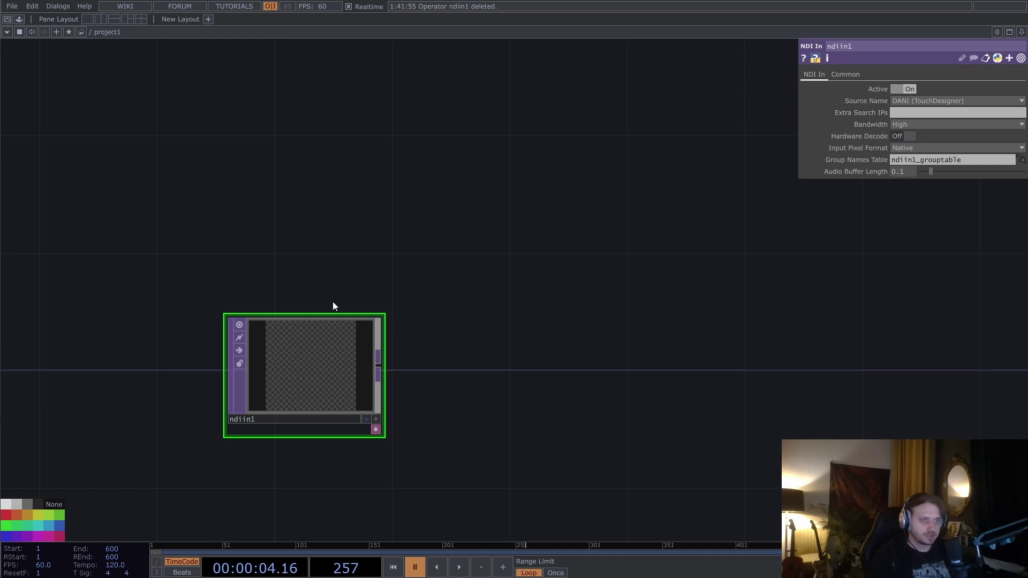
key(space)
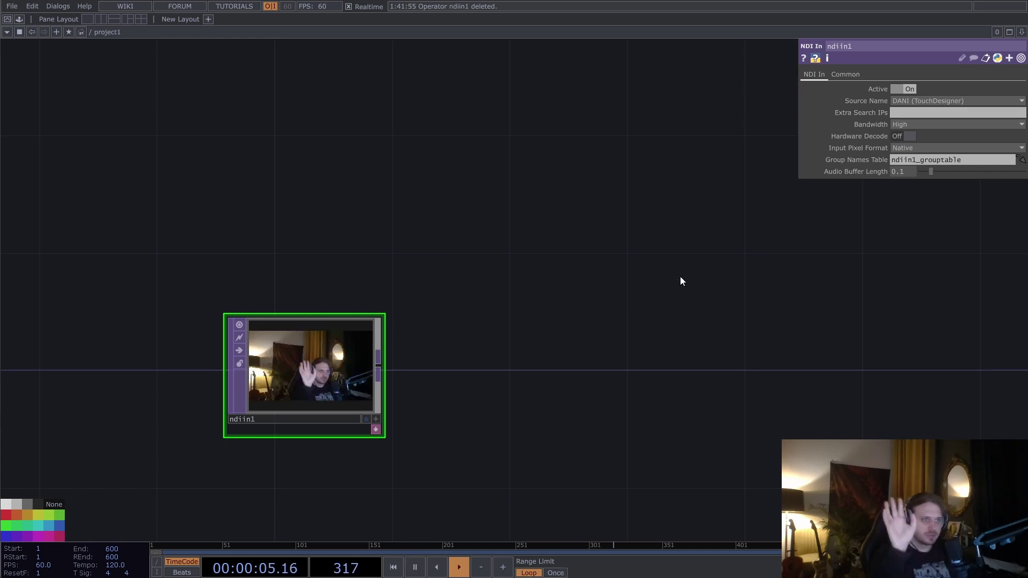
Step: Bring up the component palette with Alt+L
scroll(681, 280, down, 3)
scroll(507, 275, up, 2)
key(alt+l)
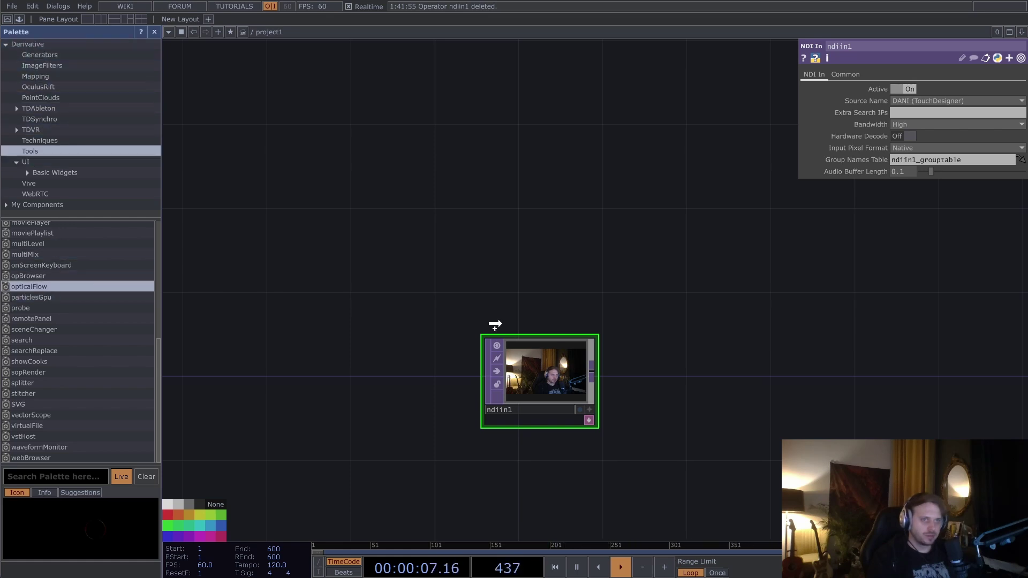
Step: Place opticalFlow right of ndiin1, wire the webcam into it, and pause playback
click(677, 394)
drag(748, 330, 567, 342)
drag(465, 340, 558, 341)
scroll(631, 348, up, 3)
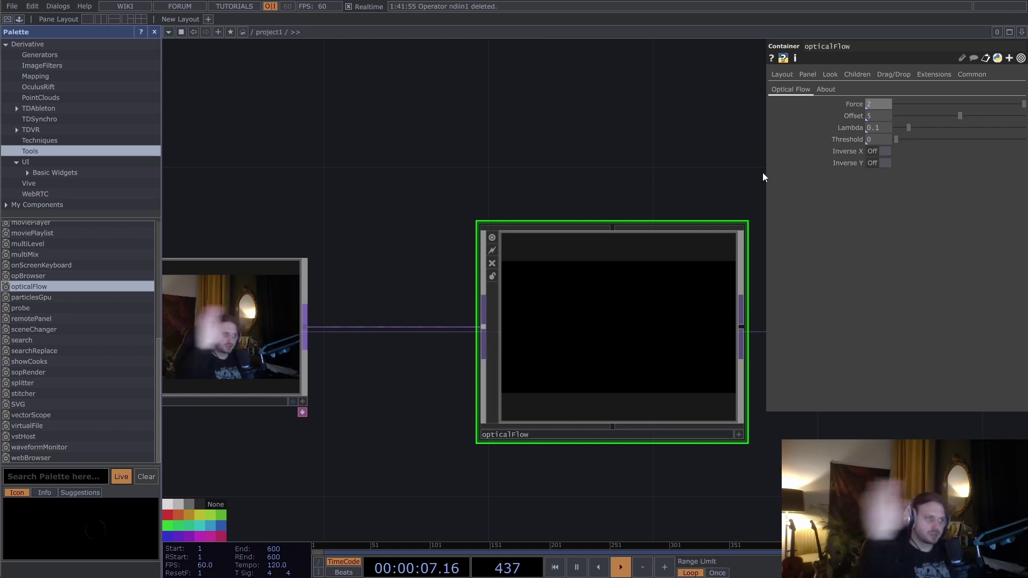
key(space)
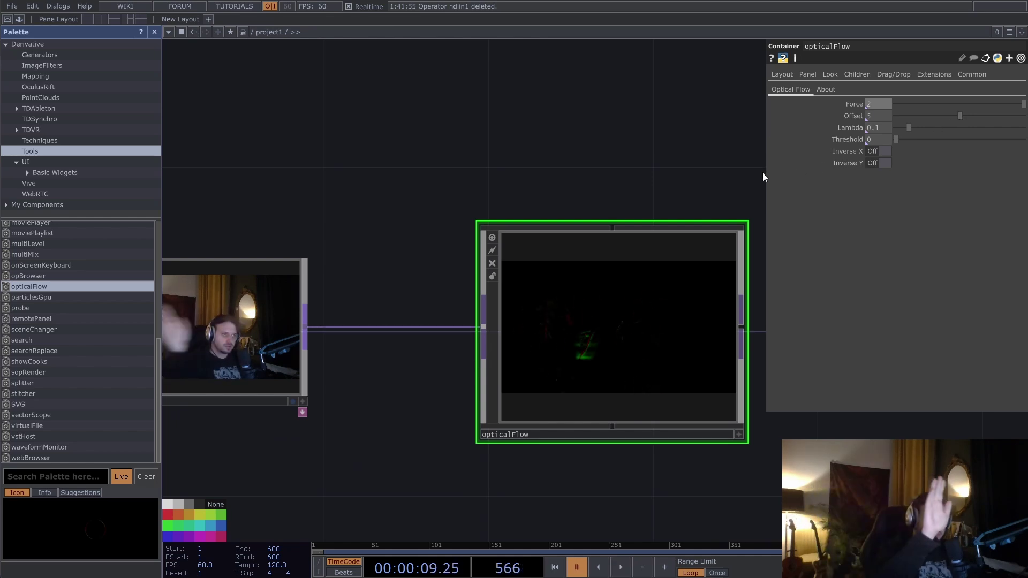
scroll(466, 412, up, 3)
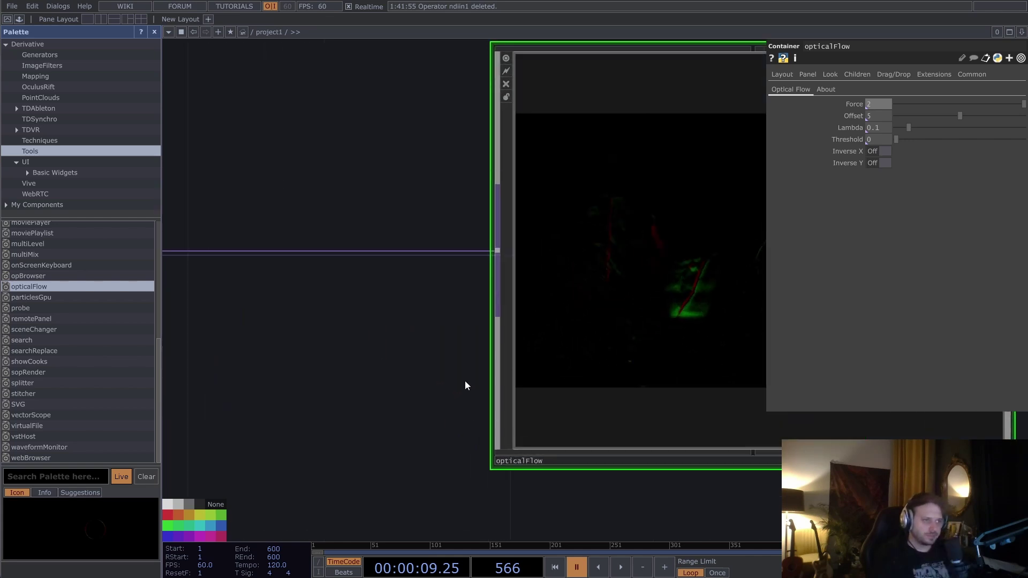
scroll(566, 327, down, 4)
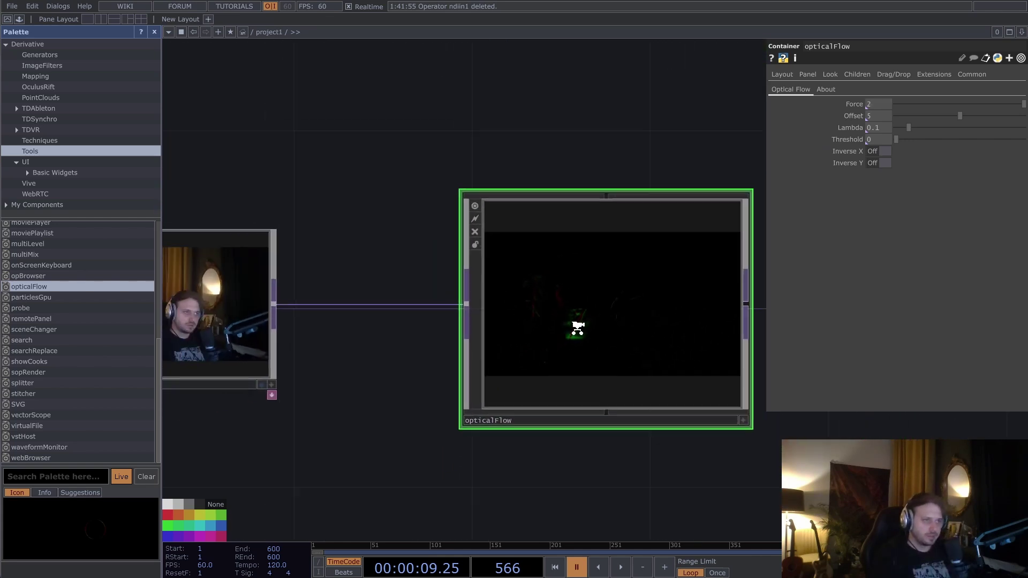
scroll(577, 326, up, 3)
Step: Zoom into the opticalFlow viewer to read its R/G values, toggle the viewer, and resume playback
scroll(568, 329, up, 2)
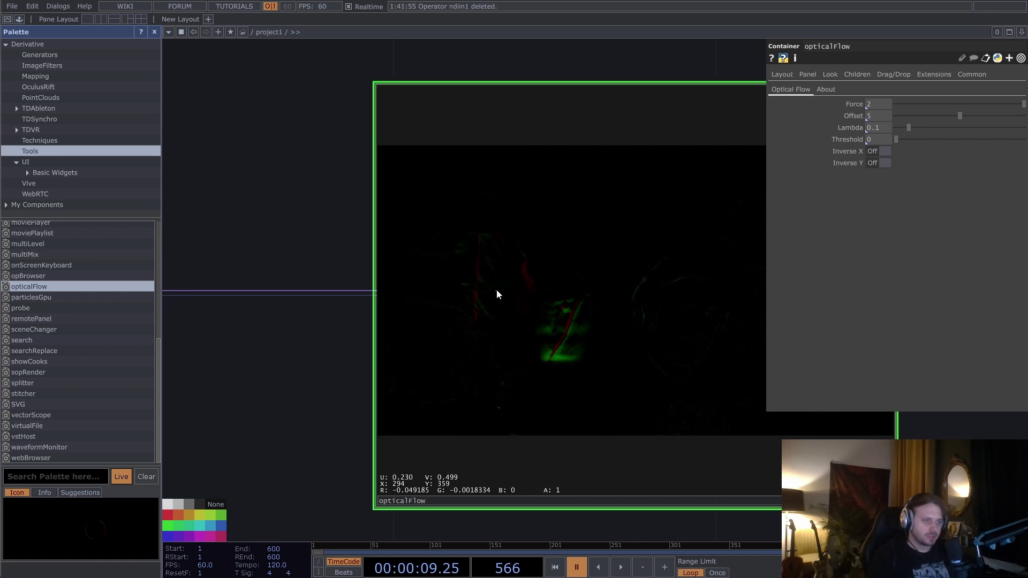
scroll(501, 315, up, 3)
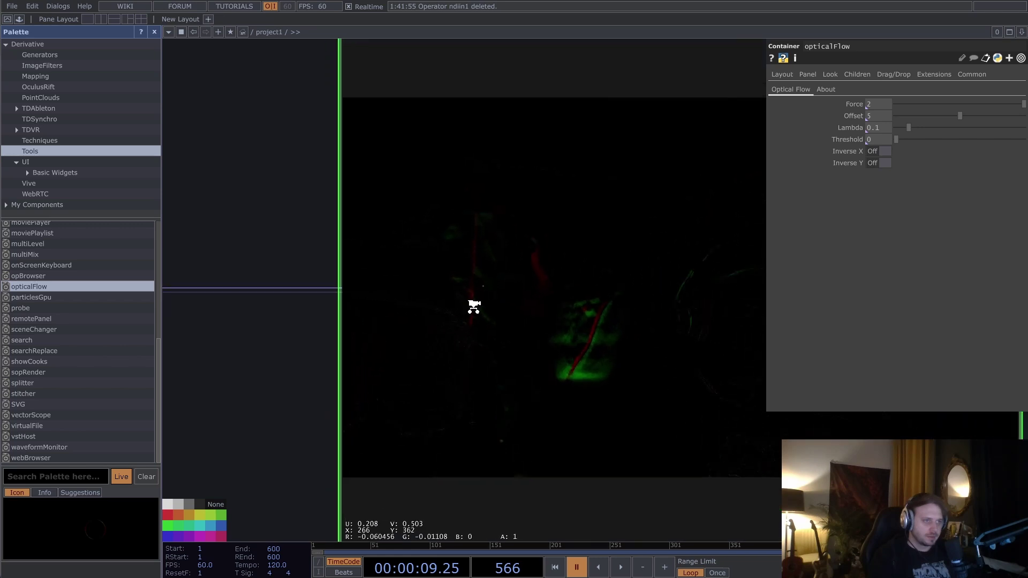
scroll(474, 308, down, 4)
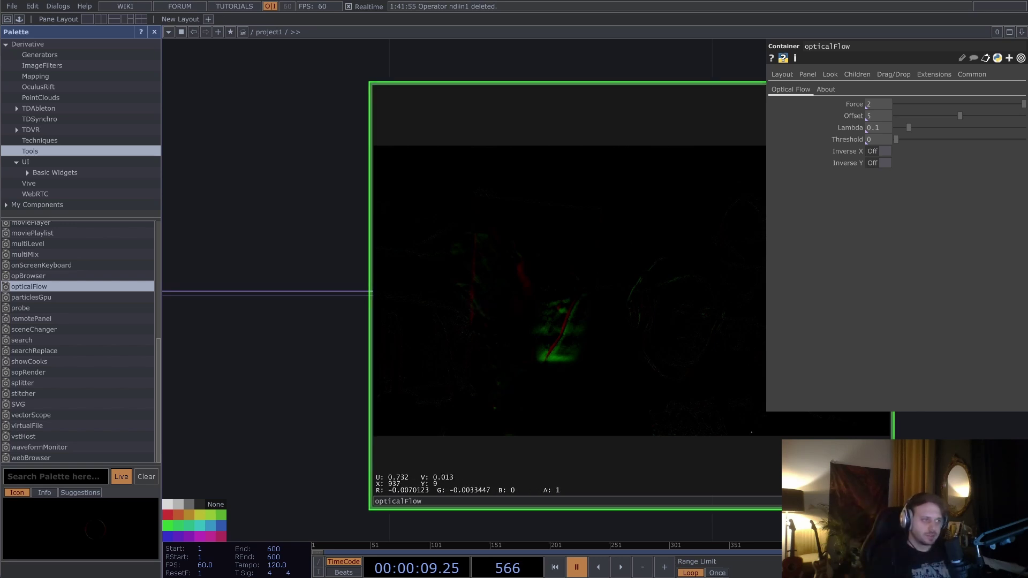
click(548, 367)
key(space)
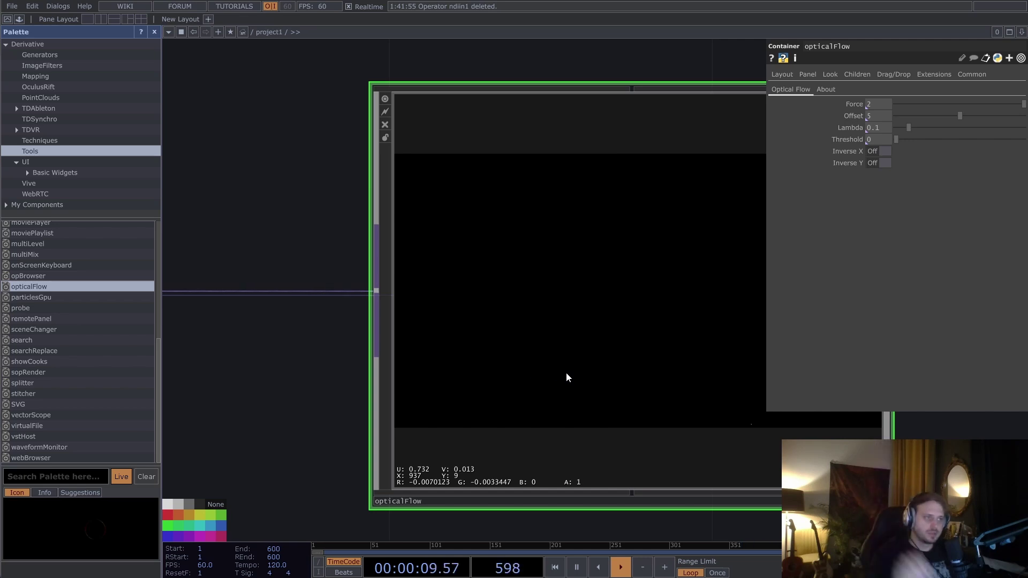
Step: Add a Reorder TOP, reorder1, after opticalFlow's output, placed above it
scroll(566, 378, down, 5)
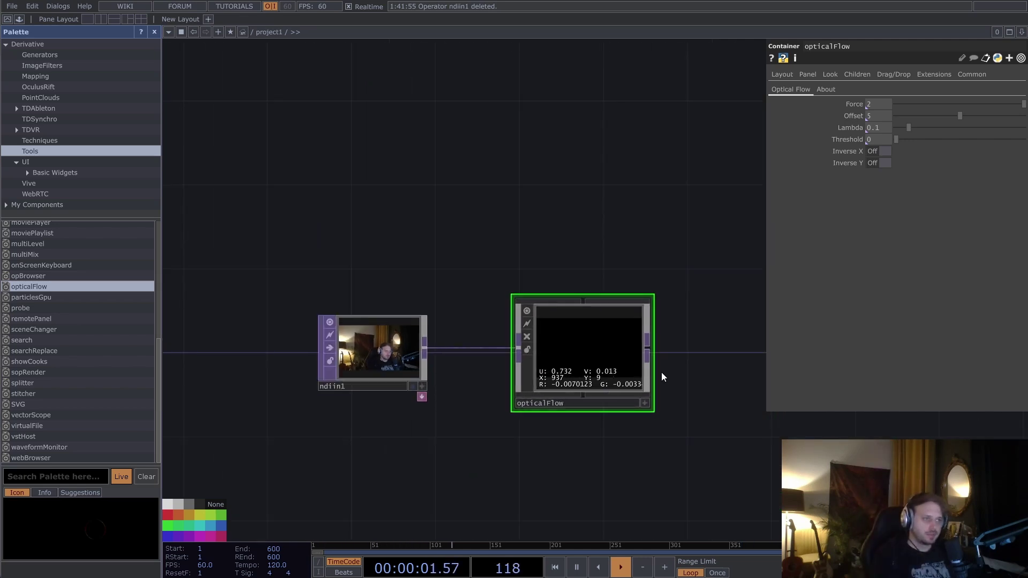
drag(662, 377, 535, 358)
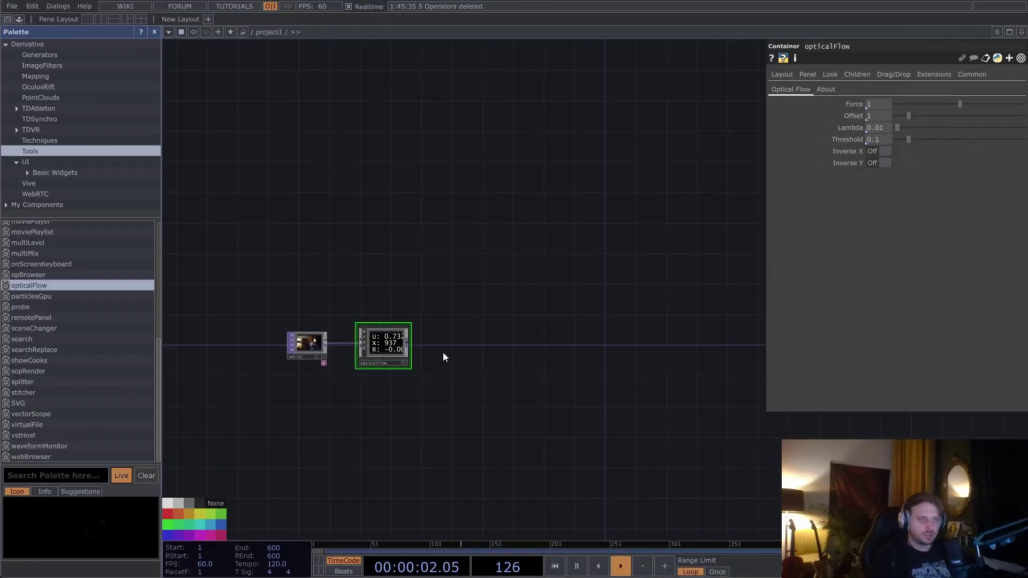
scroll(446, 337, up, 2)
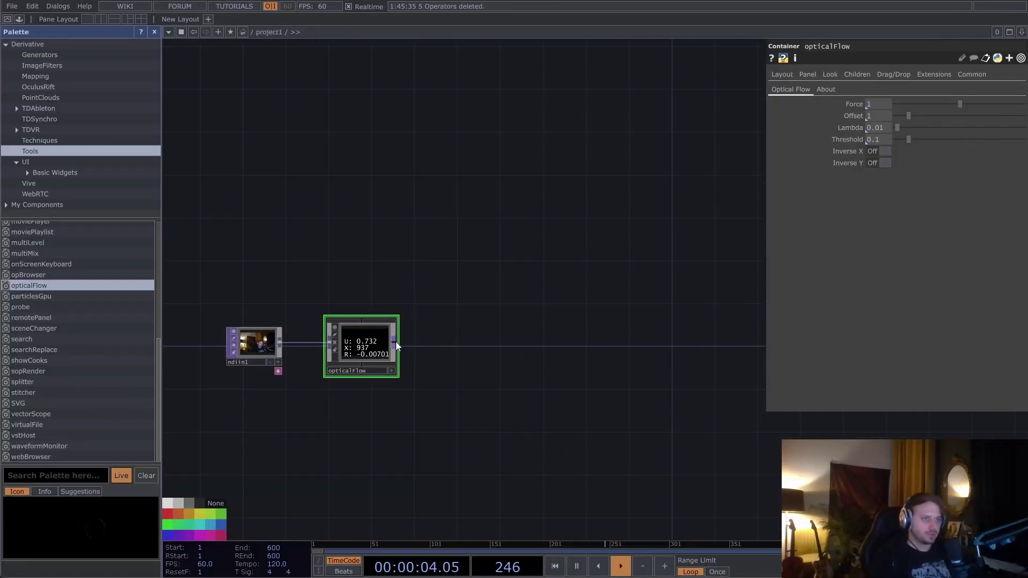
right_click(396, 342)
text(re)
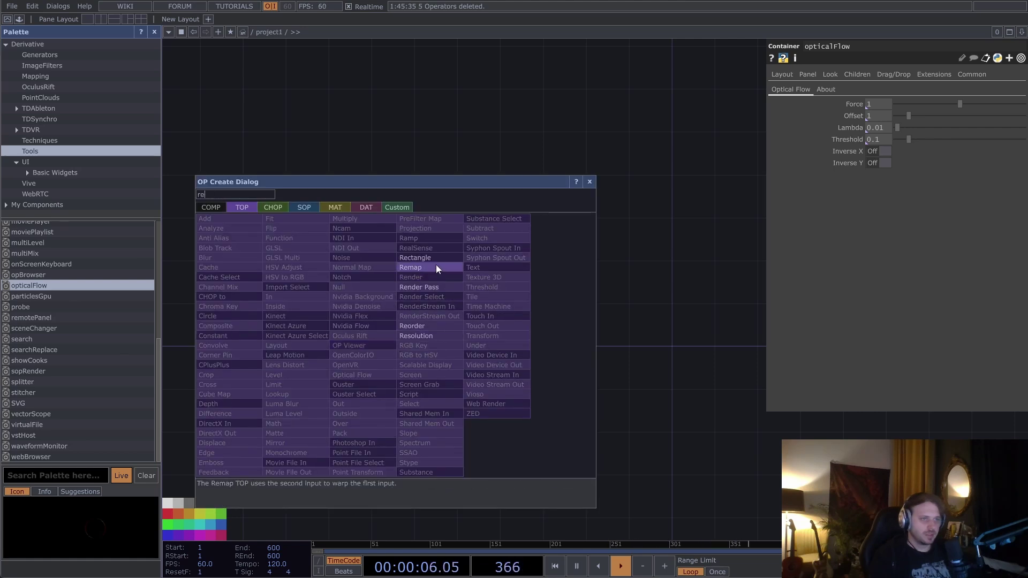
click(444, 327)
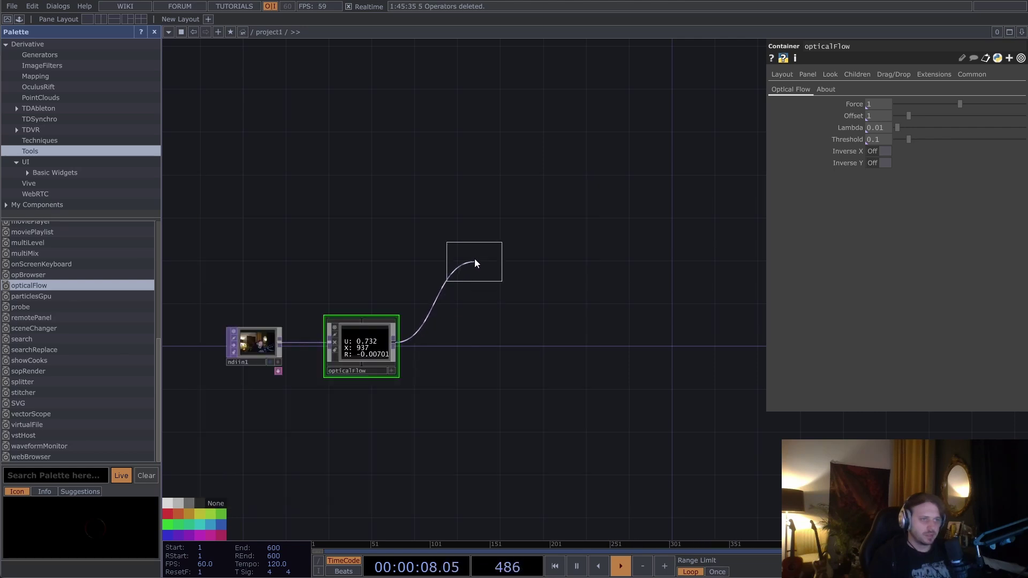
click(502, 259)
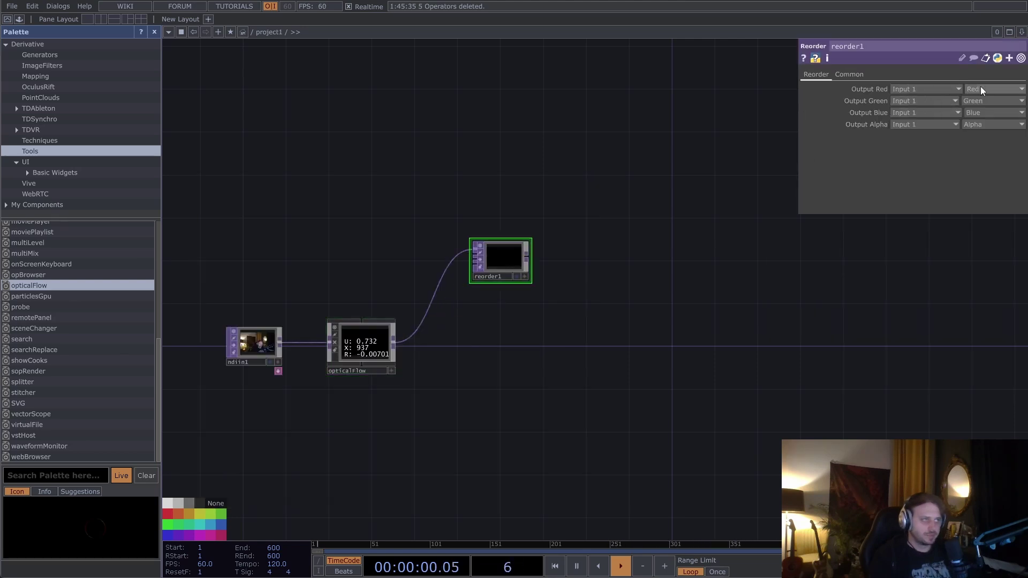
Step: Set reorder1's Output Green and Output Blue to Zero
click(993, 99)
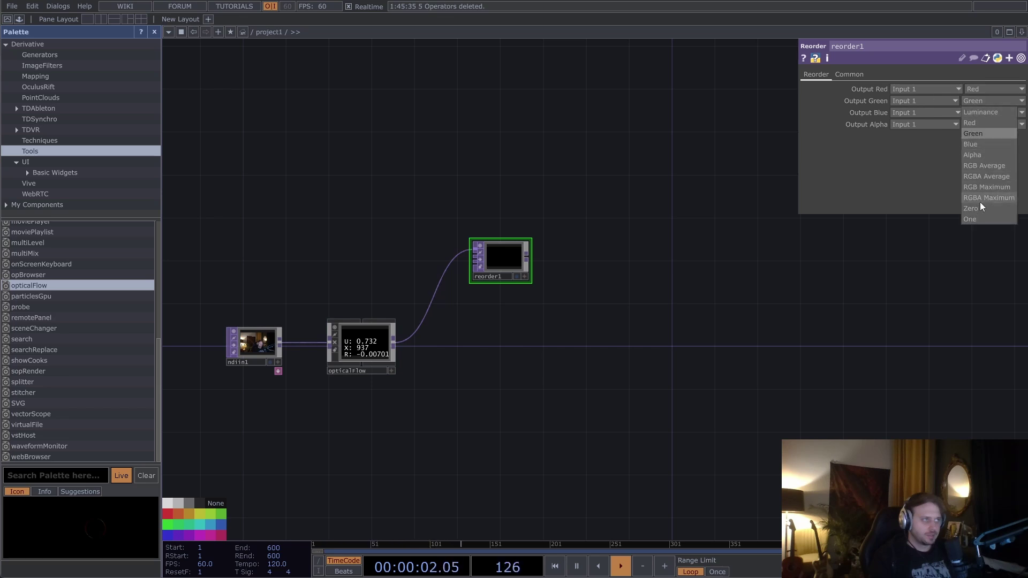
click(979, 209)
click(995, 115)
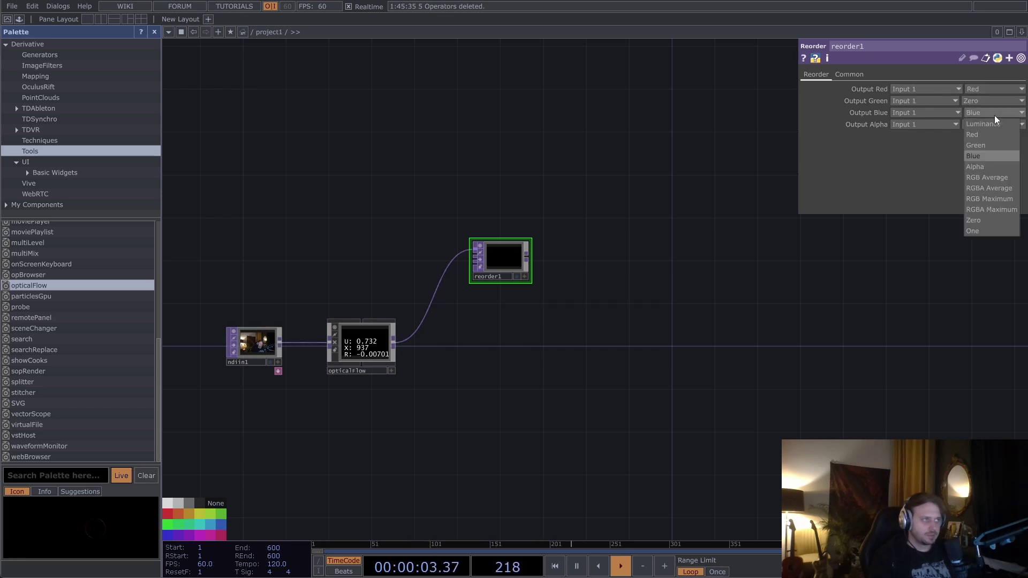
click(997, 220)
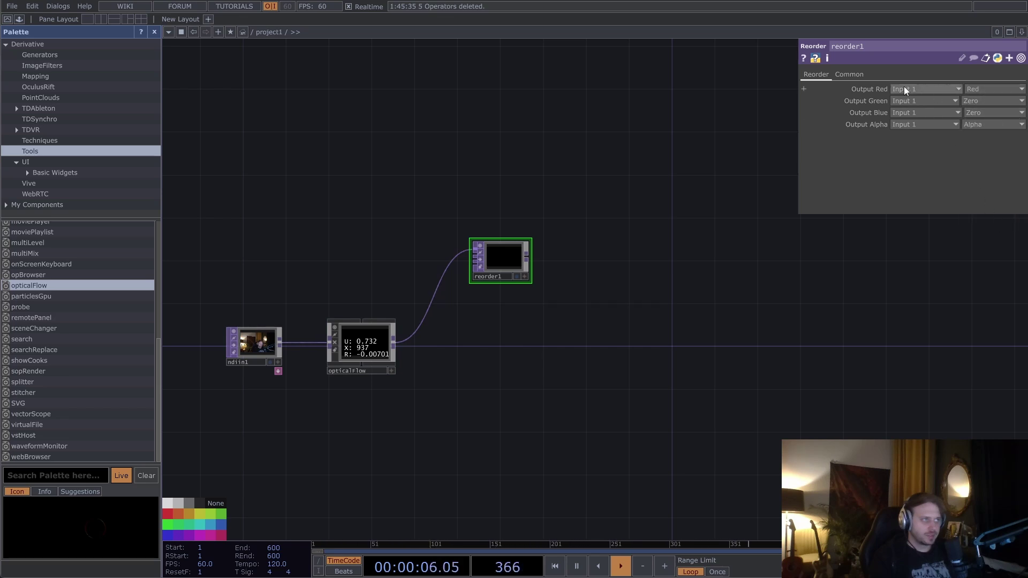
scroll(527, 249, up, 3)
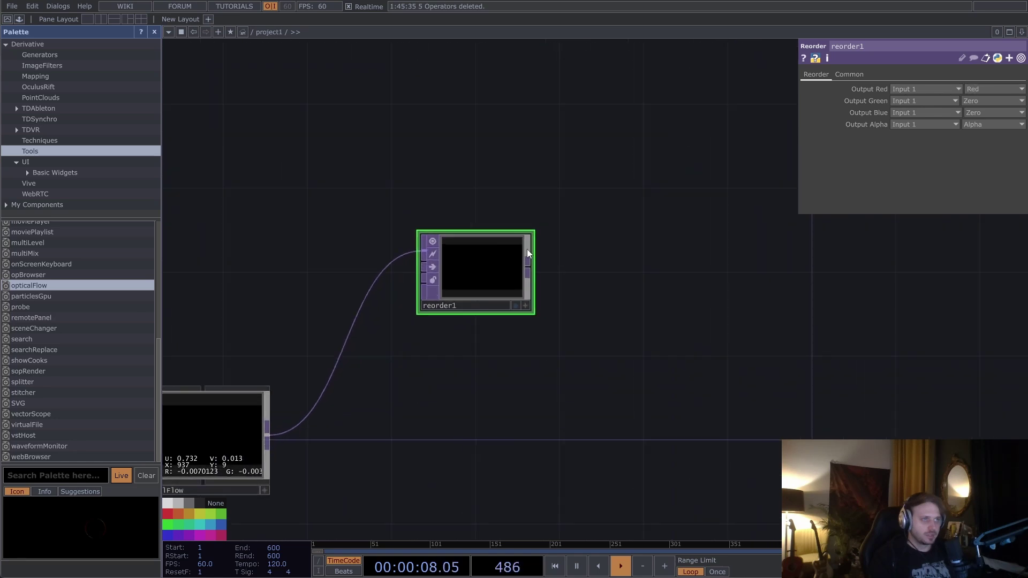
scroll(525, 256, down, 3)
scroll(514, 257, up, 3)
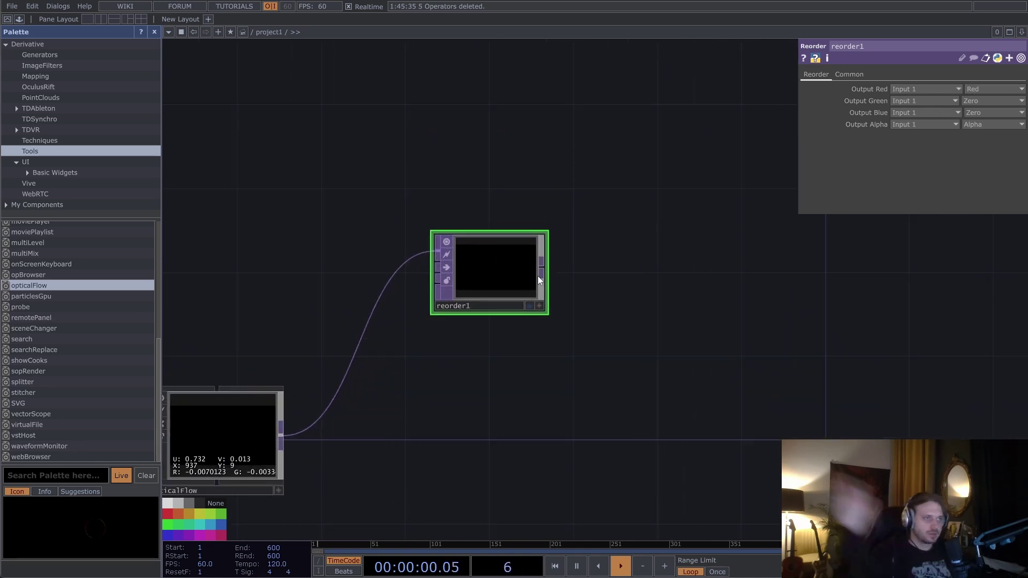
scroll(527, 271, up, 5)
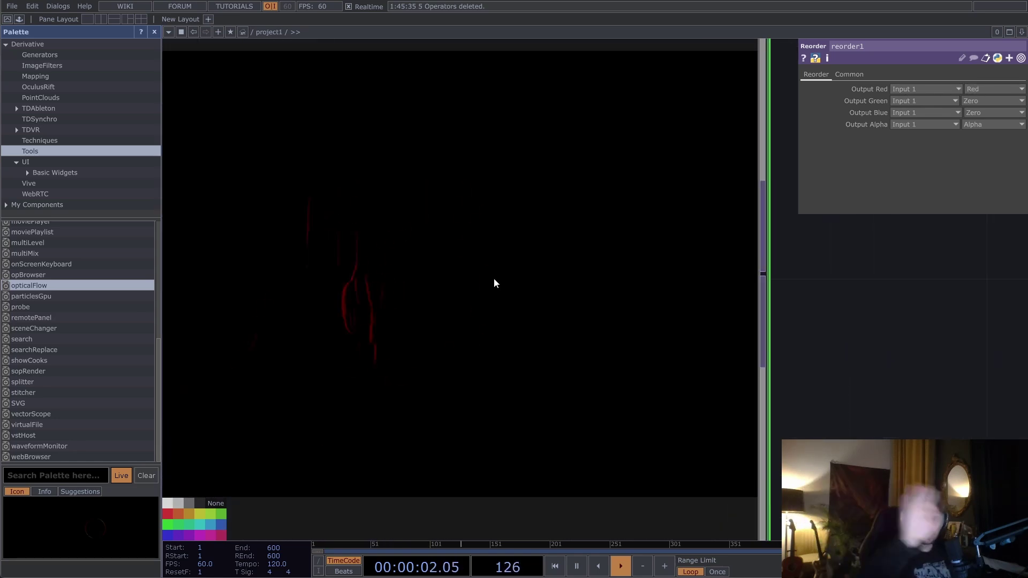
Step: Close the component palette and recentre the network view on the nodes
click(155, 32)
scroll(647, 281, down, 8)
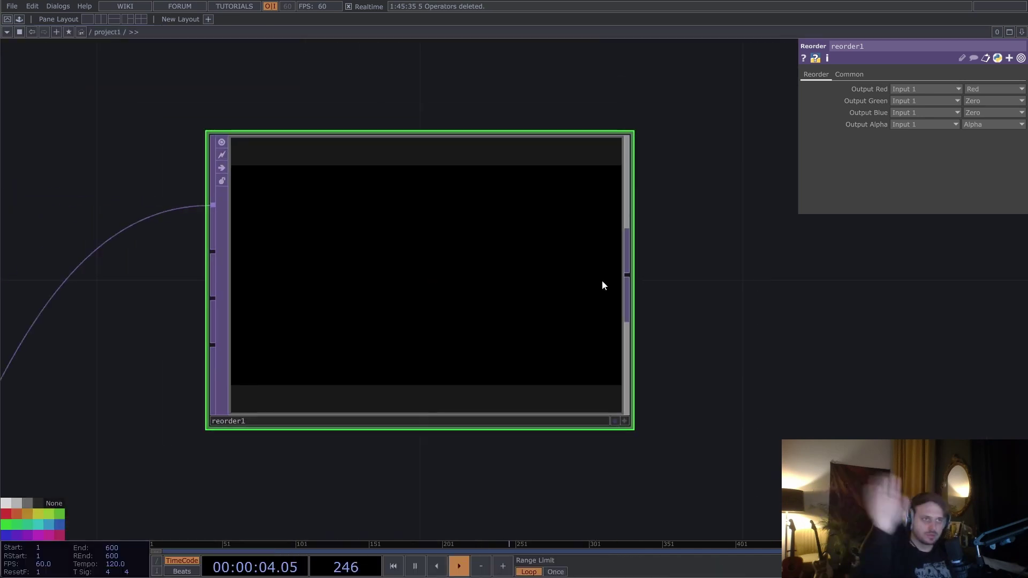
scroll(557, 304, down, 2)
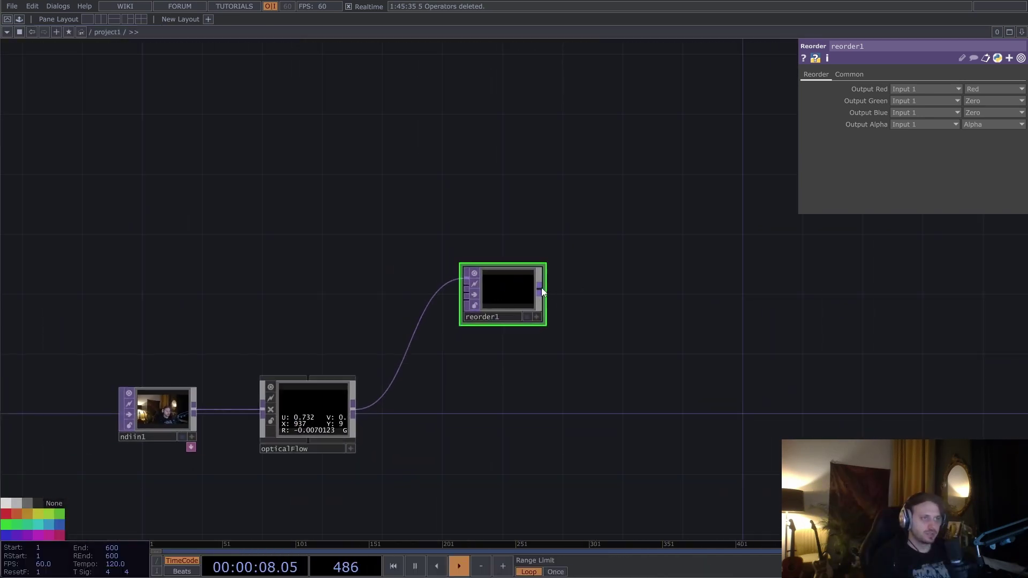
drag(627, 294, 617, 295)
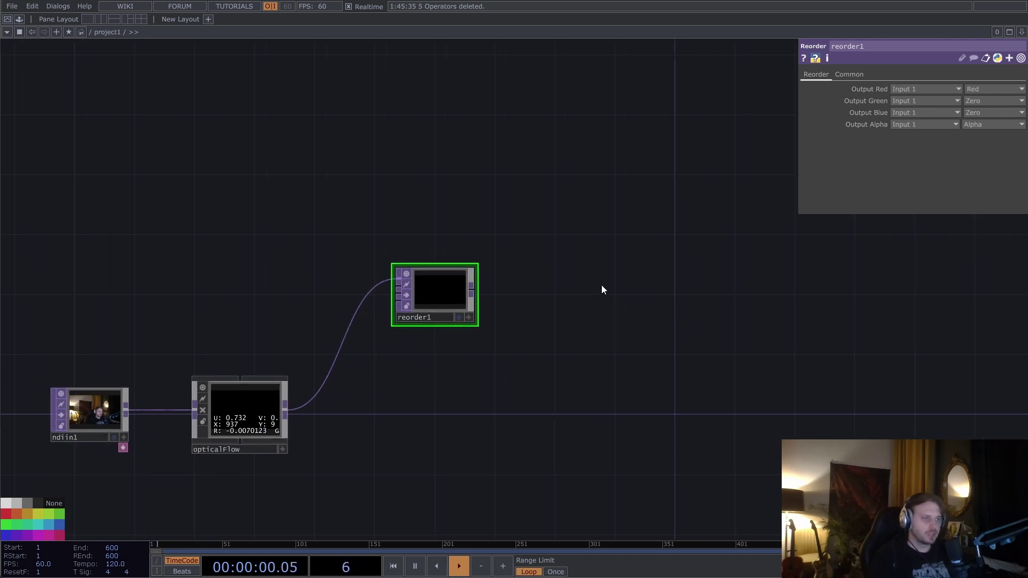
scroll(602, 286, down, 3)
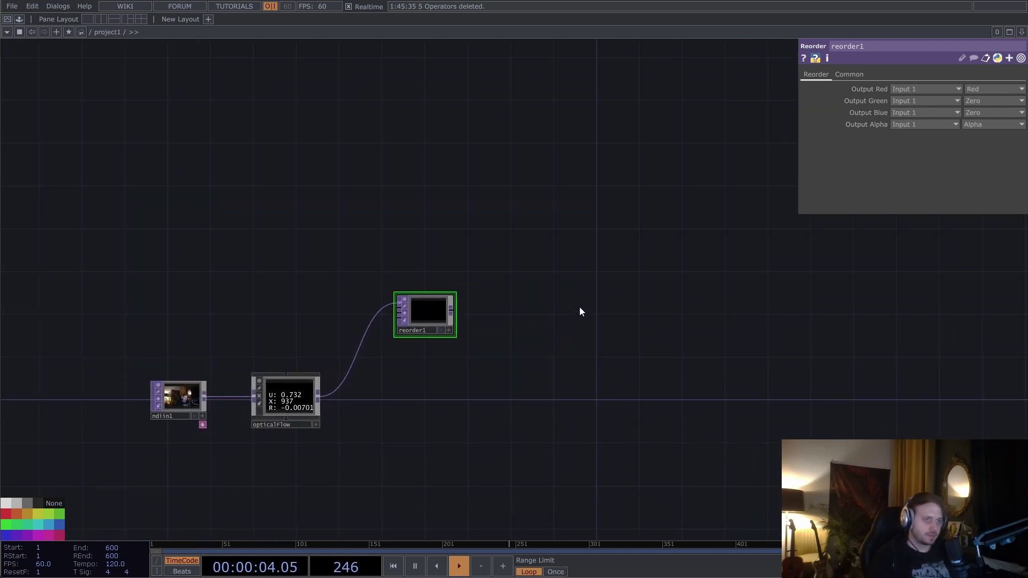
middle_drag(578, 310, 487, 292)
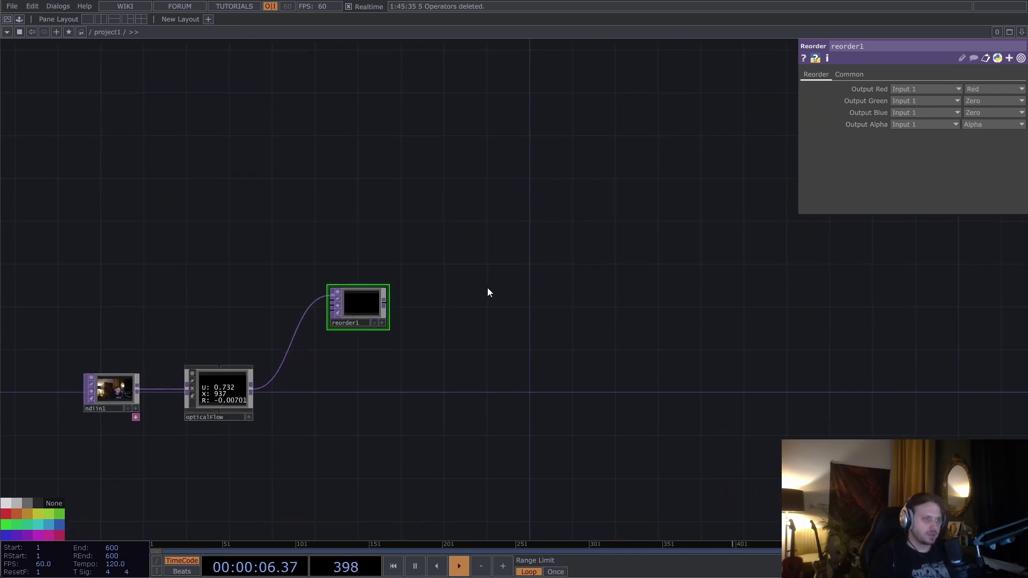
Step: Add Threshold TOP thresh1 after reorder1 with Comparator Less or Equal and threshold 0
right_click(389, 306)
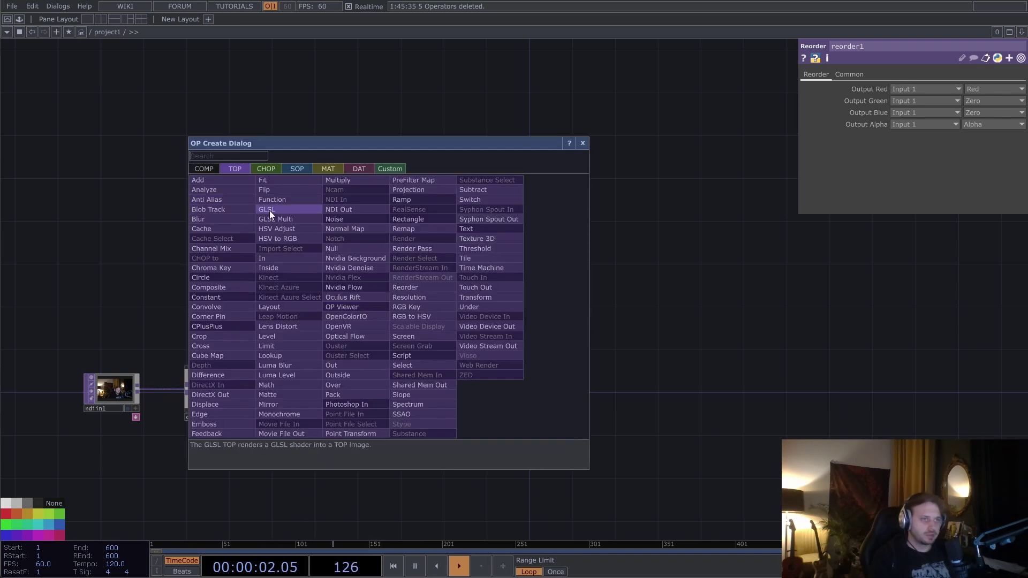
text(the)
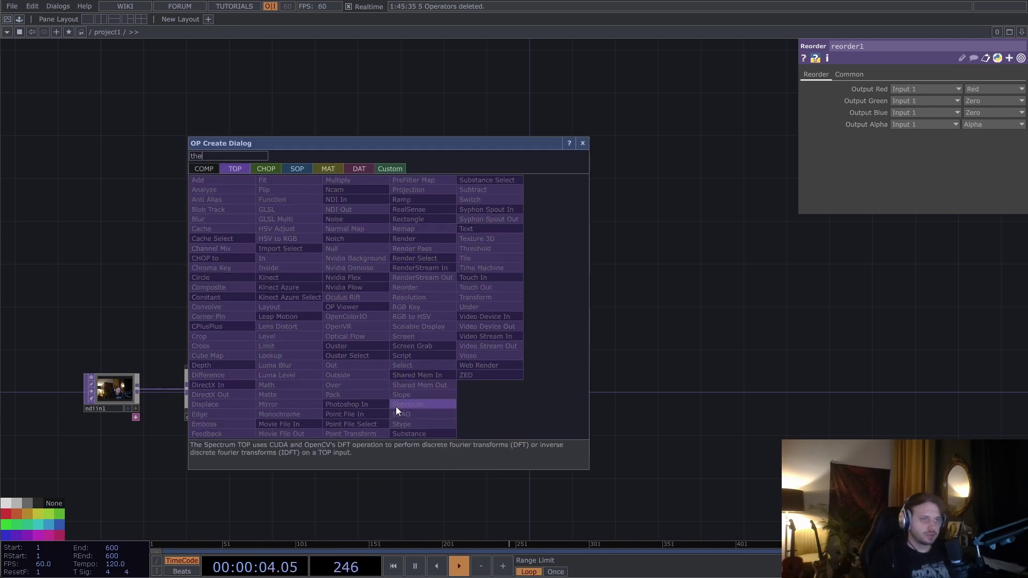
click(503, 248)
click(468, 250)
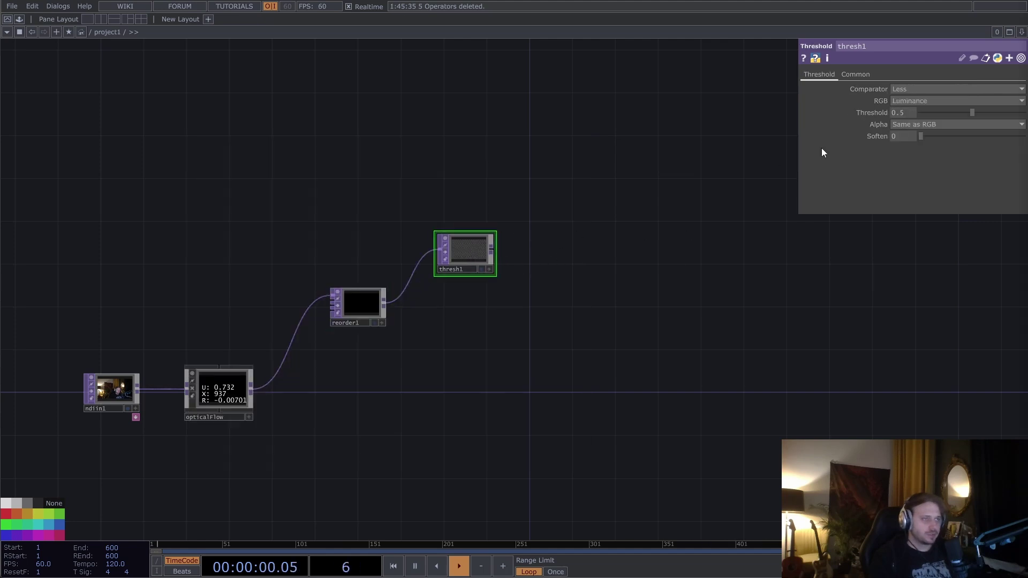
click(936, 90)
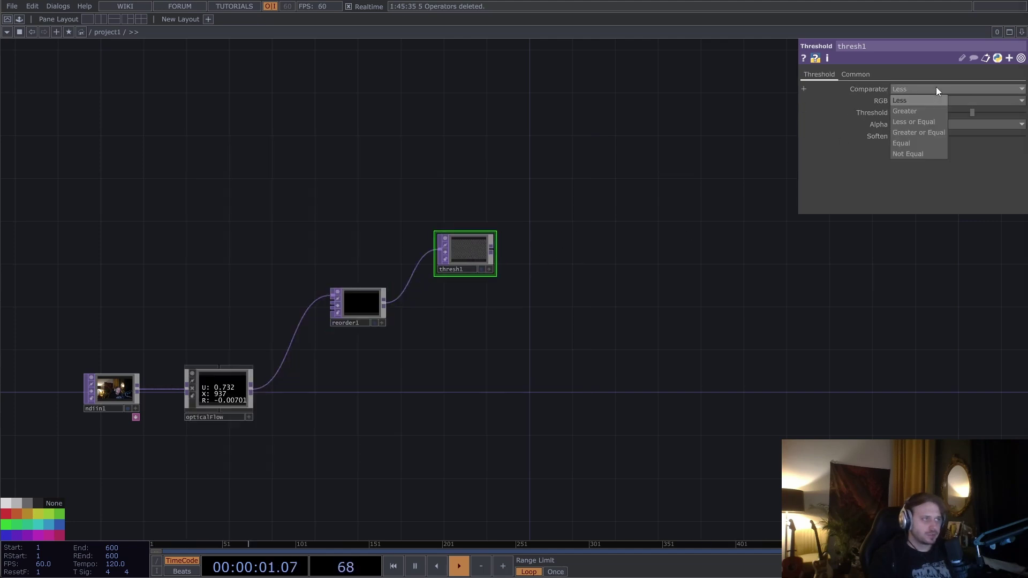
click(920, 125)
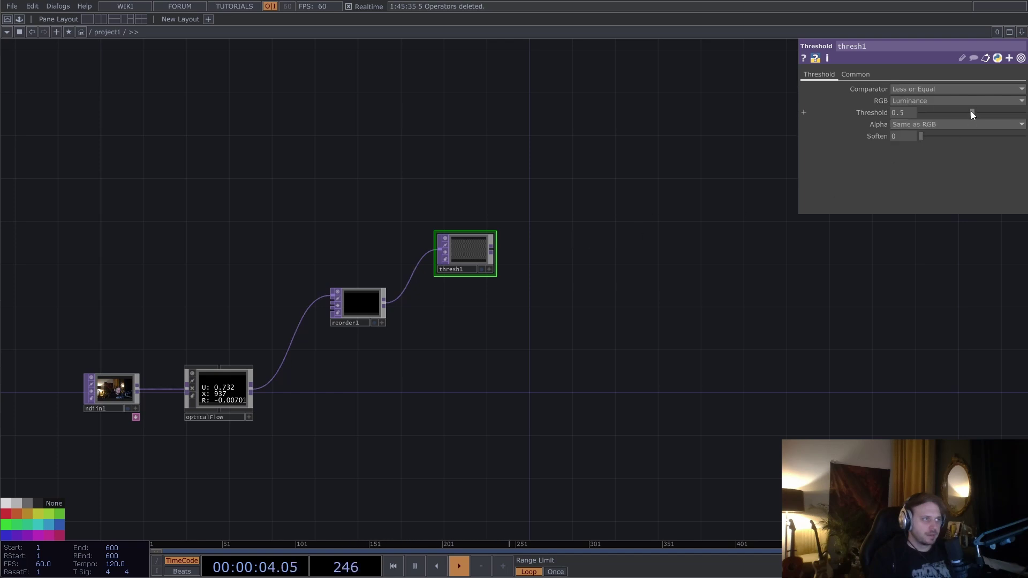
drag(971, 112, 954, 114)
scroll(491, 251, up, 4)
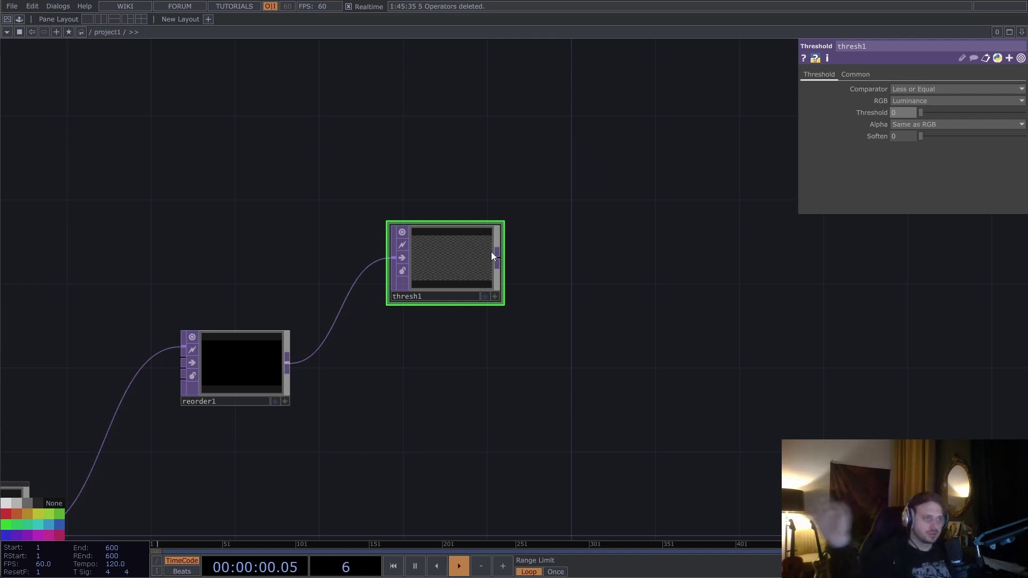
Step: Duplicate thresh1 as thresh2 and set its Comparator to Greater or Equal
key(ctrl+c)
key(ctrl+v)
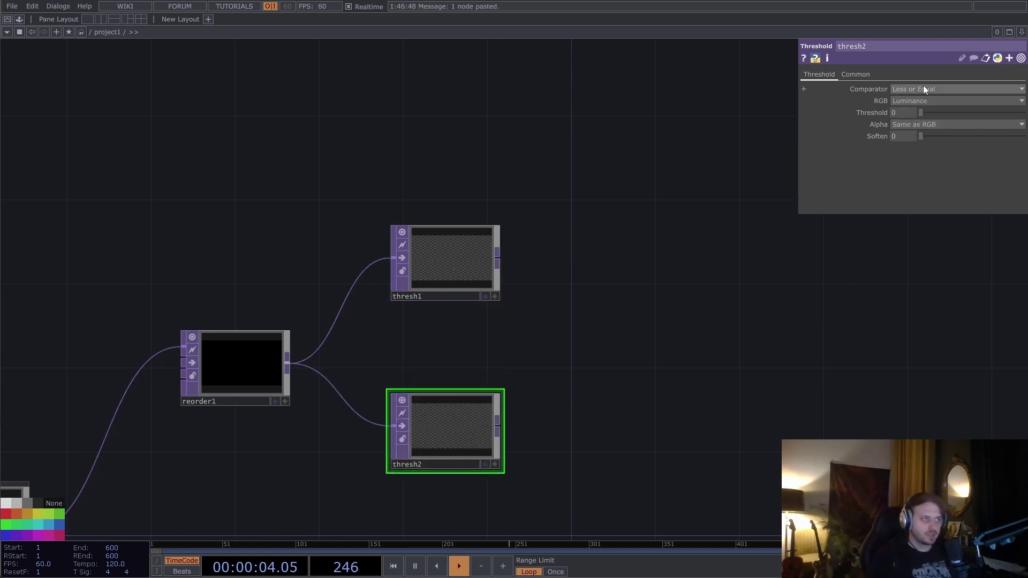
click(954, 89)
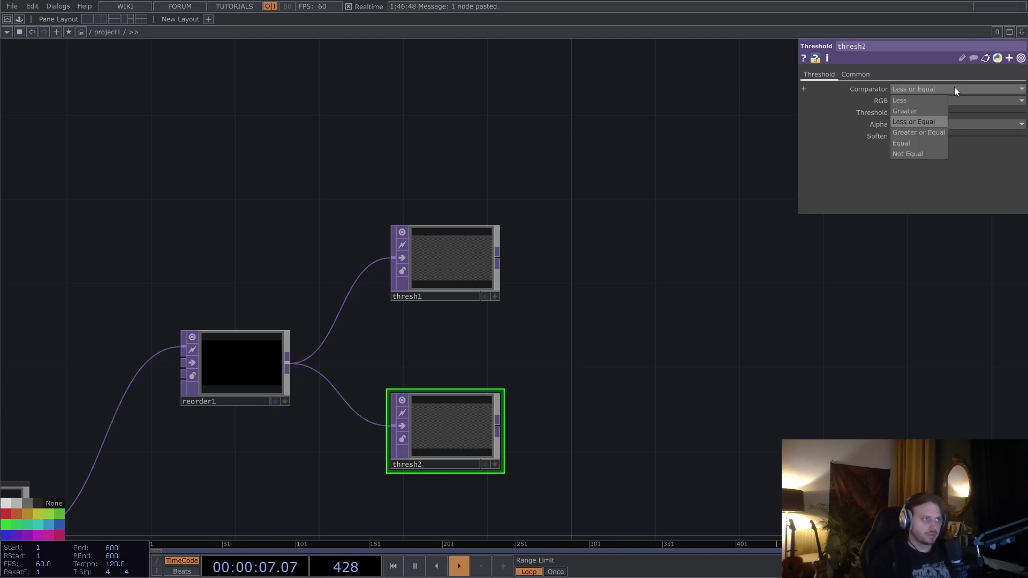
click(926, 132)
scroll(596, 337, down, 3)
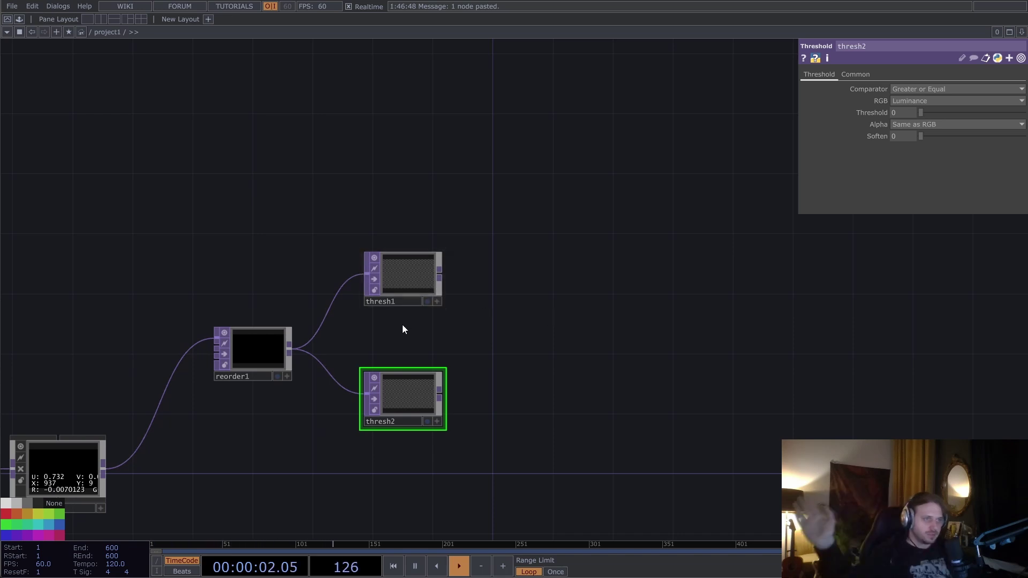
scroll(407, 289, up, 5)
scroll(416, 284, down, 3)
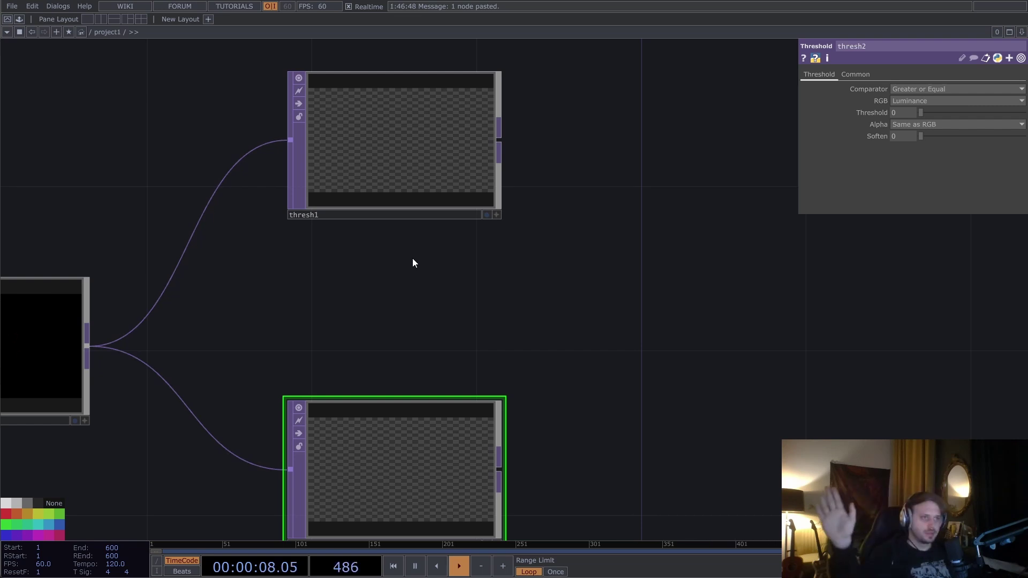
click(382, 143)
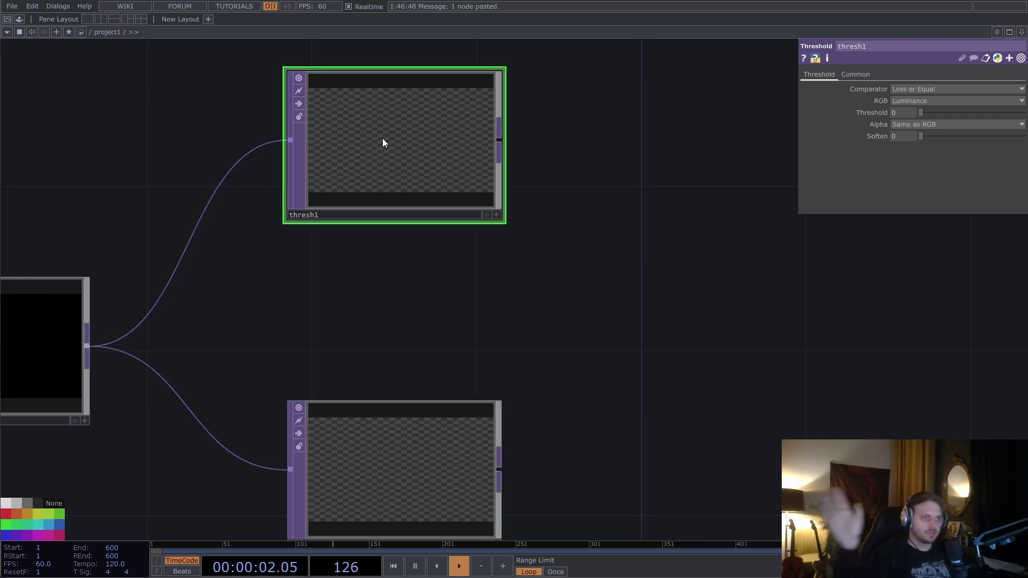
click(403, 474)
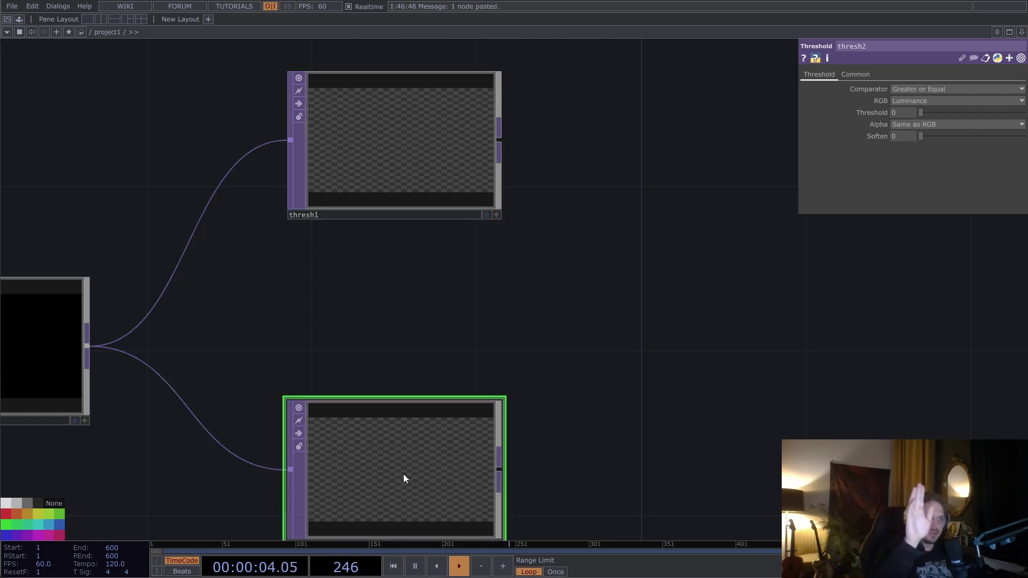
click(386, 168)
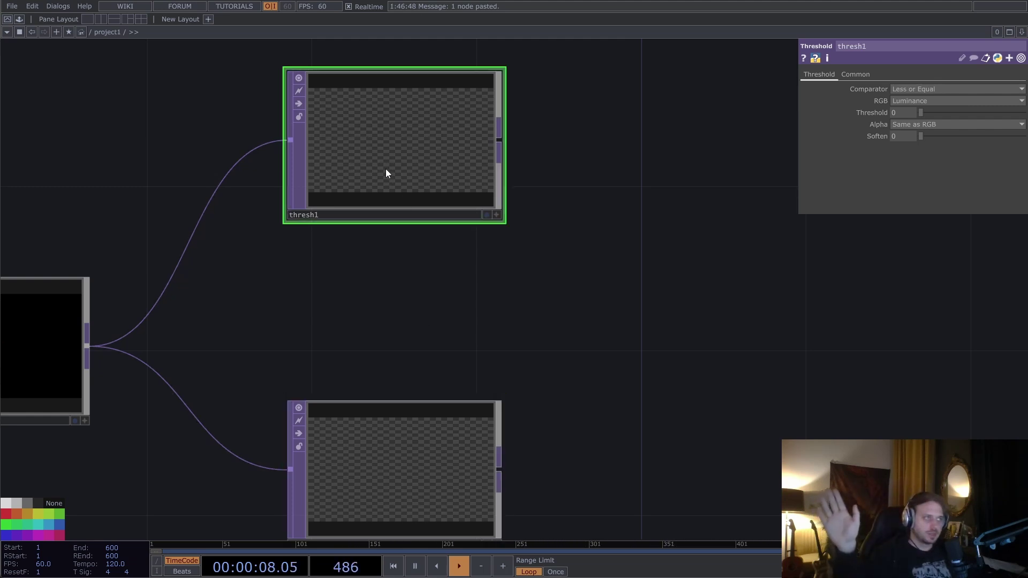
click(395, 481)
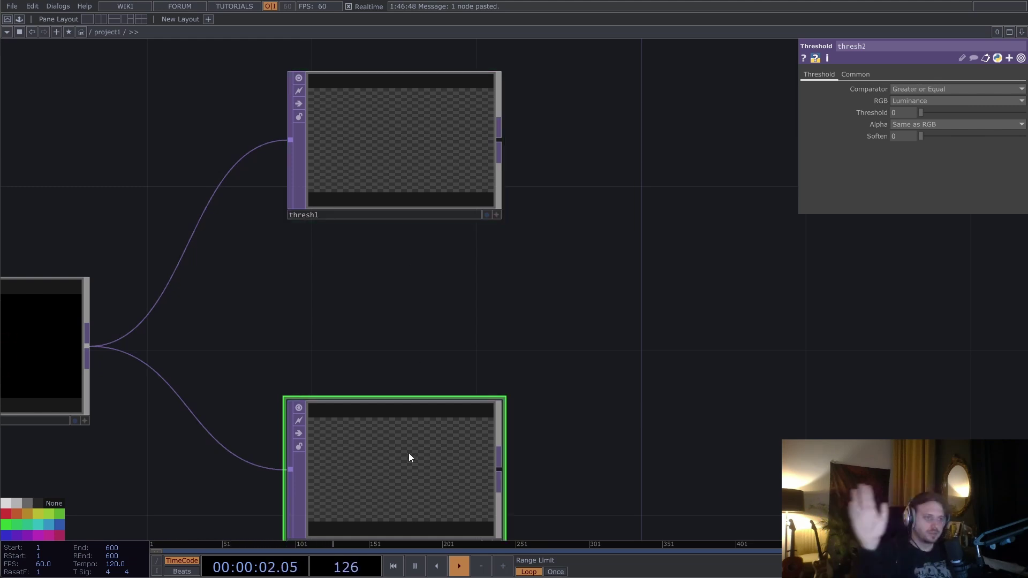
scroll(505, 230, down, 3)
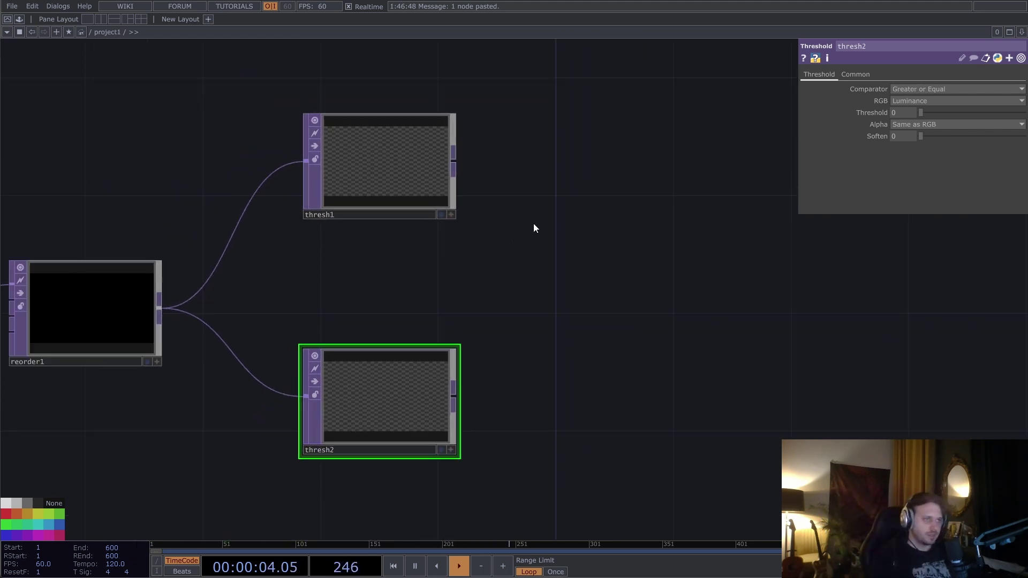
scroll(533, 224, down, 3)
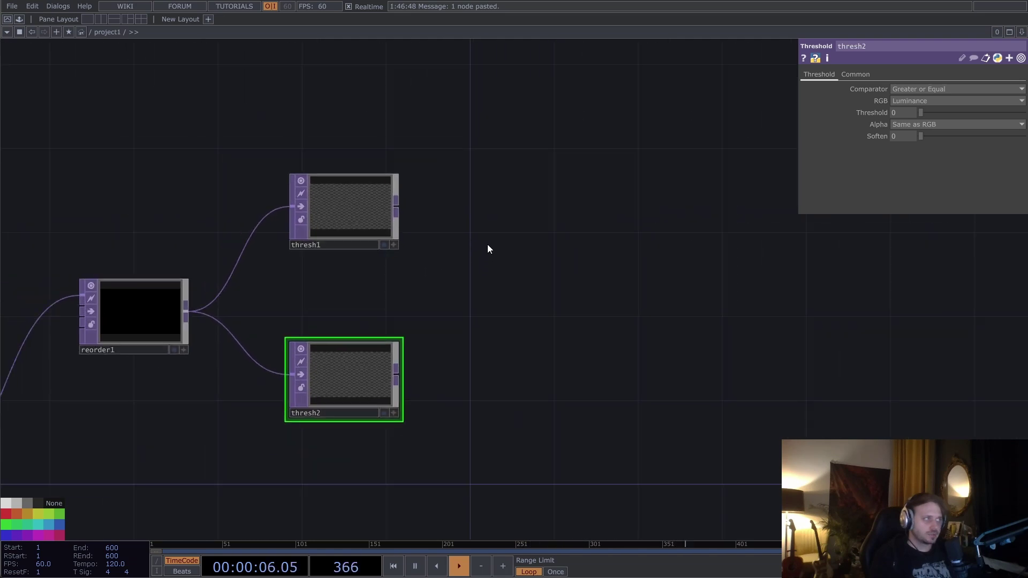
Step: Add Analyze TOP analyze1 after thresh1 with Operation set to Sum
right_click(400, 202)
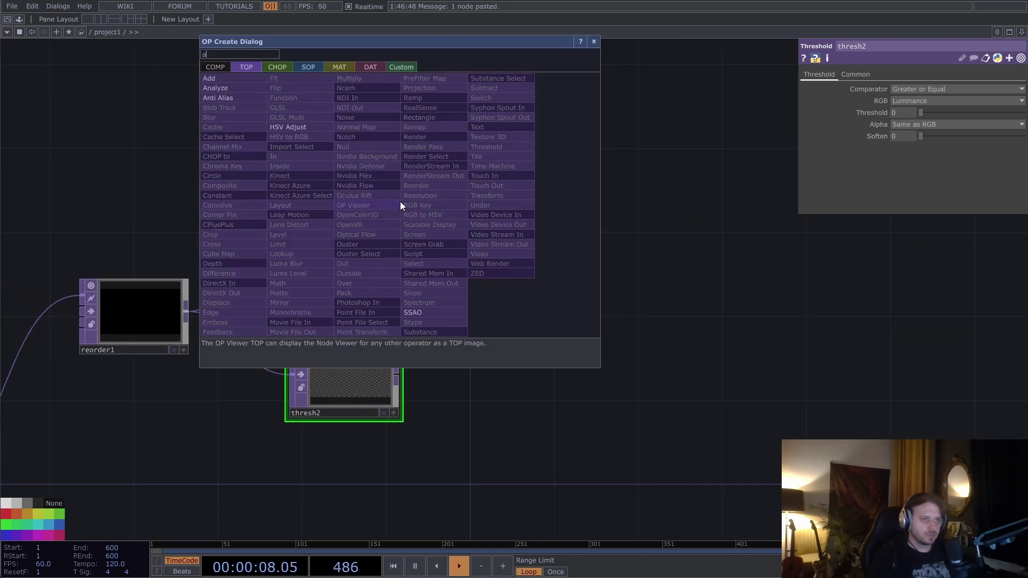
click(262, 95)
click(500, 210)
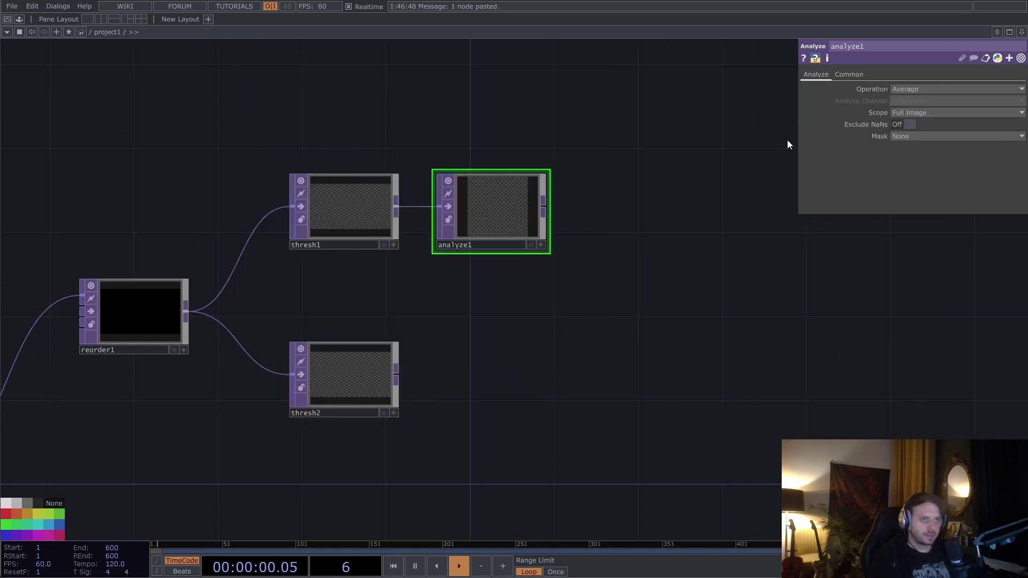
click(946, 91)
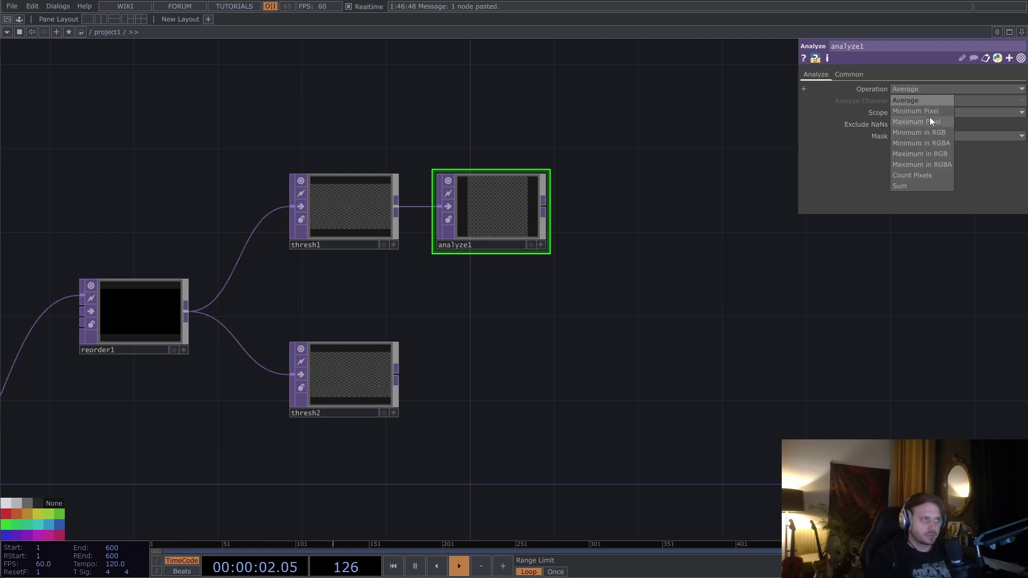
click(919, 185)
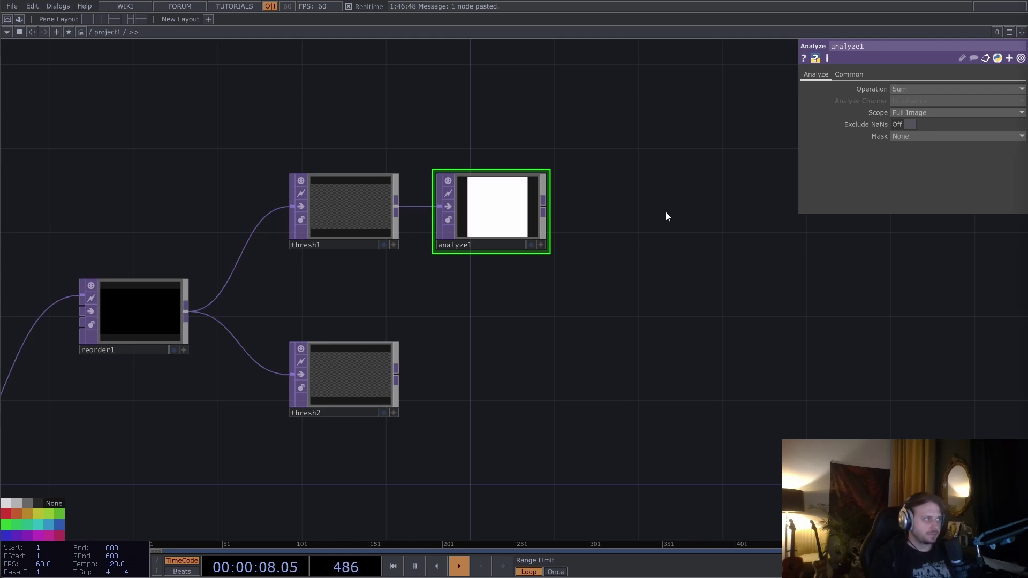
middle_click(503, 220)
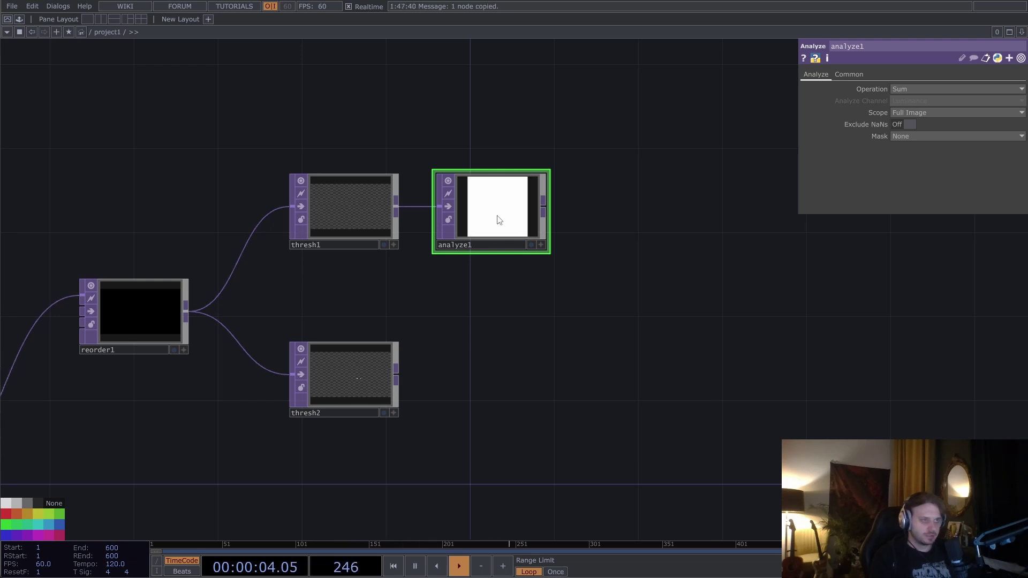
Step: Paste a copy as analyze2 level with thresh2 and feed thresh2 into it
key(ctrl+v)
drag(497, 298, 489, 367)
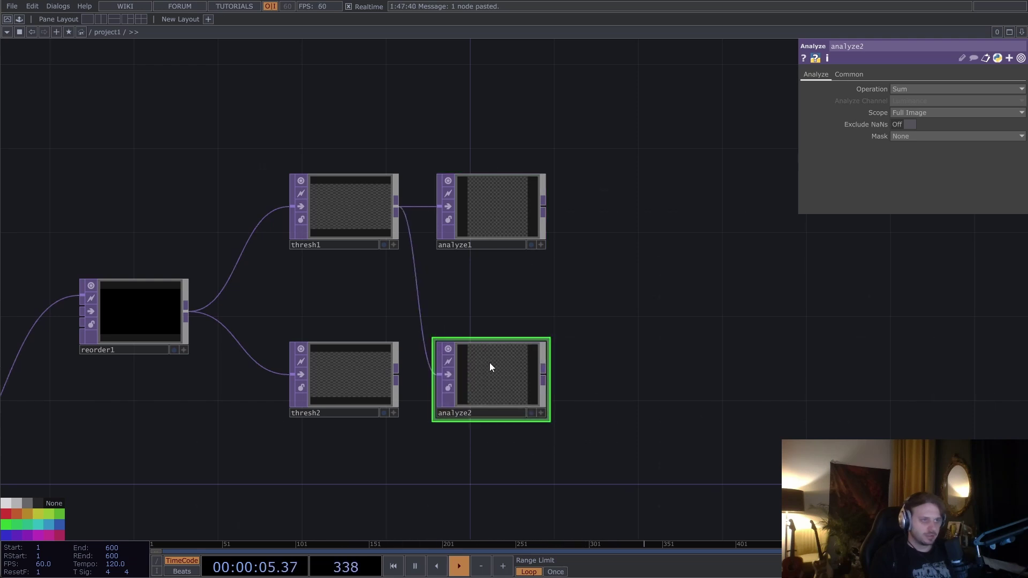
click(402, 375)
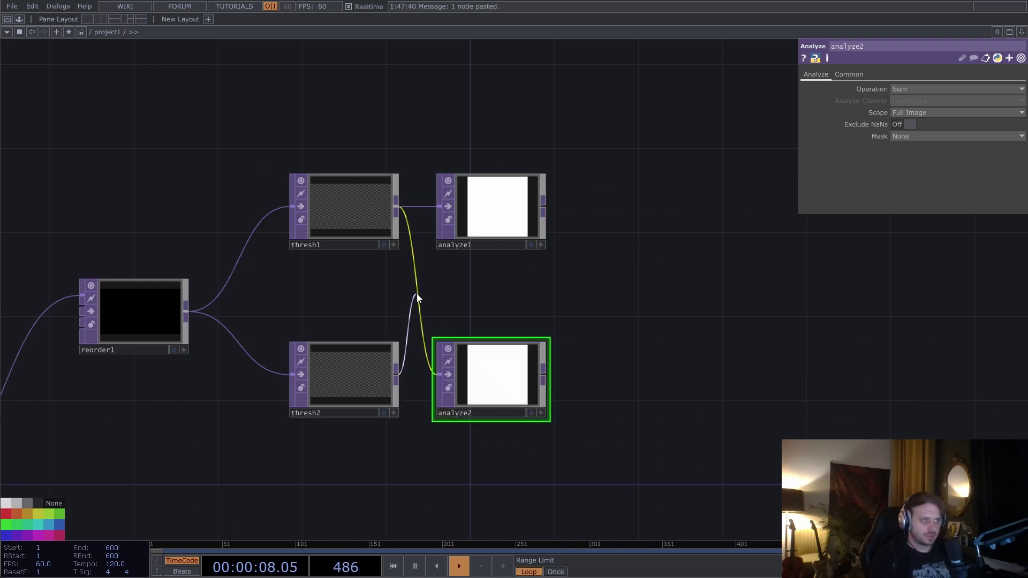
click(417, 294)
drag(418, 296, 405, 225)
Step: Add Null TOPs null1 after analyze1 and null2 after analyze2
click(405, 225)
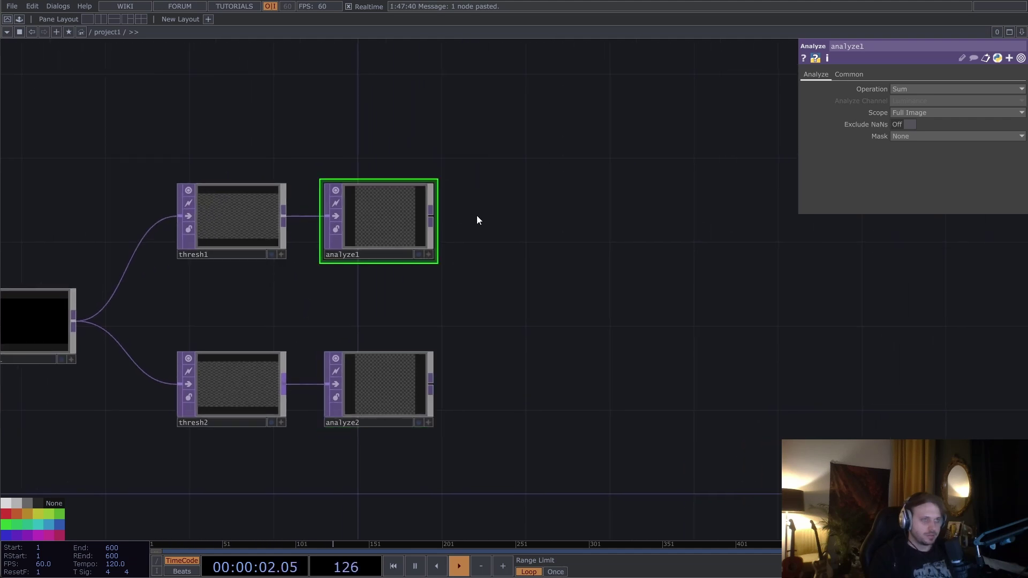
click(569, 223)
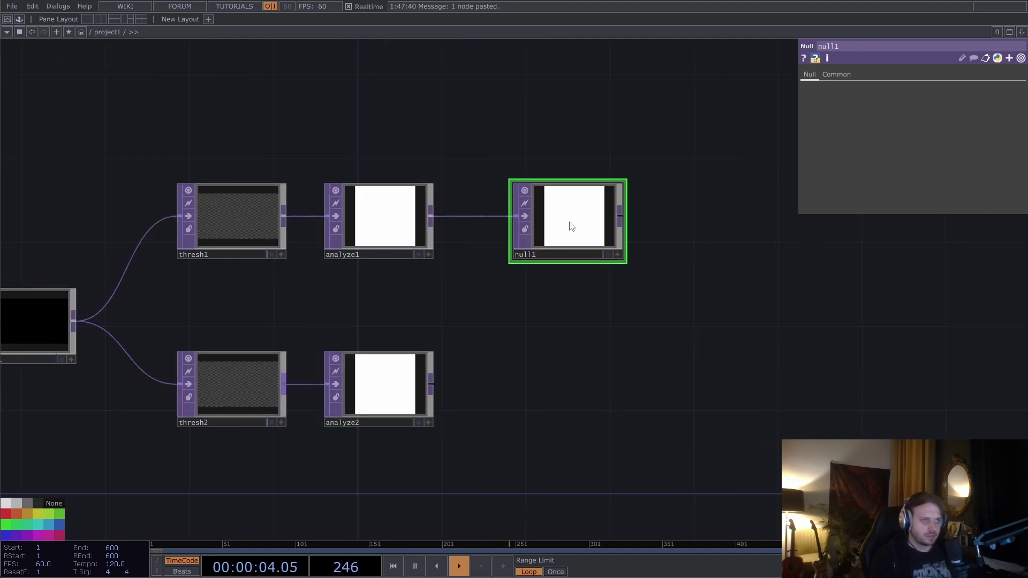
click(400, 397)
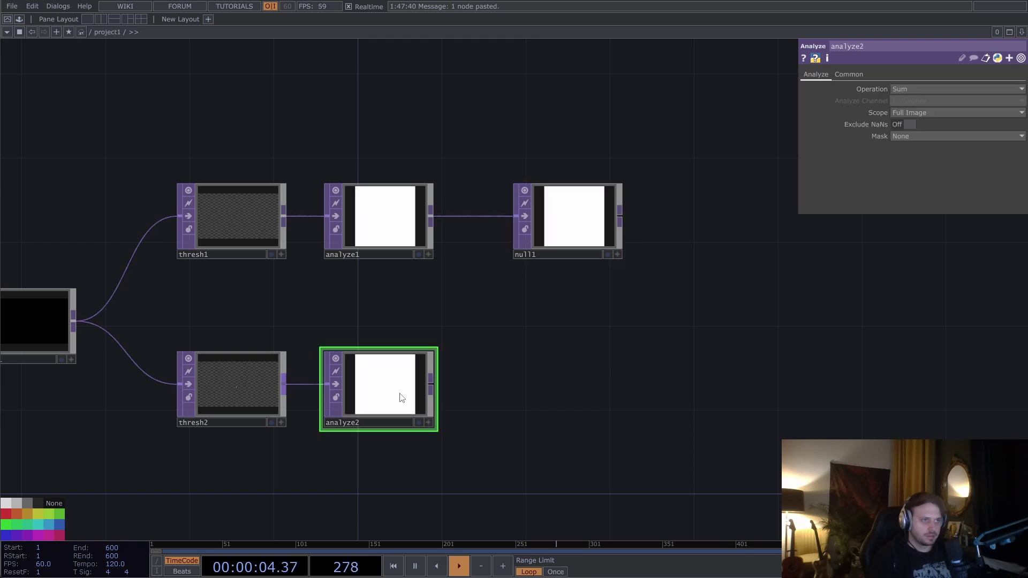
click(554, 389)
drag(554, 389, 576, 387)
scroll(576, 387, down, 5)
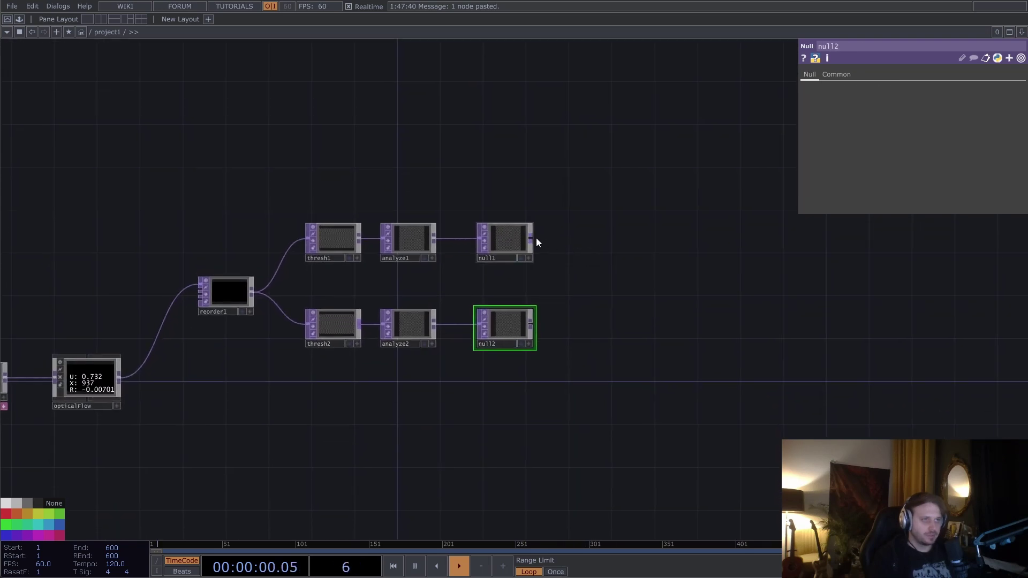
Step: Attach TOP to CHOPs topto1 after null1 and topto2 after null2
right_click(531, 238)
click(412, 103)
click(380, 124)
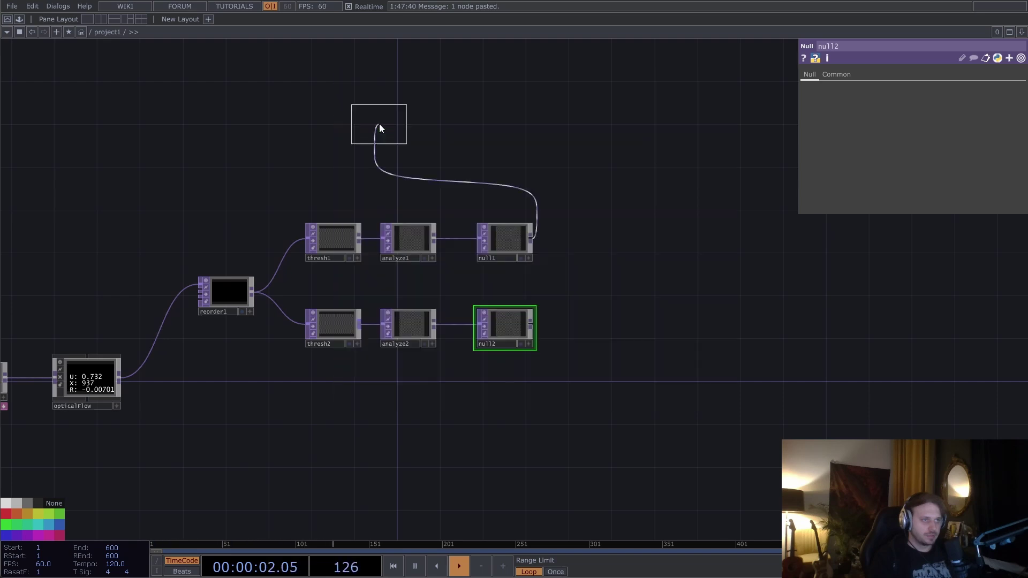
click(612, 242)
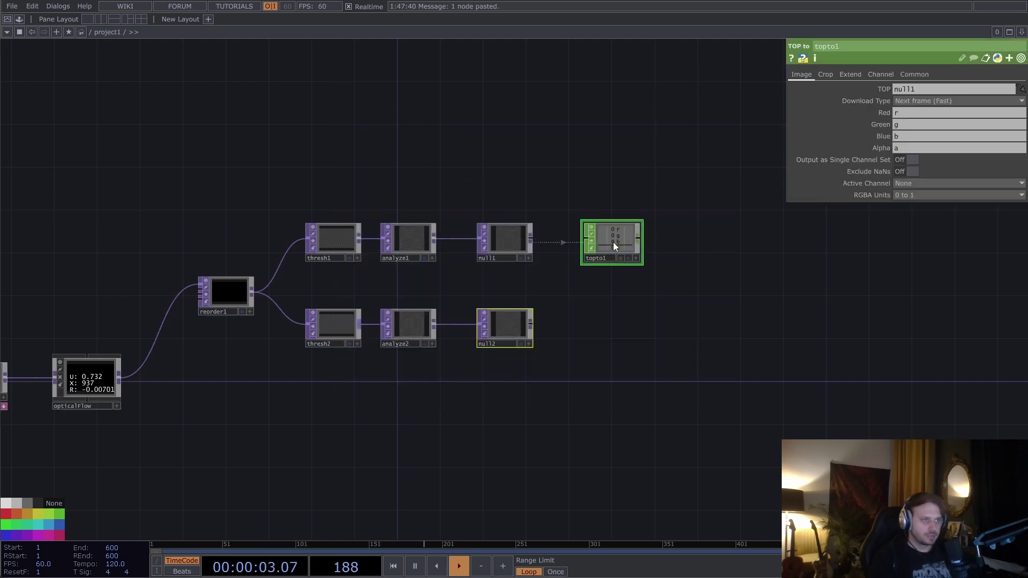
right_click(531, 324)
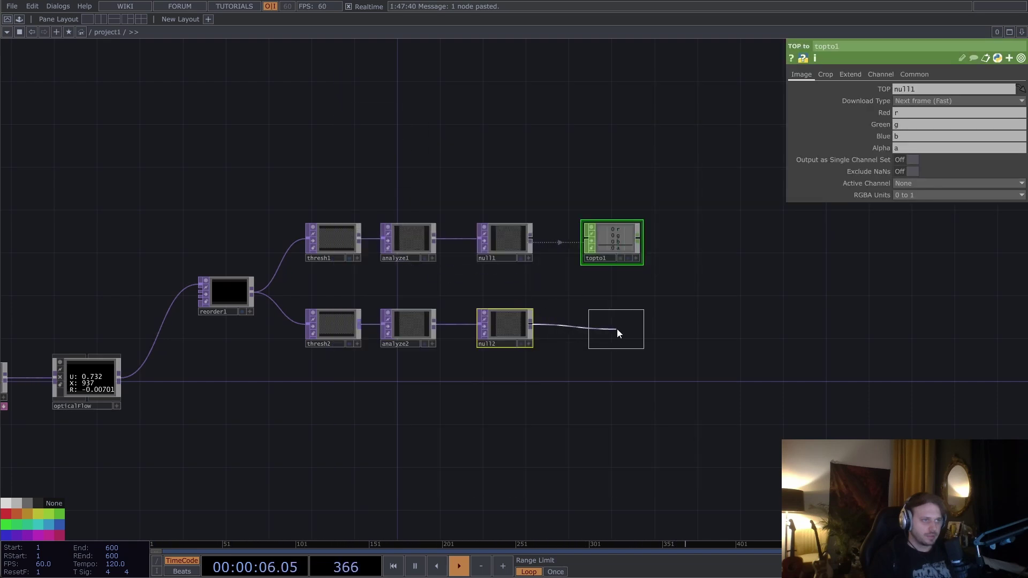
click(616, 328)
scroll(712, 252, right, 3)
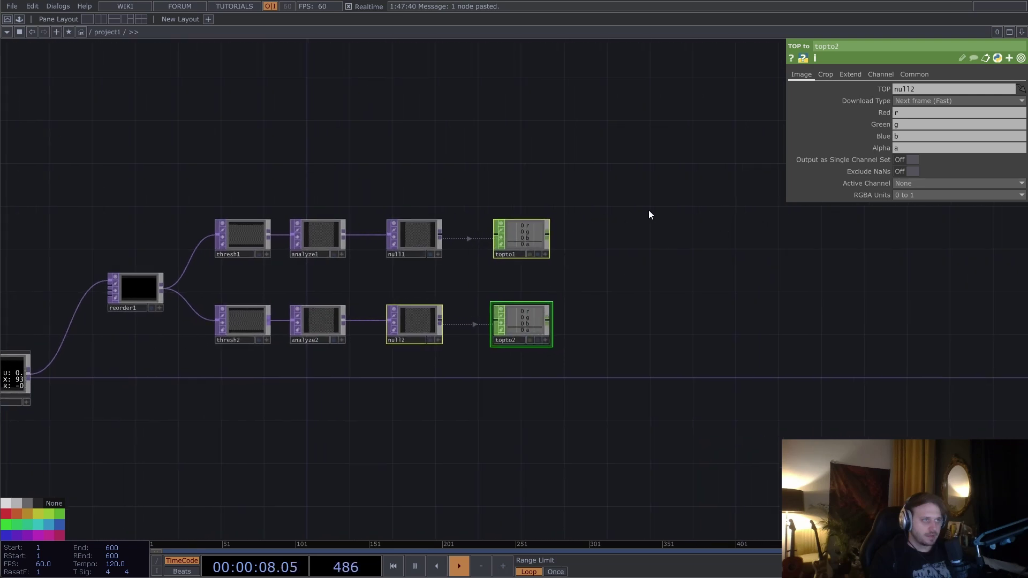
Step: Clear topto2's Green channel name so only the red value is output
click(900, 125)
key(BackSpace)
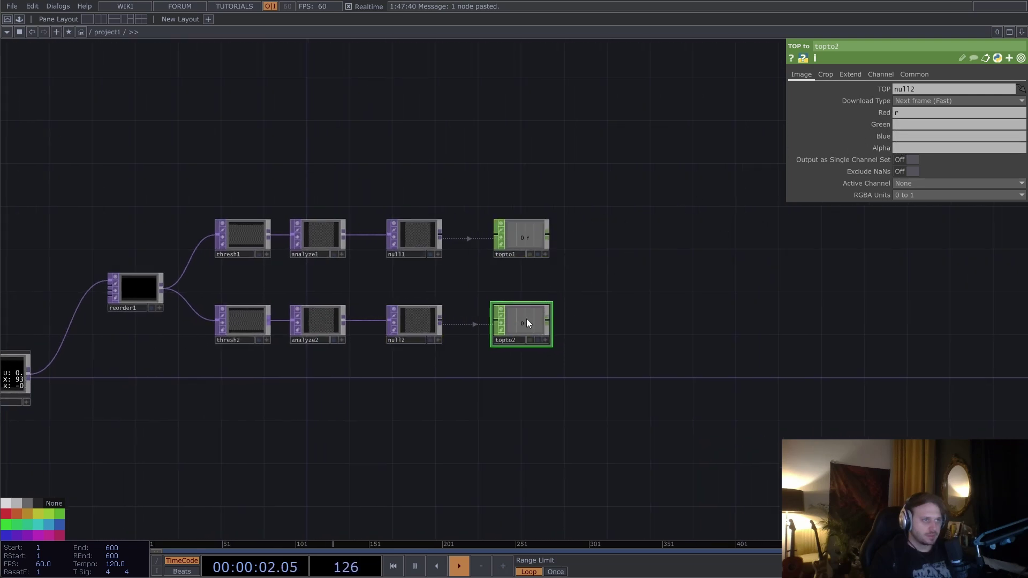
scroll(527, 319, up, 4)
scroll(545, 303, down, 2)
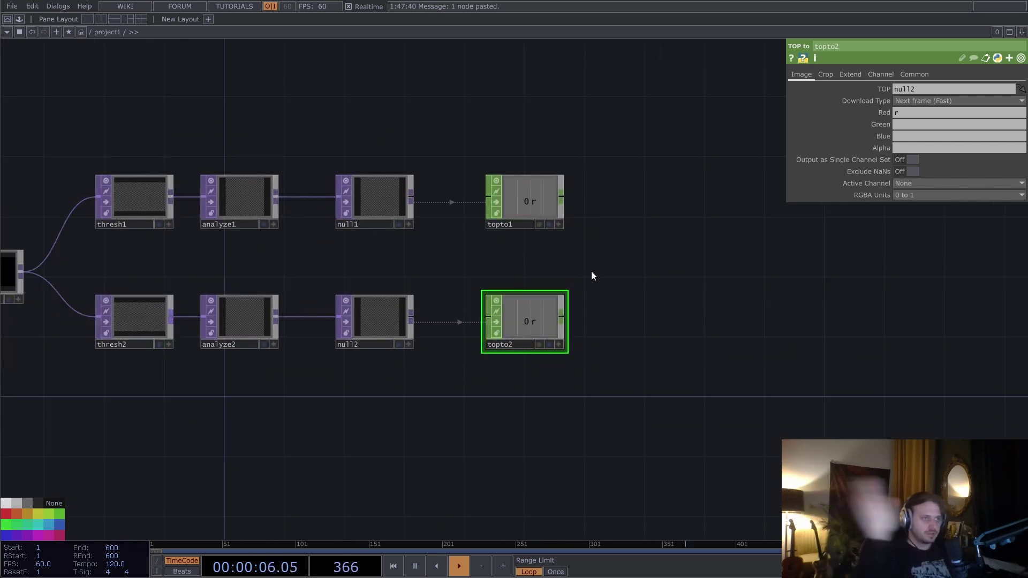
drag(591, 270, 539, 280)
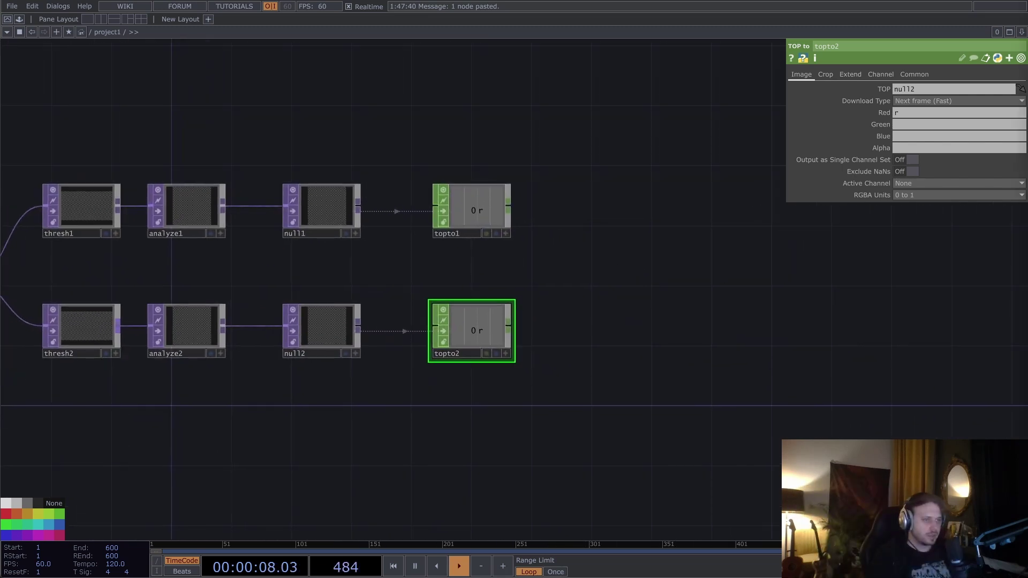
drag(601, 290, 674, 316)
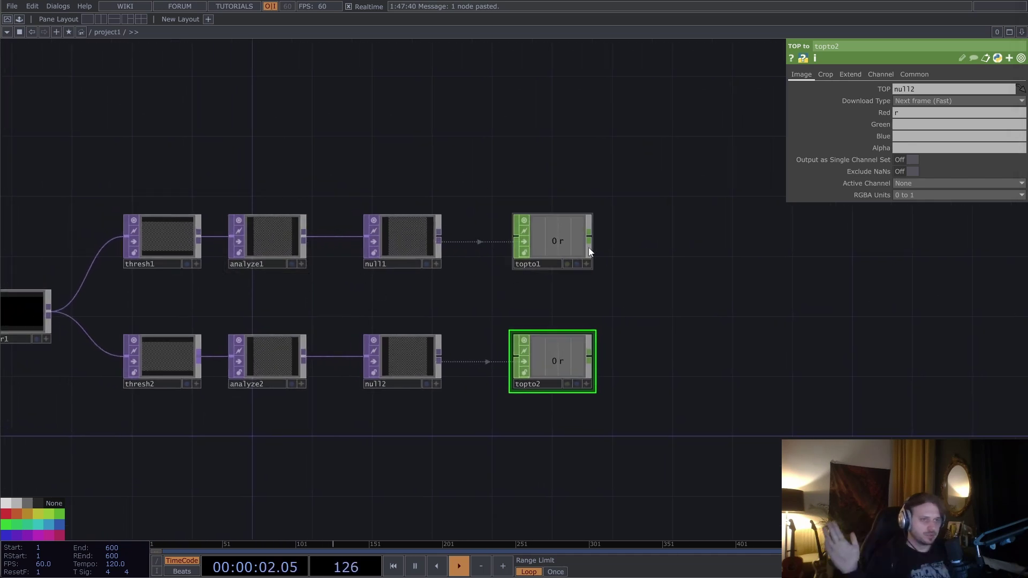
drag(602, 246, 509, 245)
Step: Add Math CHOP math1 fed by topto1 and topto2 with Combine CHOPs set to Subtract
right_click(514, 244)
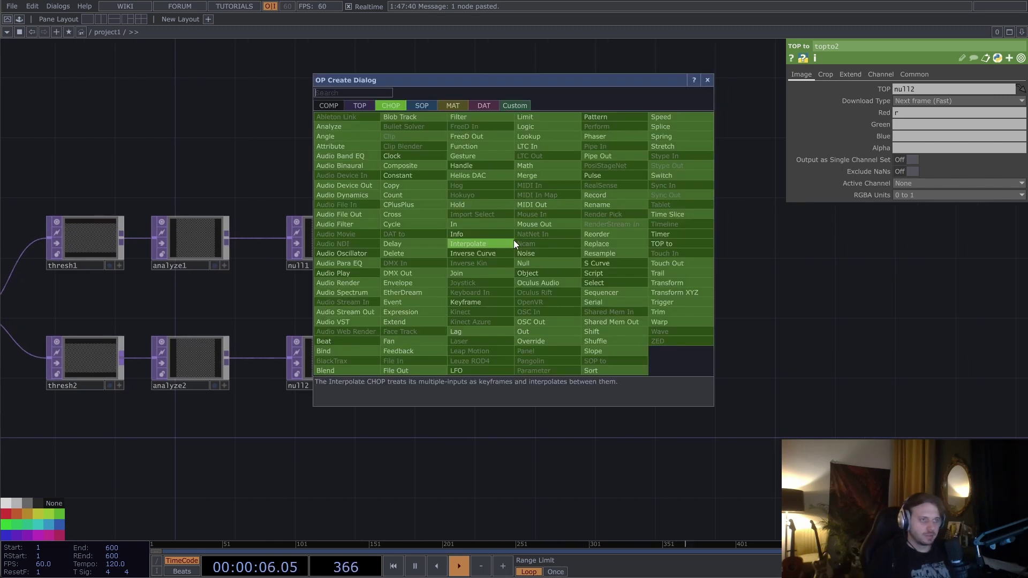
click(533, 172)
click(621, 301)
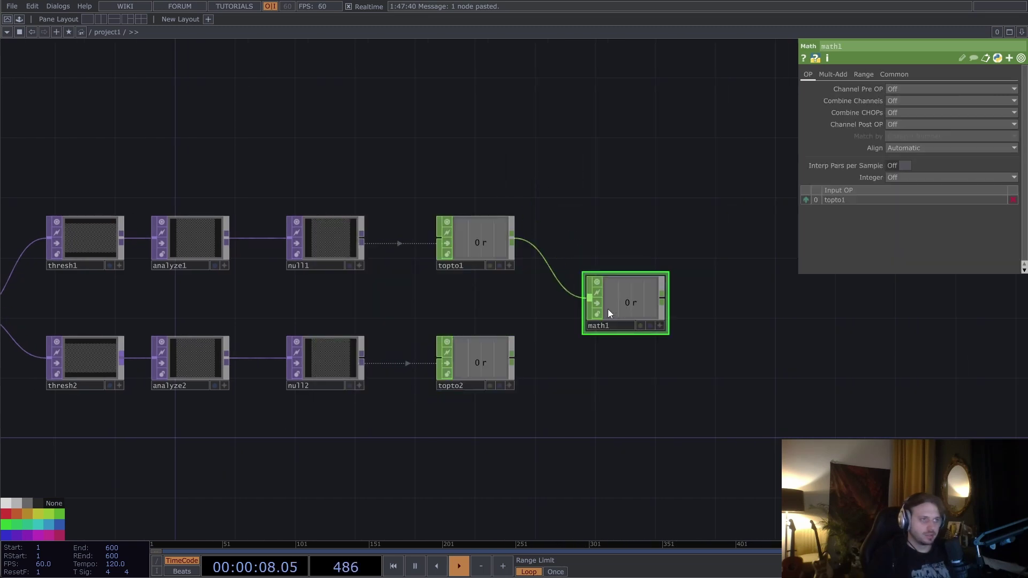
click(513, 358)
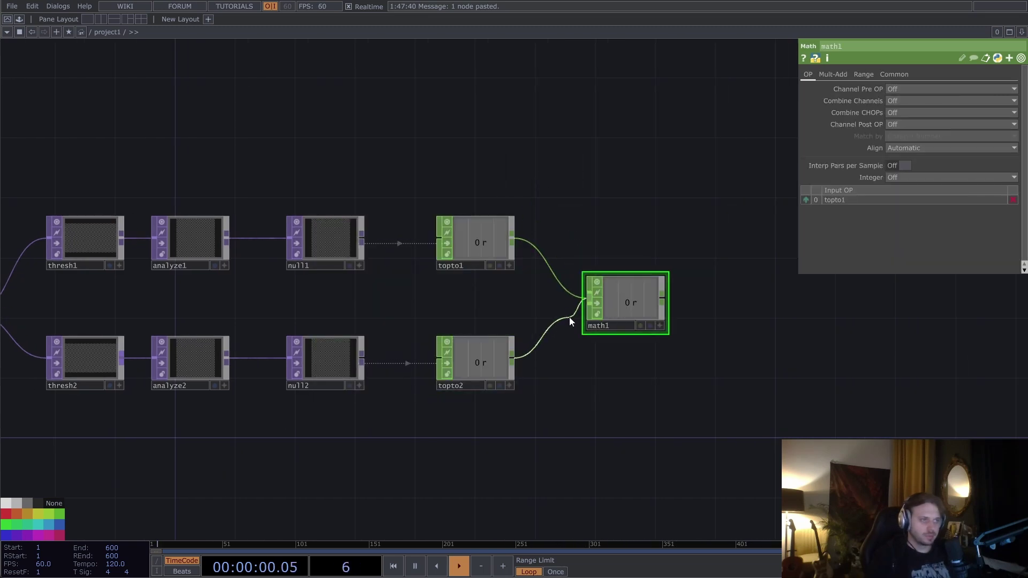
click(570, 317)
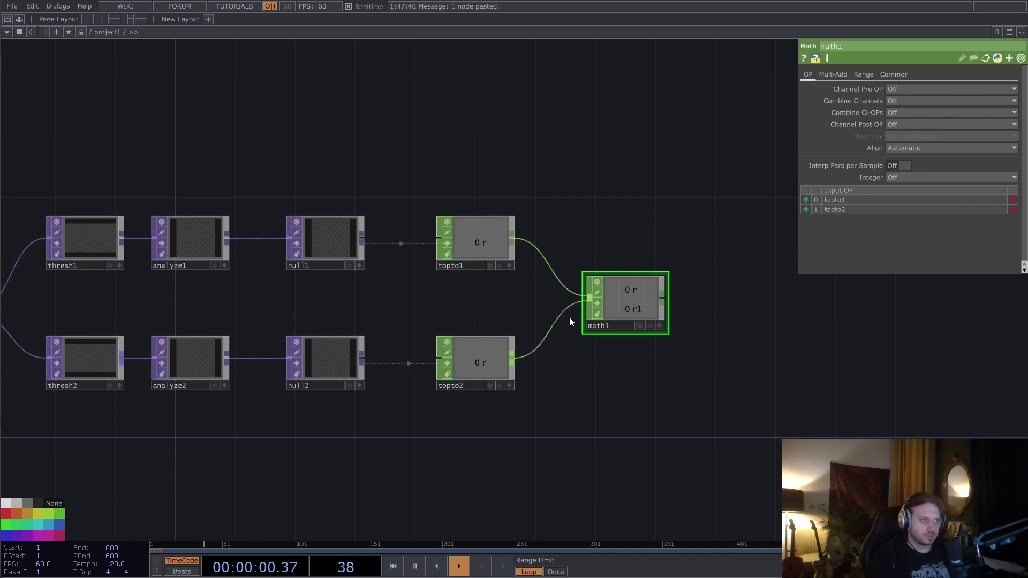
click(914, 110)
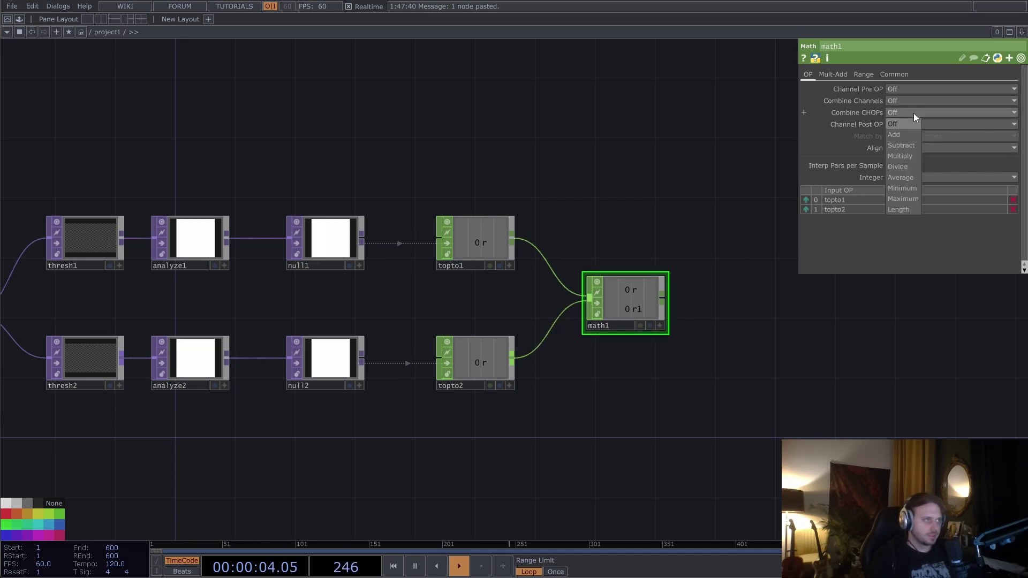
click(913, 114)
drag(693, 316, 516, 339)
Step: Append Filter CHOP filter1 after math1 with Filter Width 0.2
right_click(491, 337)
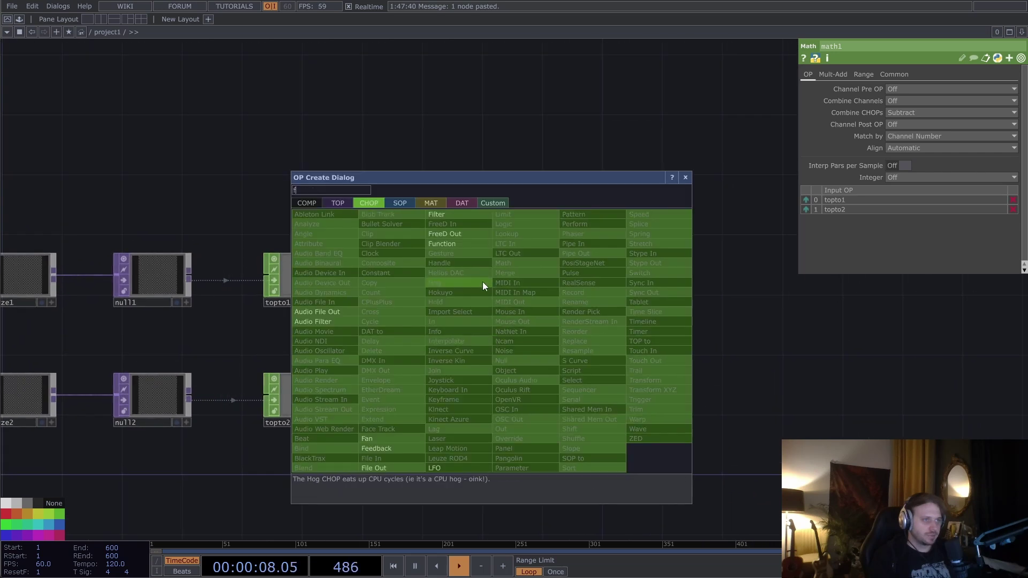
click(448, 211)
click(565, 335)
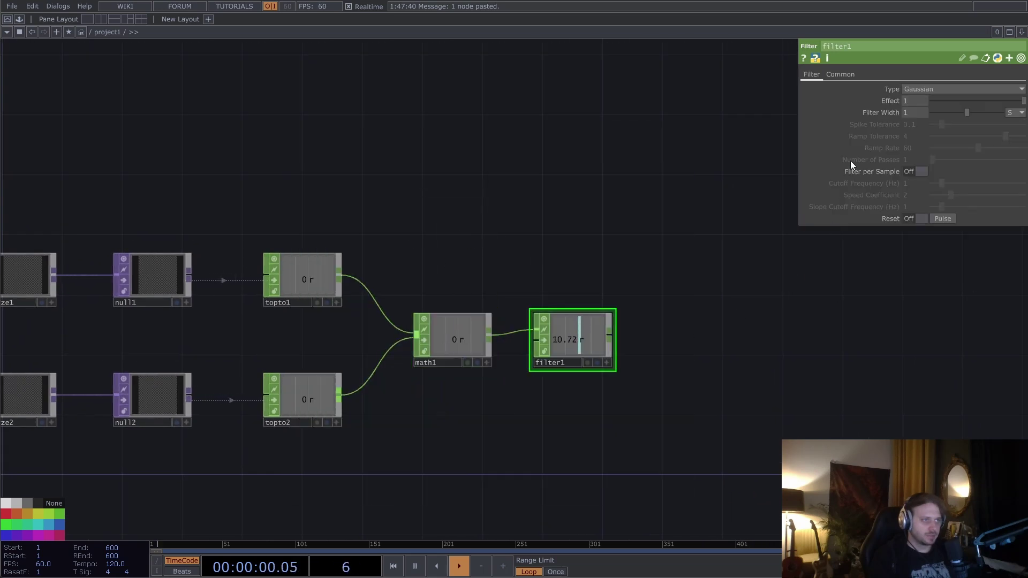
click(917, 113)
text(0.2)
key(Return)
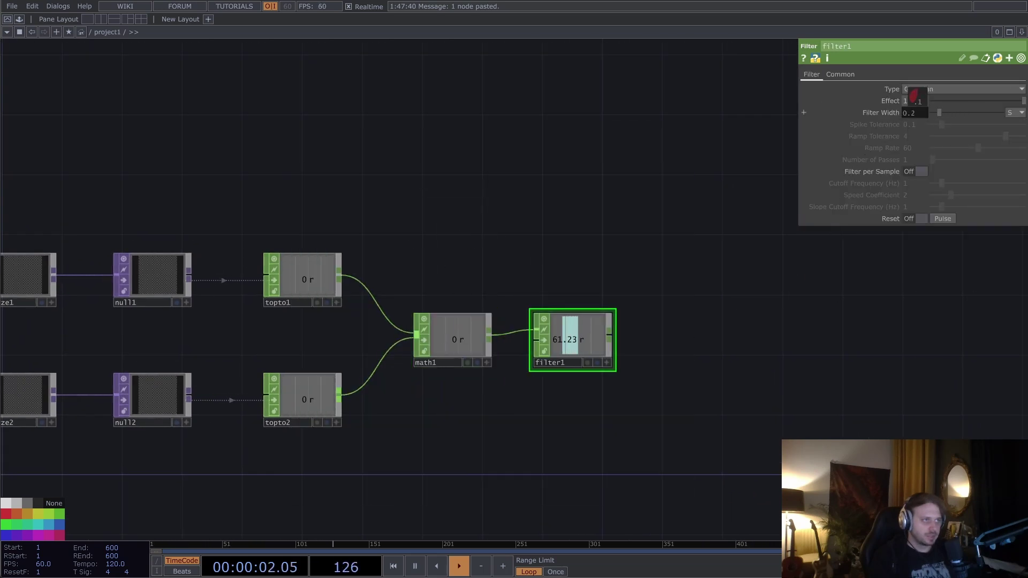
Step: Add Trail CHOP trail1 after filter1, place it above, and display its graph behind the network
right_click(614, 338)
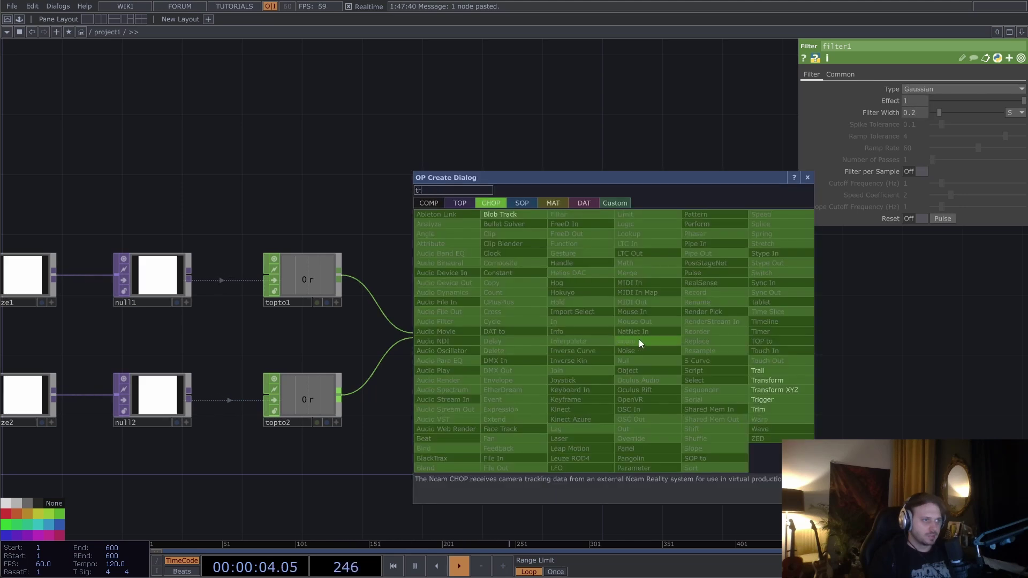
click(763, 373)
click(618, 236)
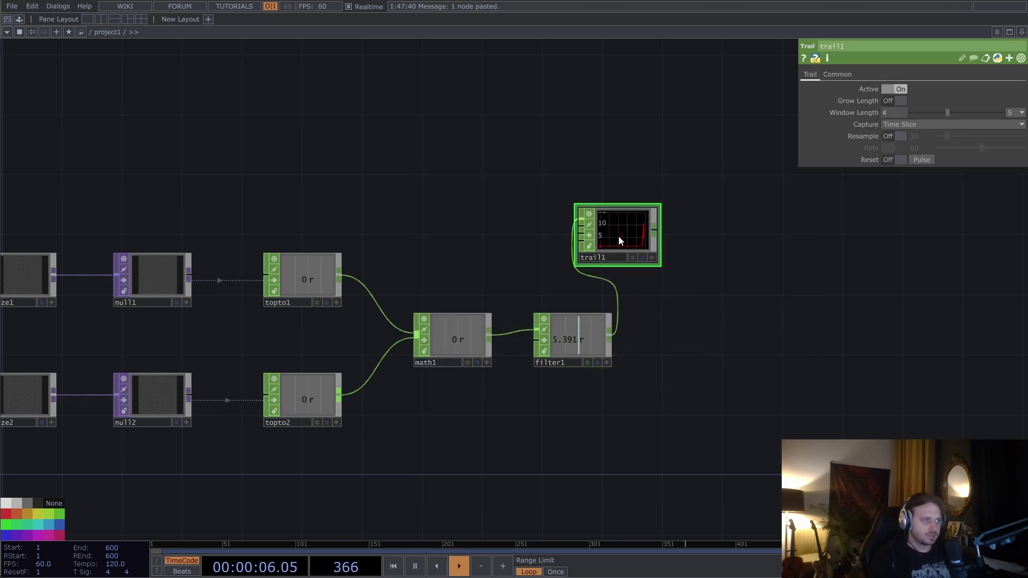
drag(618, 237, 592, 265)
click(596, 273)
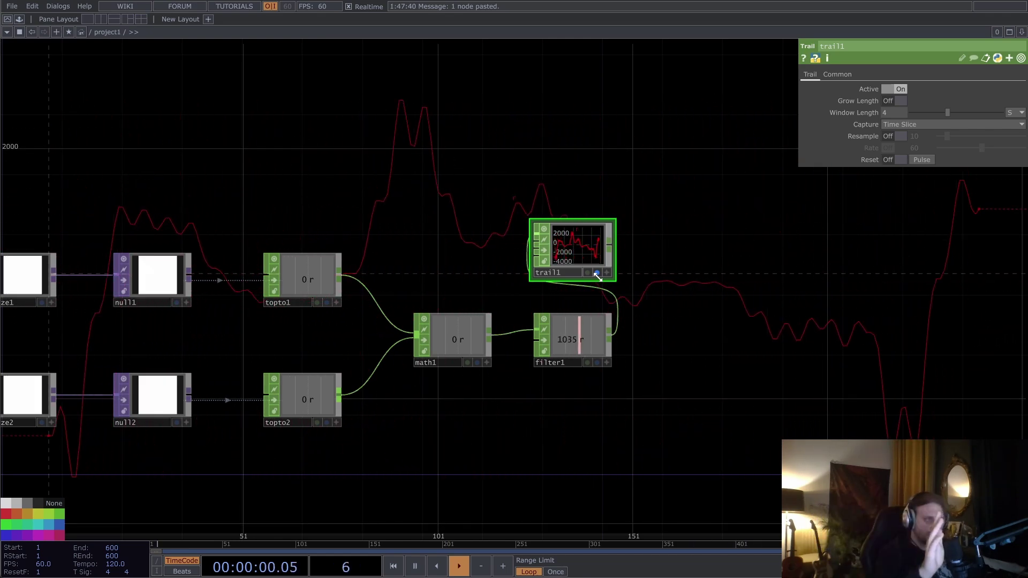
scroll(716, 365, down, 3)
scroll(456, 364, up, 3)
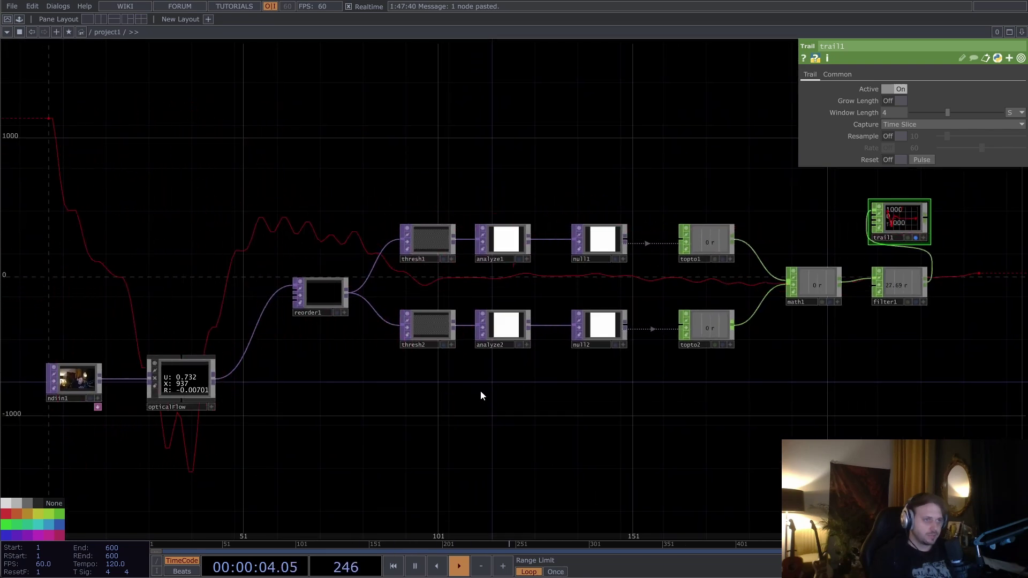
scroll(119, 428, up, 3)
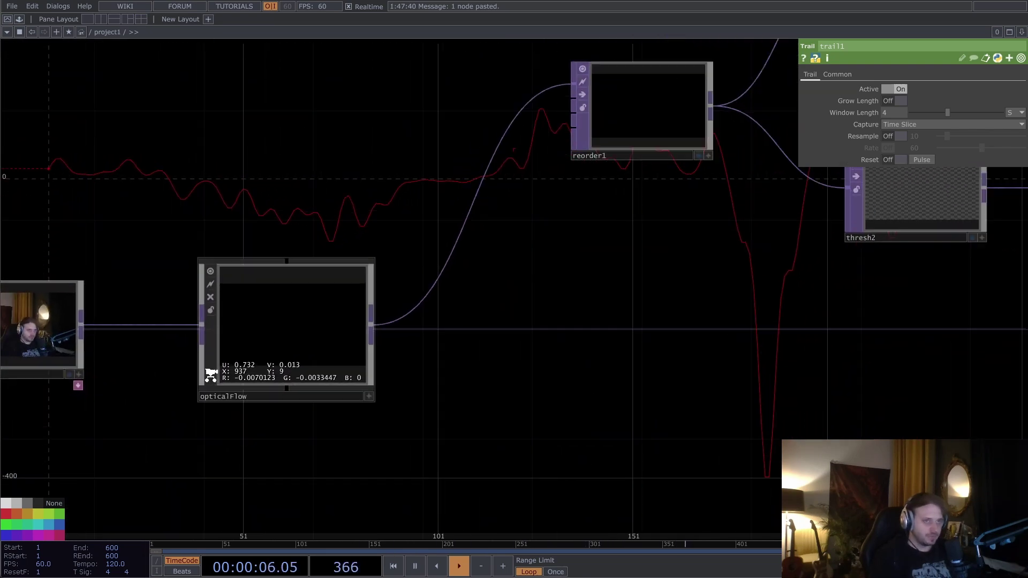
scroll(211, 371, down, 2)
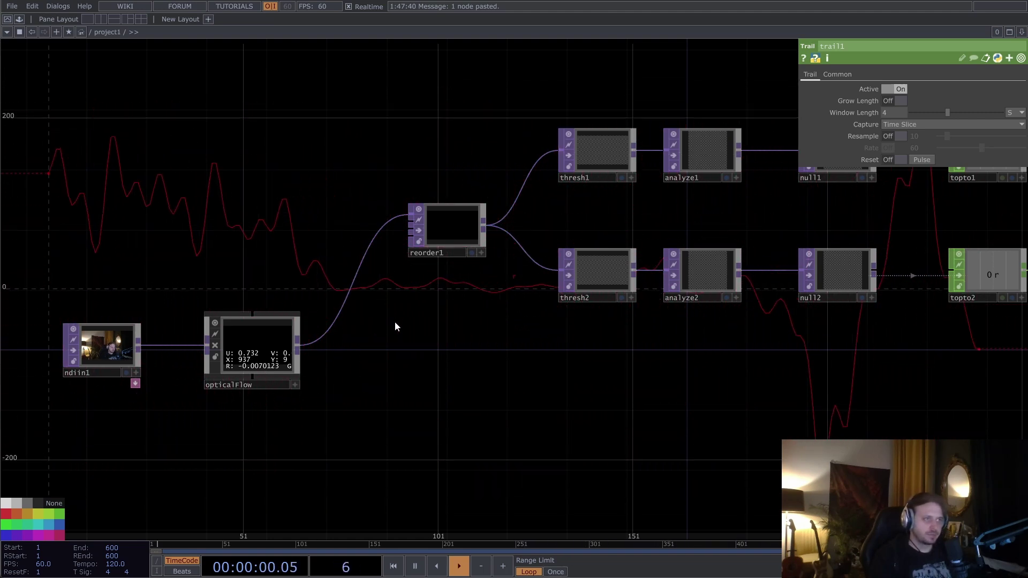
drag(423, 322, 337, 362)
scroll(336, 364, down, 3)
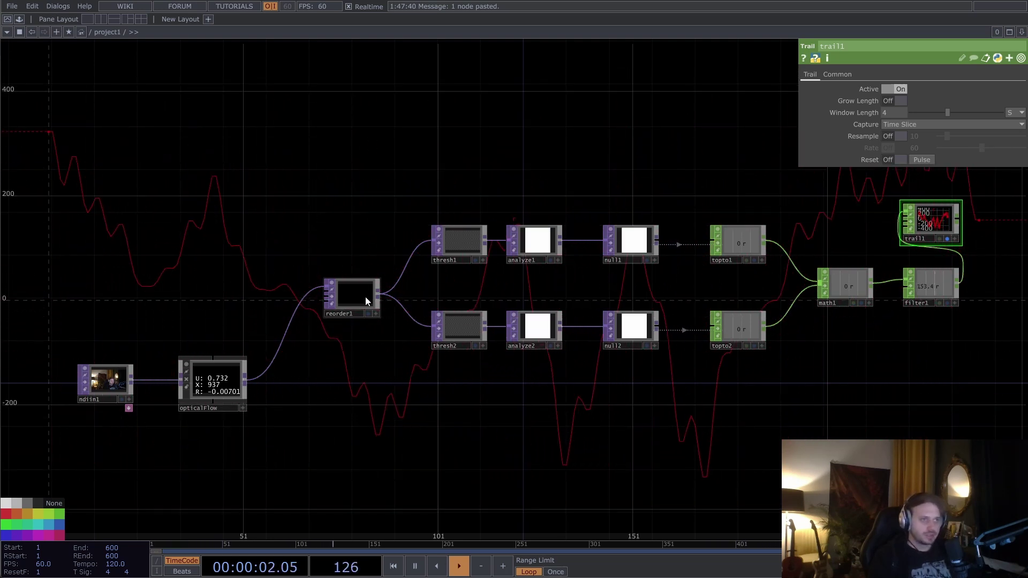
drag(363, 297, 362, 286)
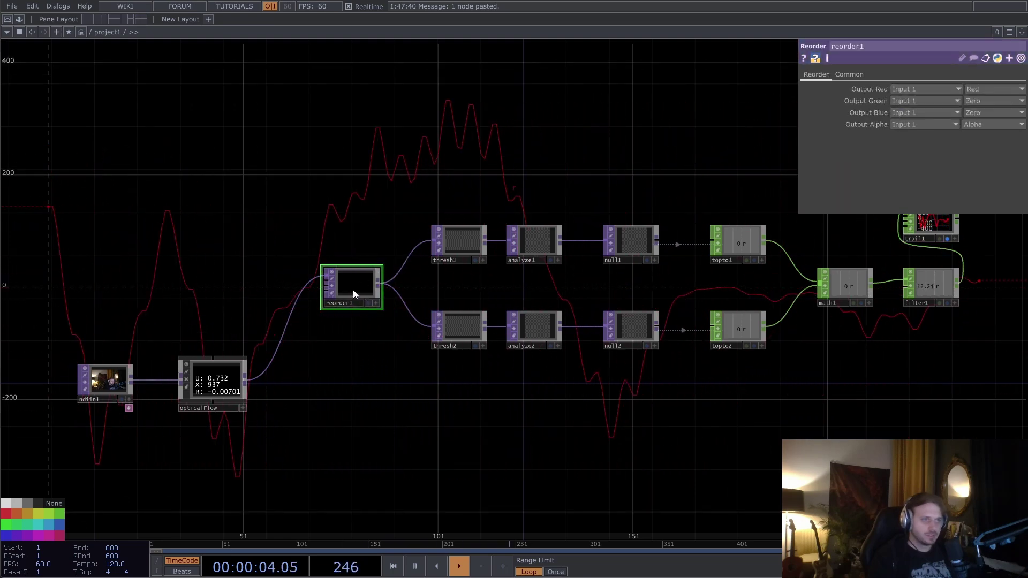
scroll(359, 286, up, 5)
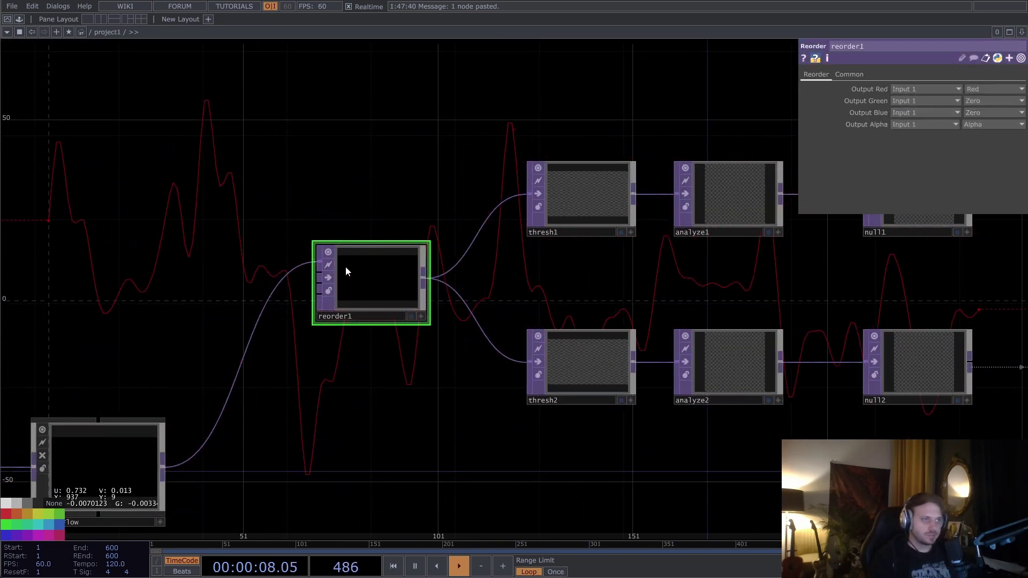
drag(220, 329, 310, 280)
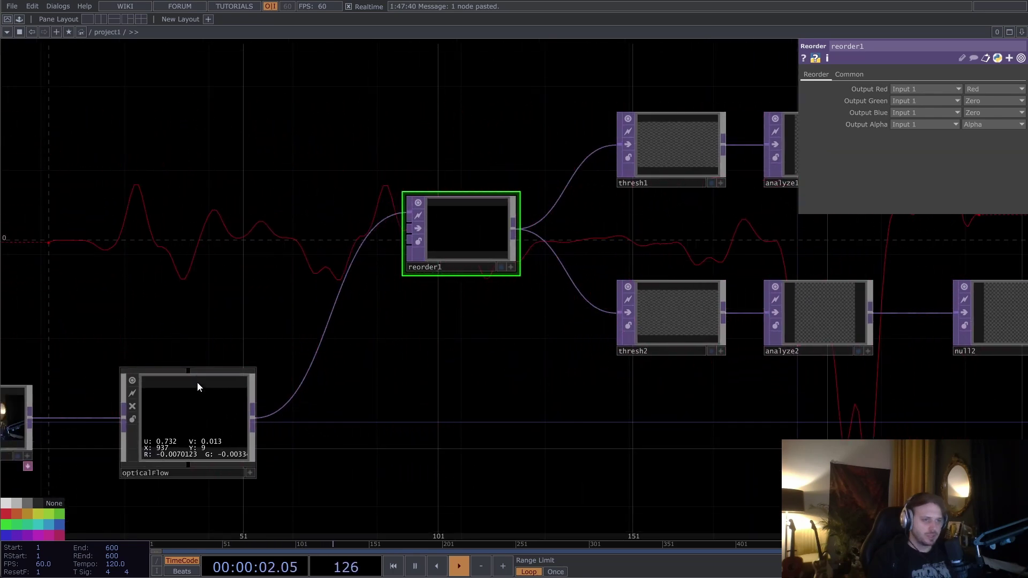
drag(342, 441, 315, 310)
drag(405, 311, 409, 450)
scroll(409, 450, down, 2)
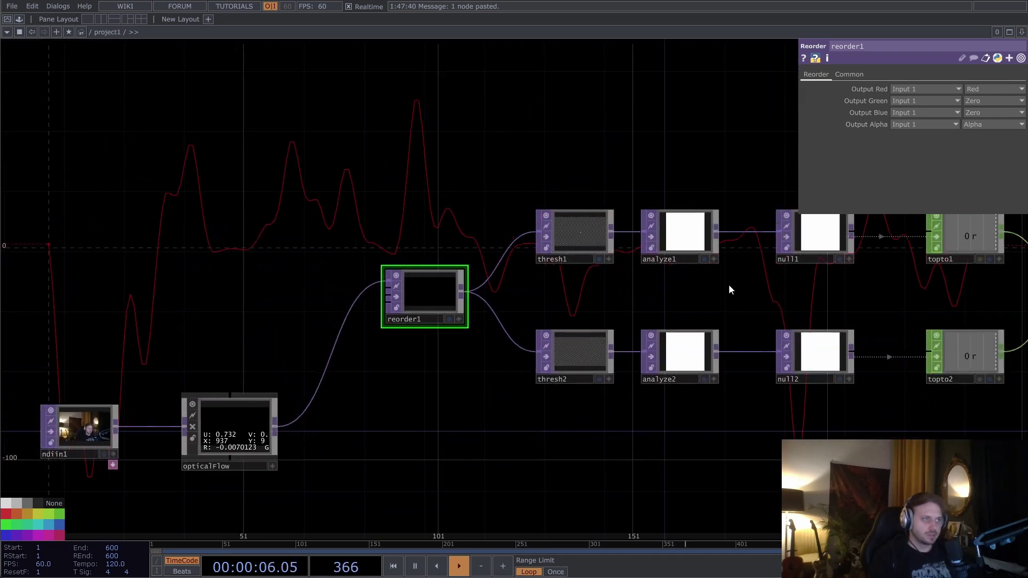
drag(568, 316, 532, 349)
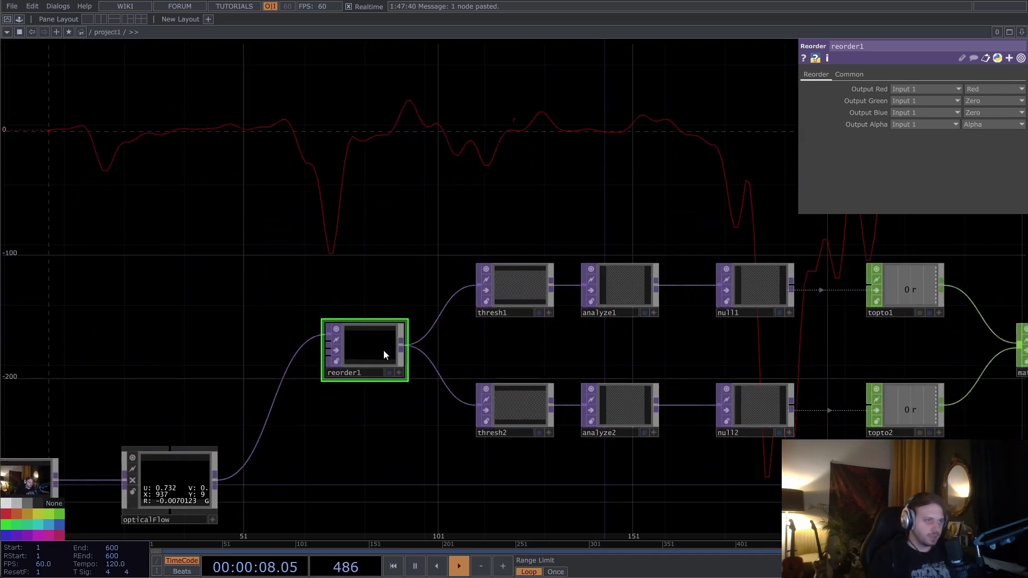
drag(470, 354, 388, 363)
click(449, 298)
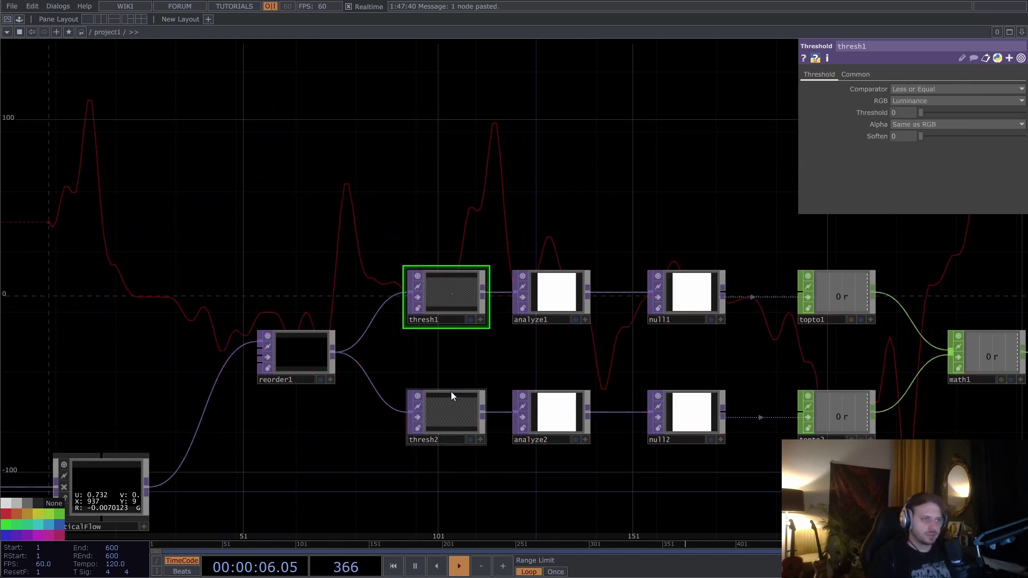
click(448, 413)
click(458, 303)
click(554, 296)
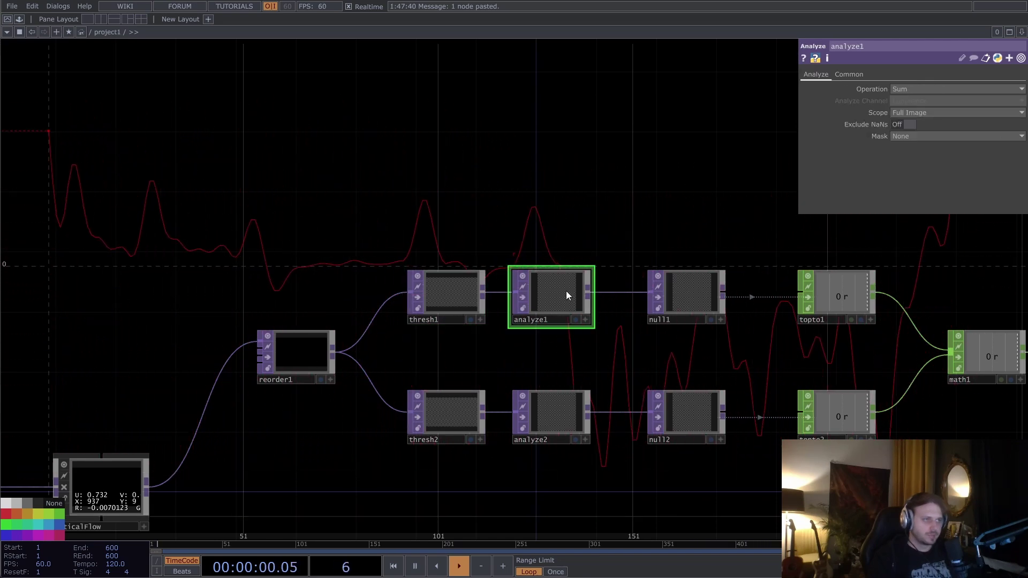
scroll(567, 295, up, 2)
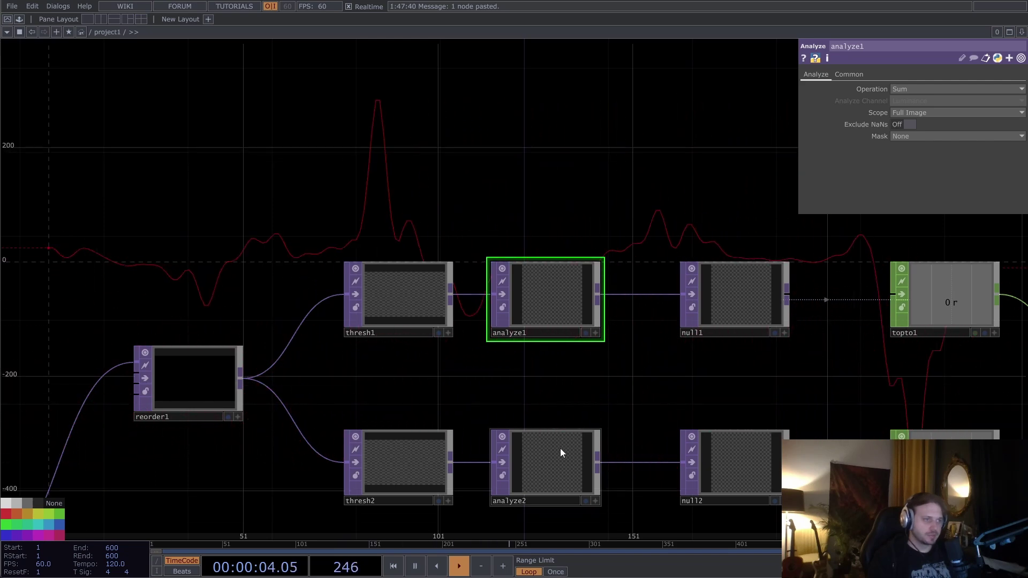
drag(715, 380, 473, 372)
scroll(482, 371, down, 2)
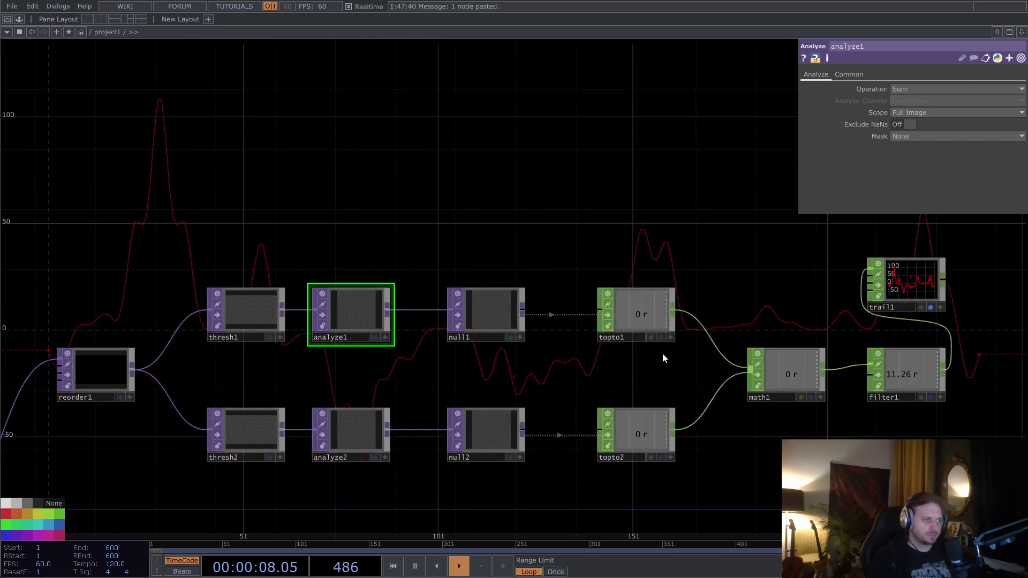
drag(660, 356, 518, 342)
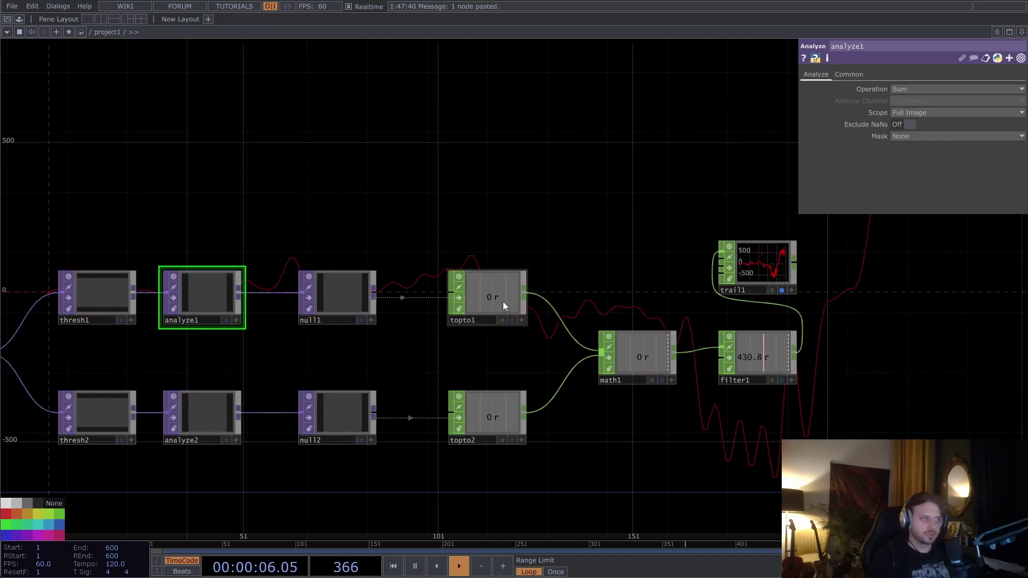
scroll(788, 285, up, 2)
scroll(691, 382, right, 2)
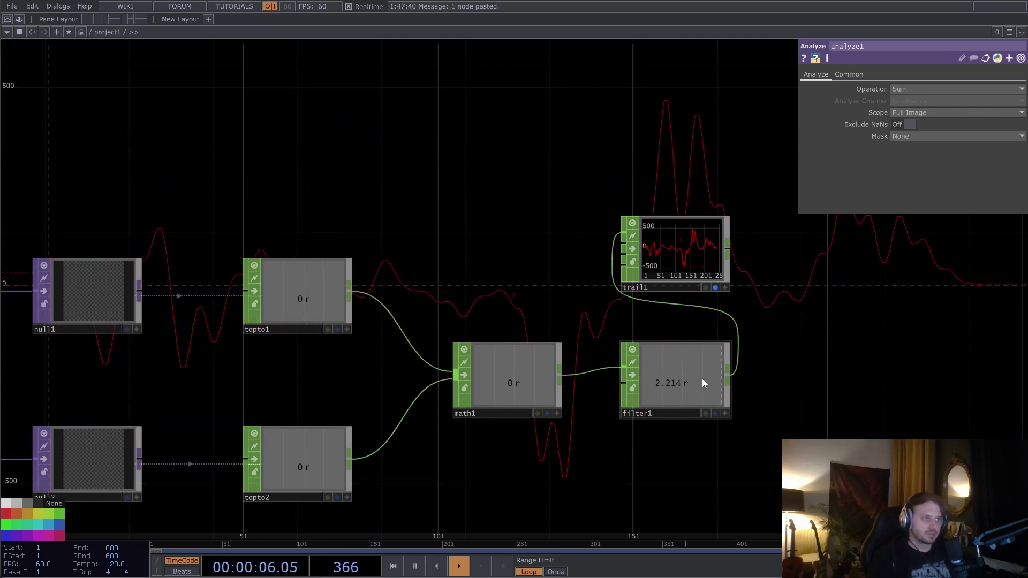
scroll(702, 378, down, 5)
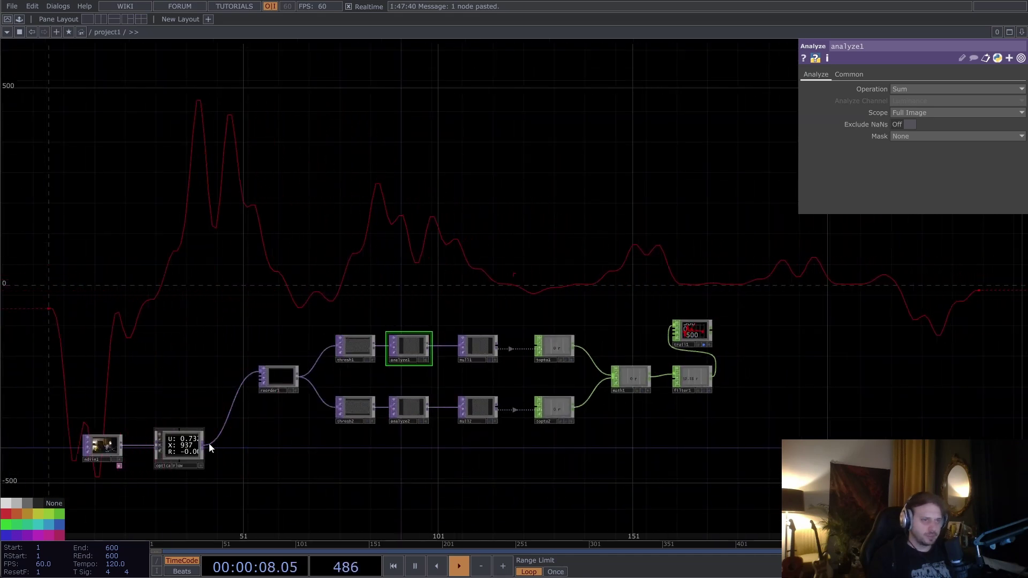
scroll(846, 348, up, 5)
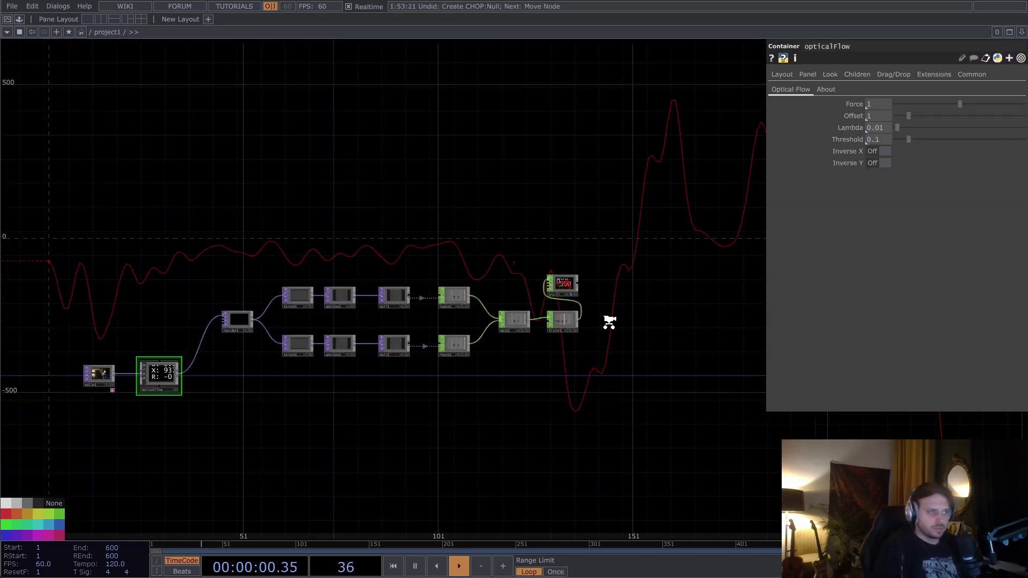
Step: Add a Rename CHOP, rename1, to the right of filter1's output
scroll(609, 320, up, 4)
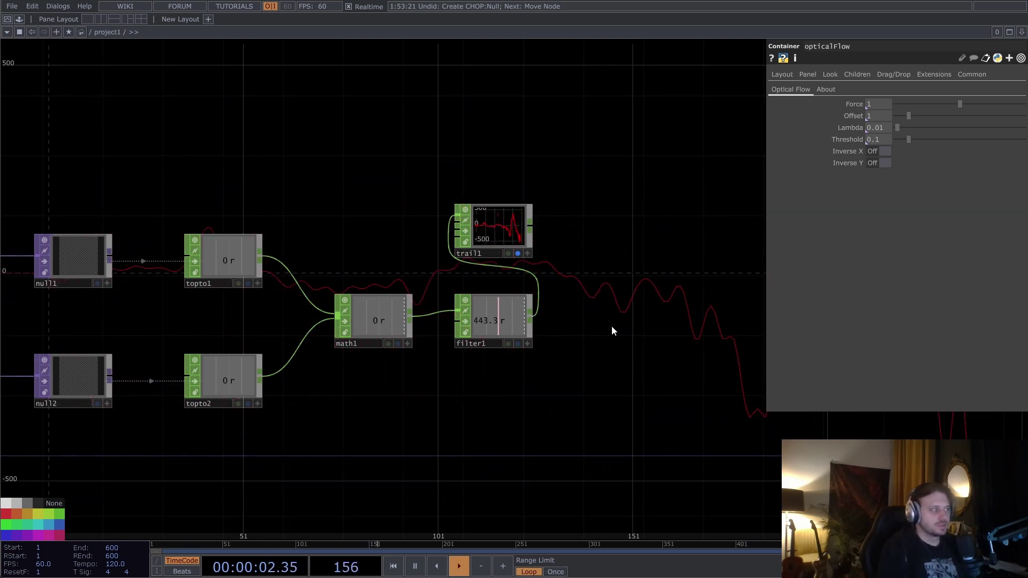
key(p)
right_click(541, 305)
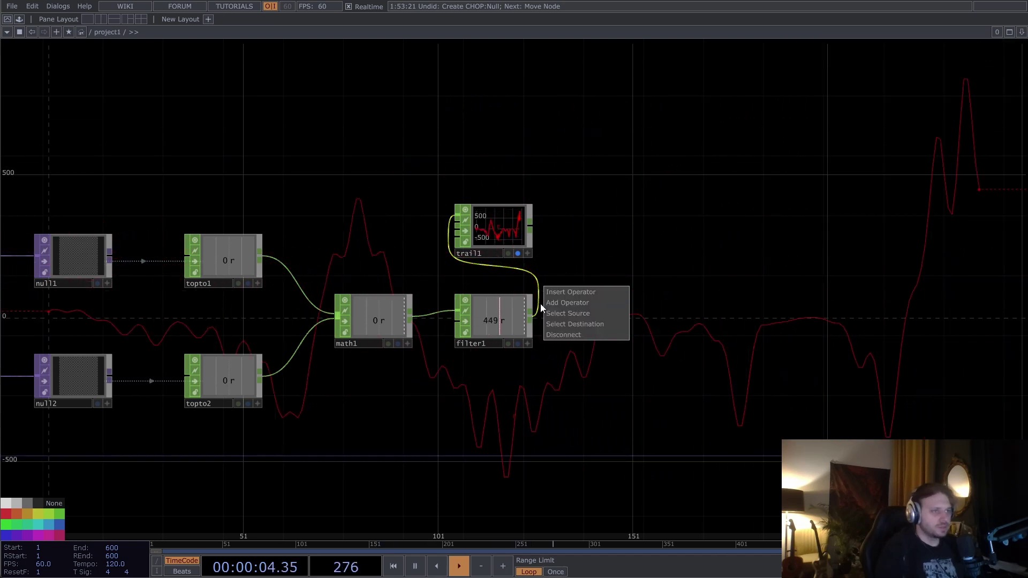
click(561, 302)
text(re)
click(655, 267)
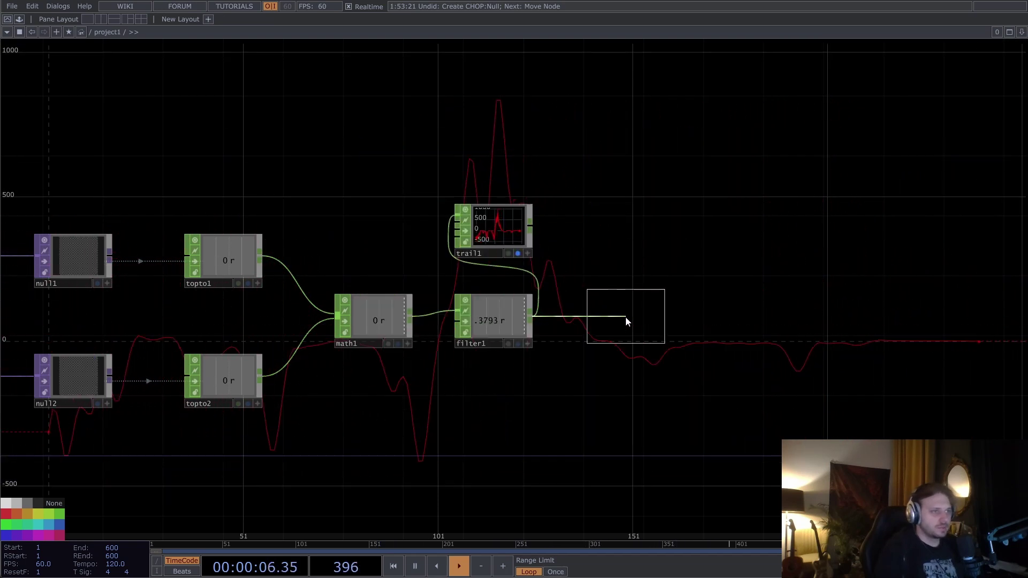
click(620, 322)
Step: Set rename1's To field so the channel is named LR
key(p)
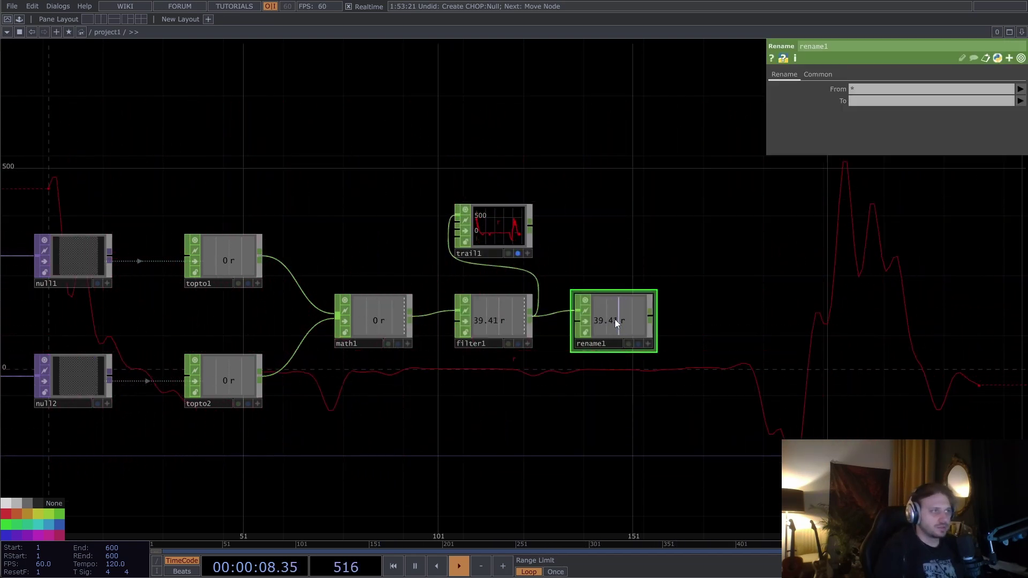
click(883, 102)
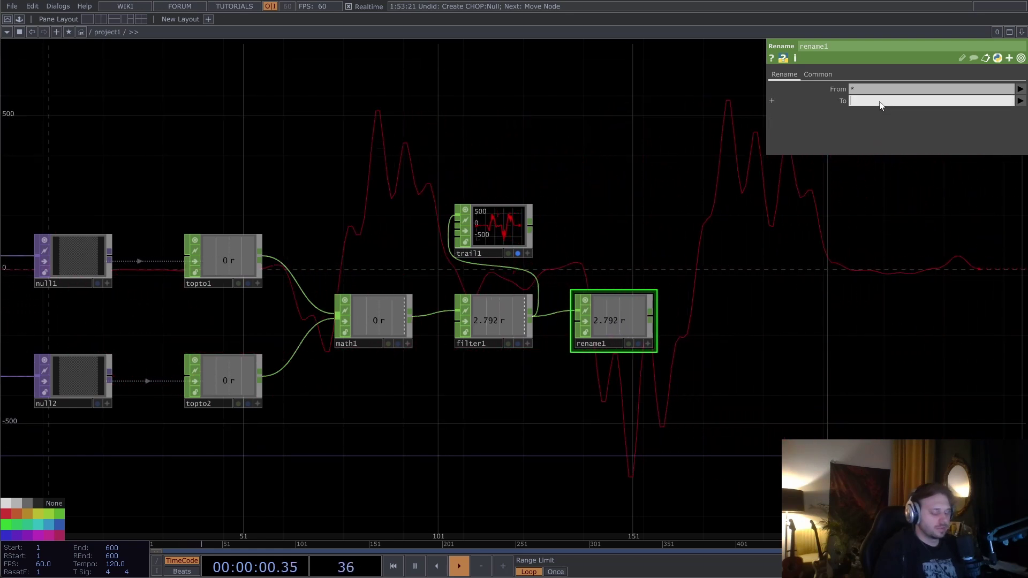
text(LR)
key(Return)
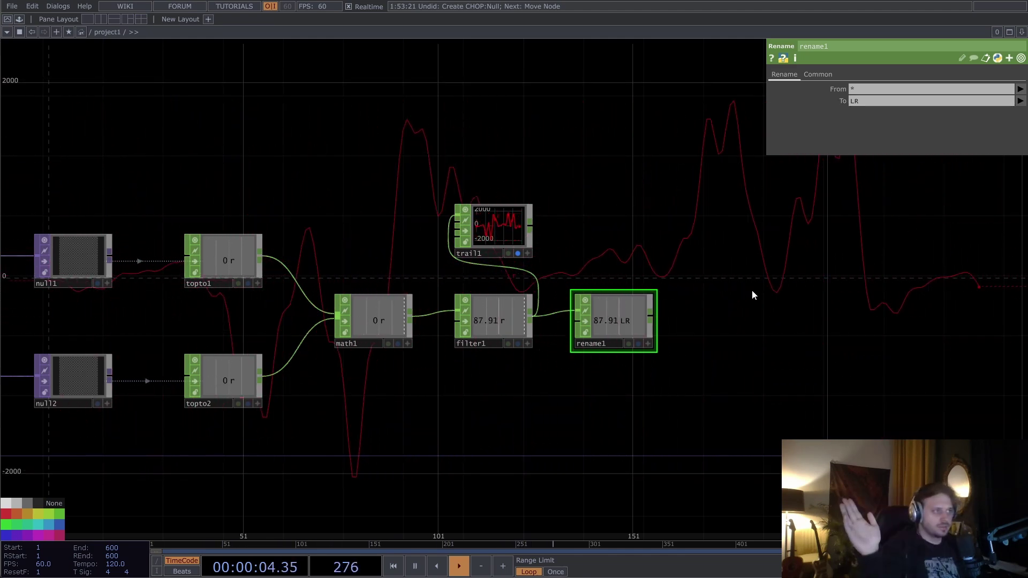
drag(750, 292, 637, 313)
scroll(637, 314, down, 3)
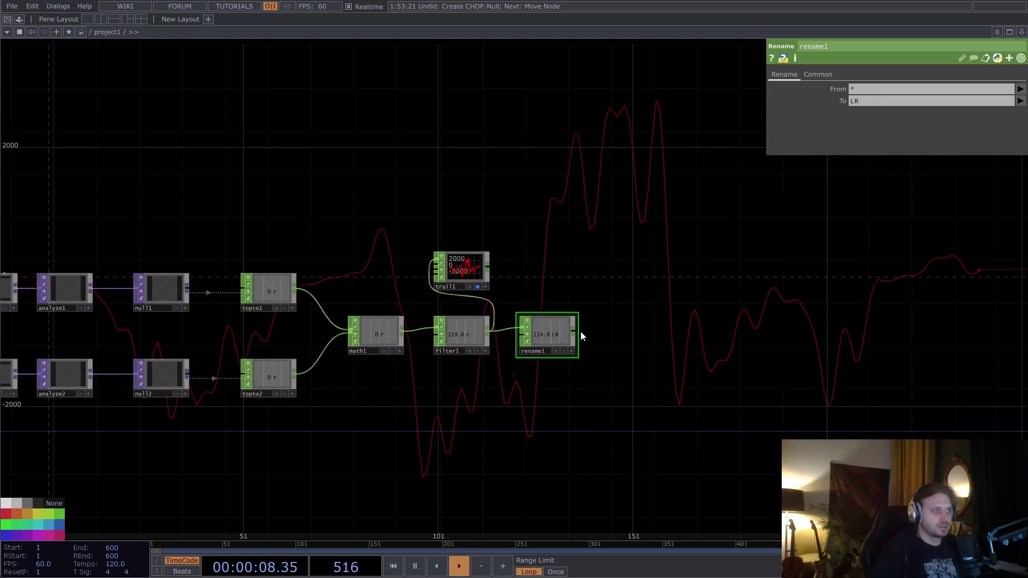
Step: Add a Logic CHOP, logic1, after rename1 with Convert Input set to Off When Outside Bounds
key(Tab)
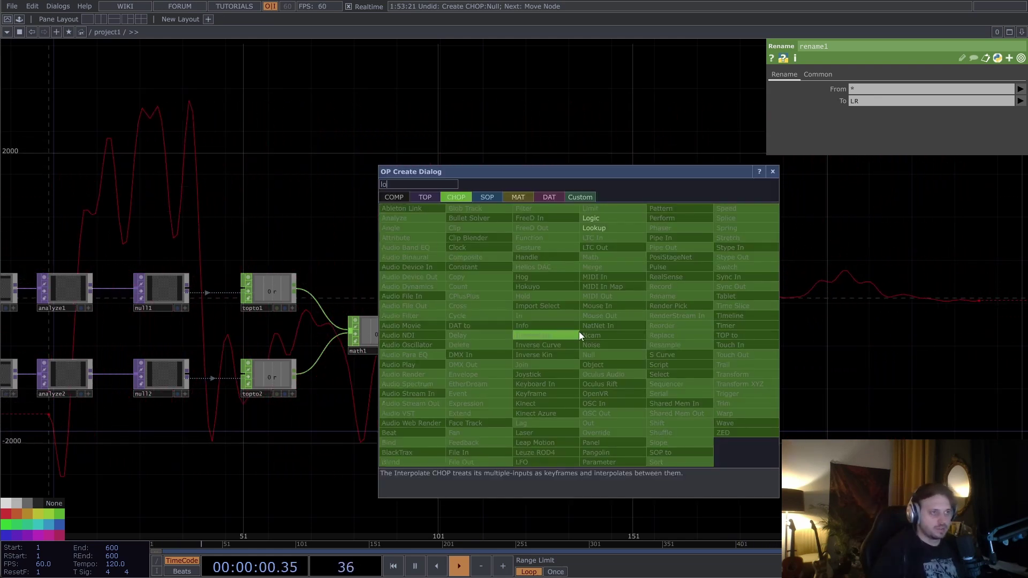
click(610, 227)
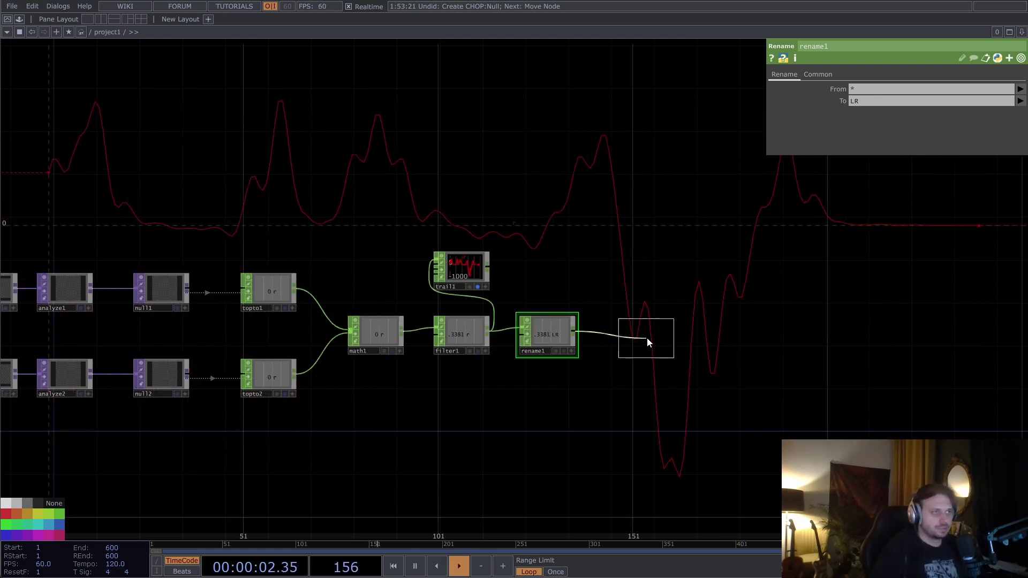
click(648, 338)
click(942, 89)
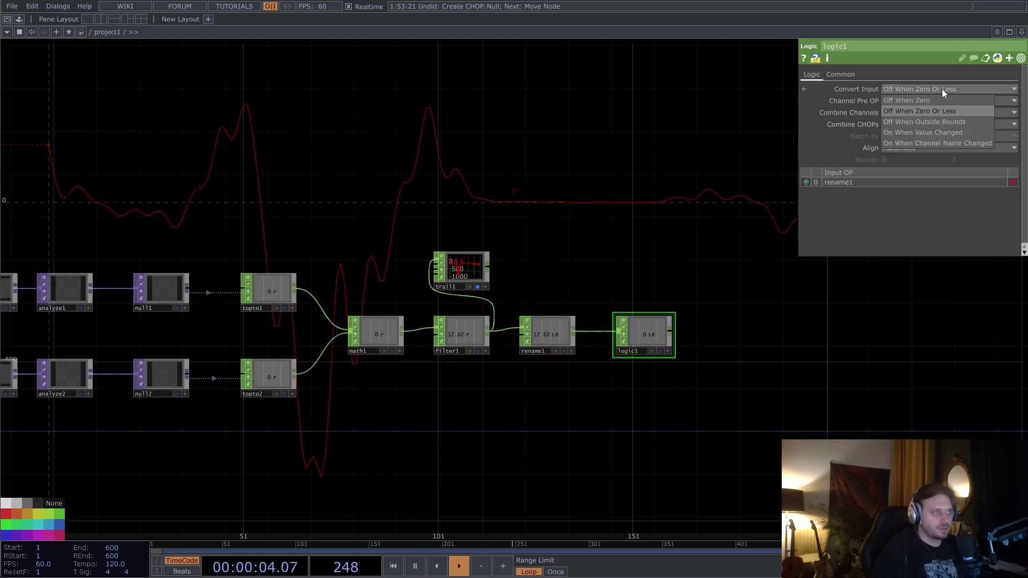
click(937, 125)
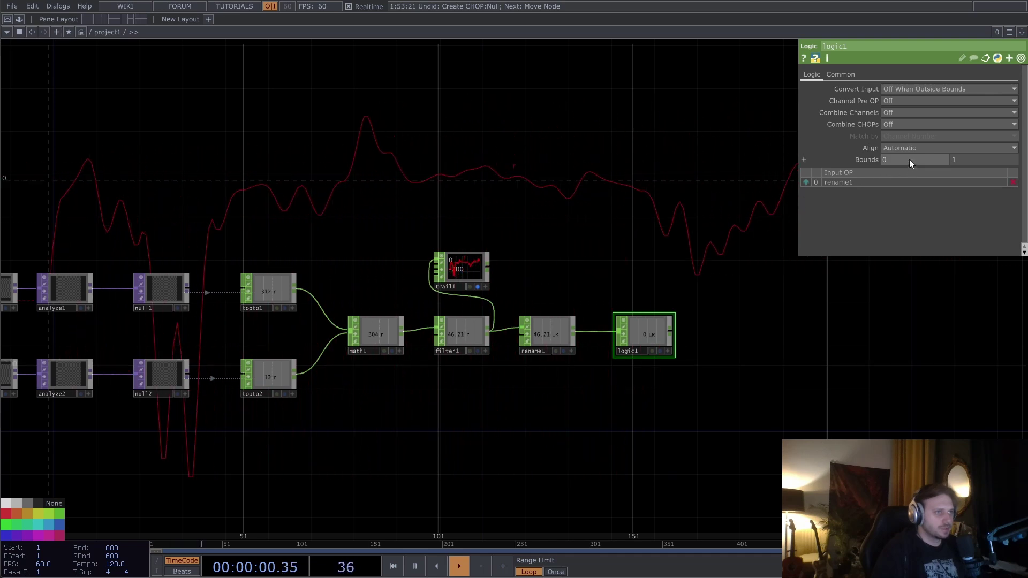
Step: Lower logic1's bounds minimum to -190 and wire rename1 into trail1 for monitoring
drag(464, 267, 701, 245)
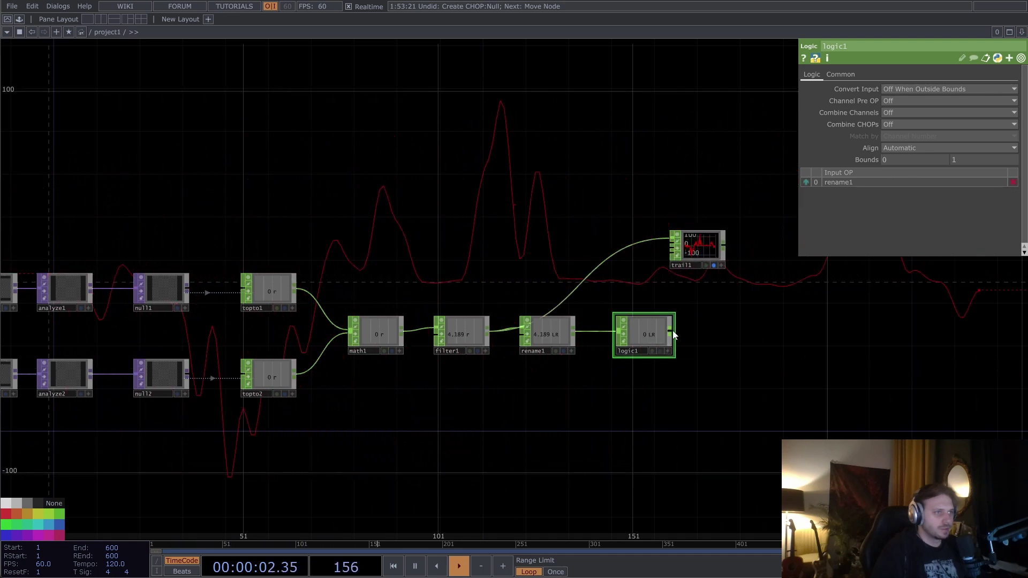
drag(674, 335, 673, 243)
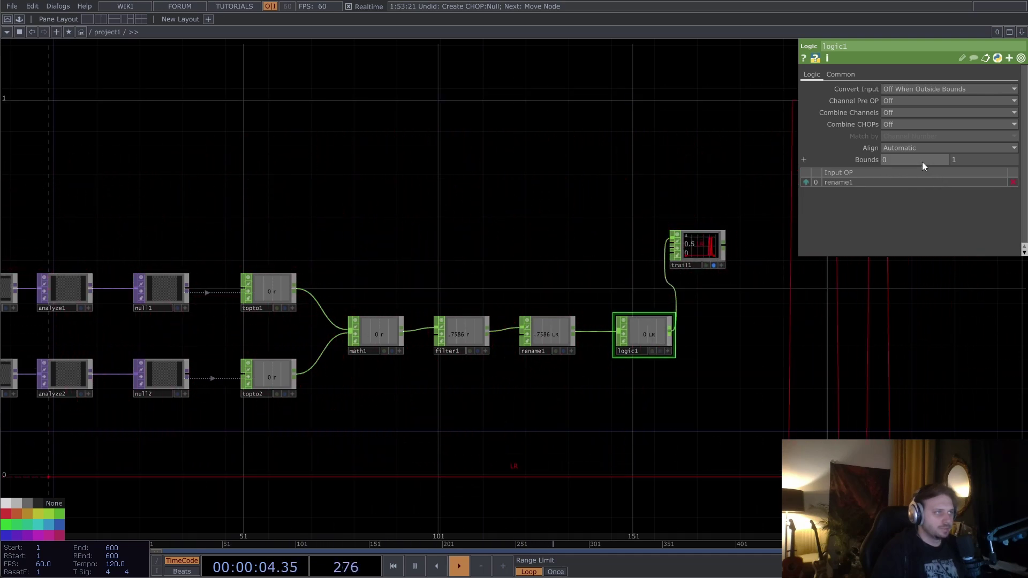
middle_drag(922, 162, 918, 142)
drag(570, 333, 667, 274)
drag(473, 229, 759, 280)
scroll(672, 270, down, 4)
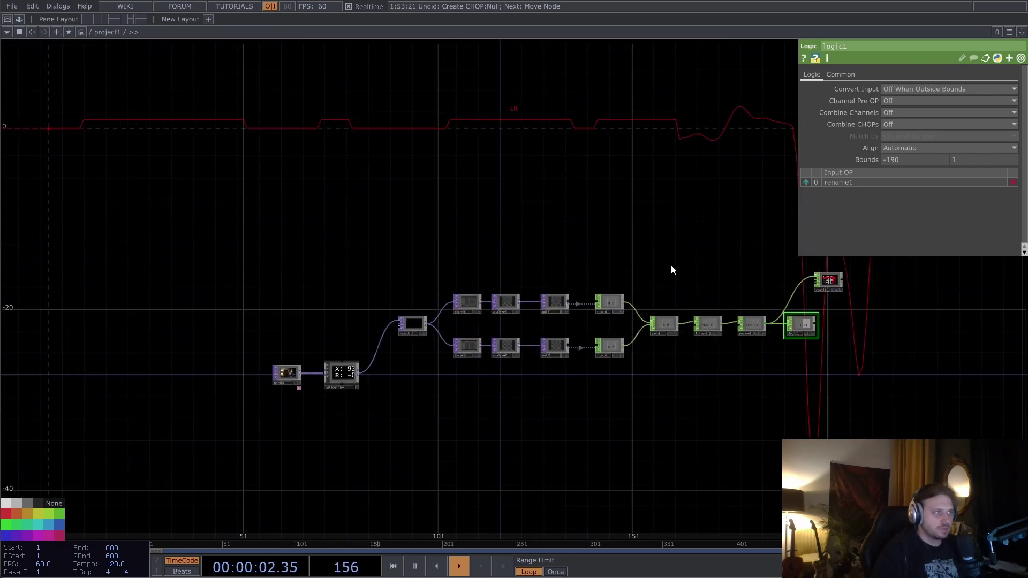
key(p)
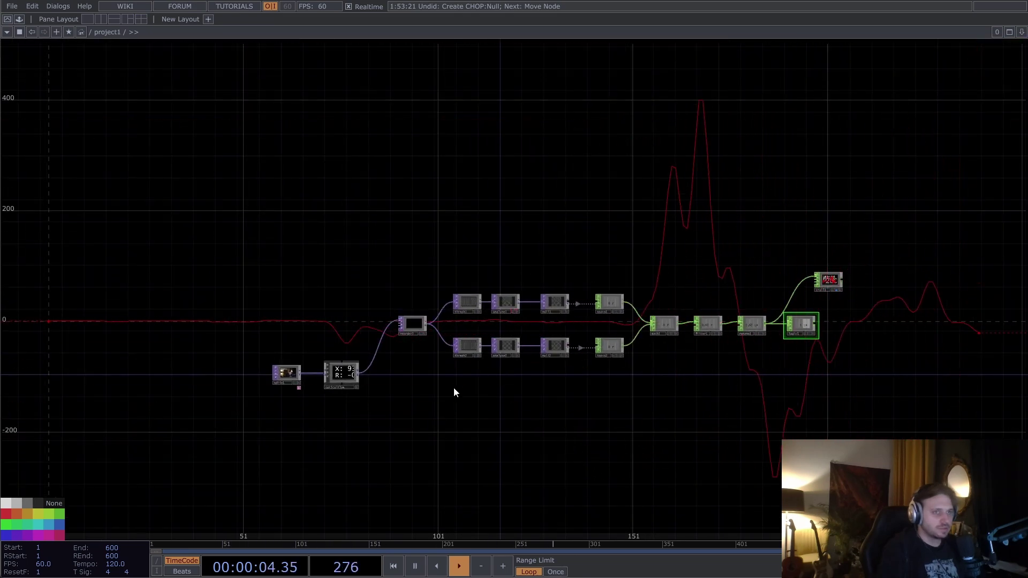
Step: Insert a Blur TOP, blur1, on the moviefilein wire before the optical flow node and align it
drag(292, 374, 221, 375)
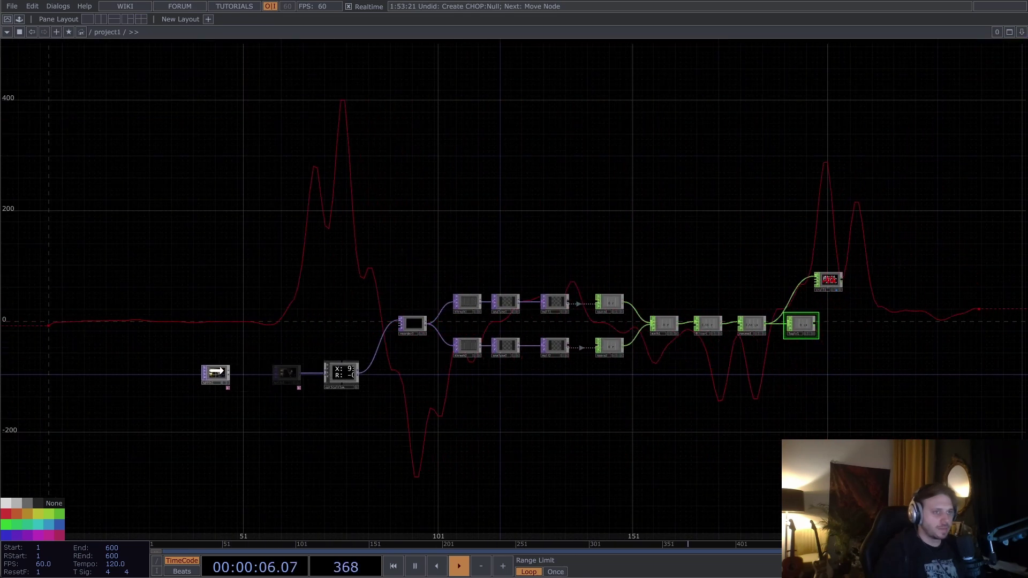
right_click(261, 374)
click(278, 357)
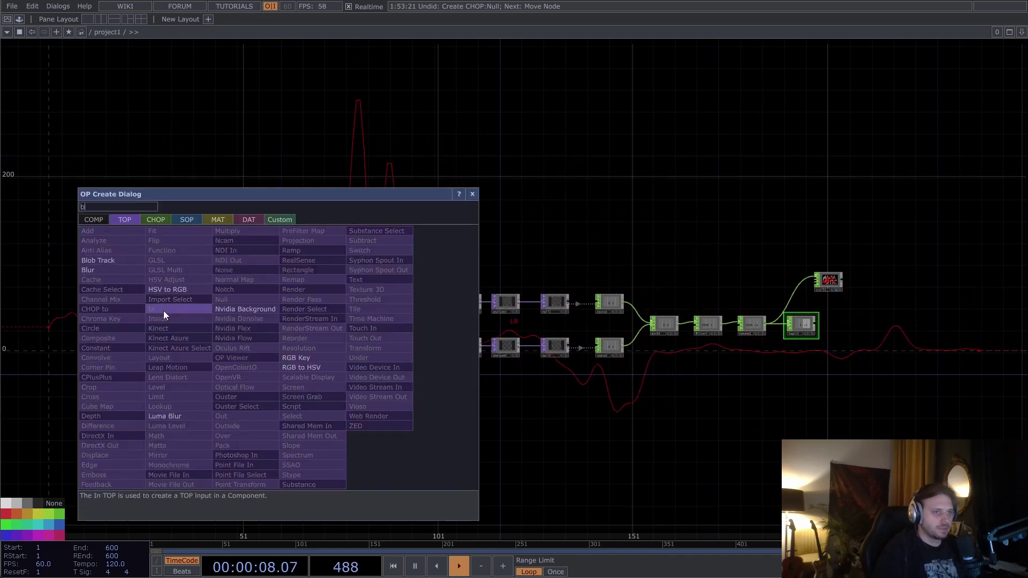
click(104, 269)
click(275, 372)
drag(275, 372, 278, 378)
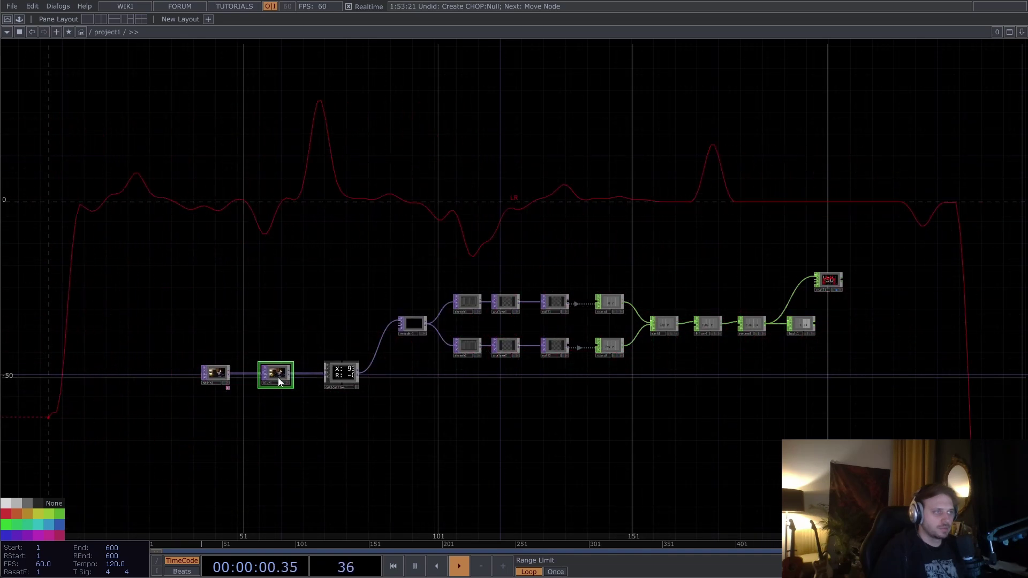
key(p)
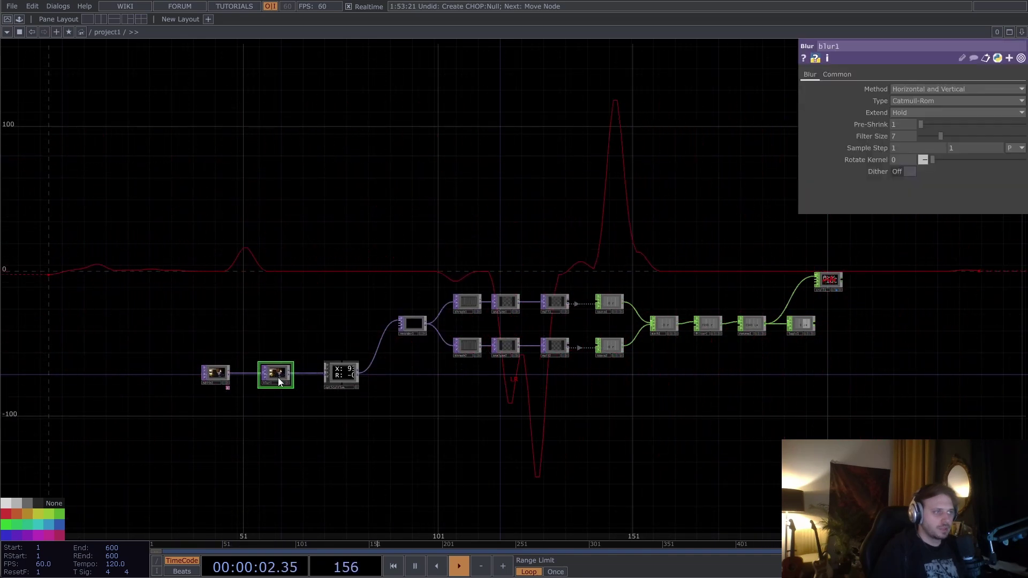
key(p)
scroll(264, 372, up, 8)
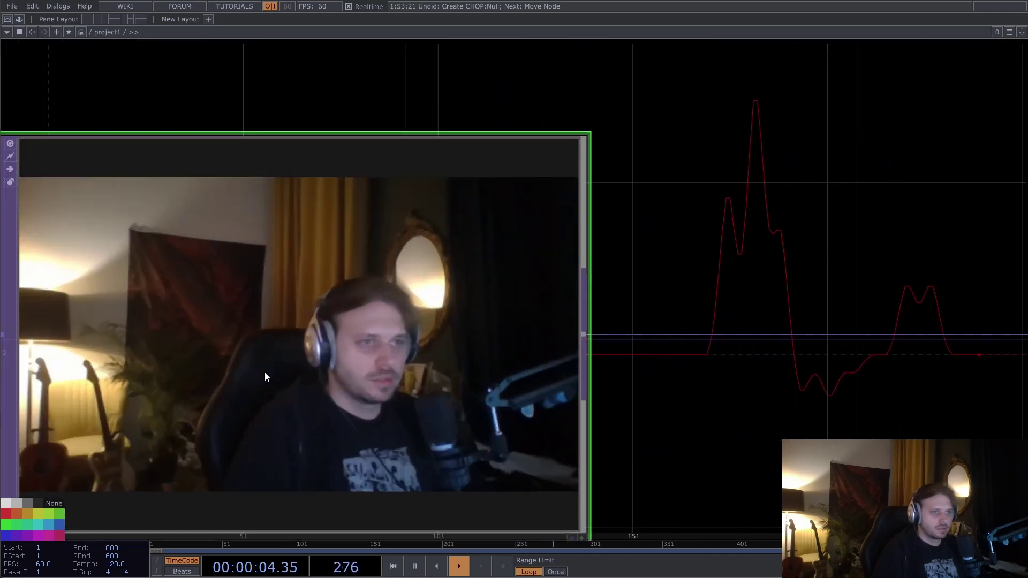
scroll(265, 371, down, 6)
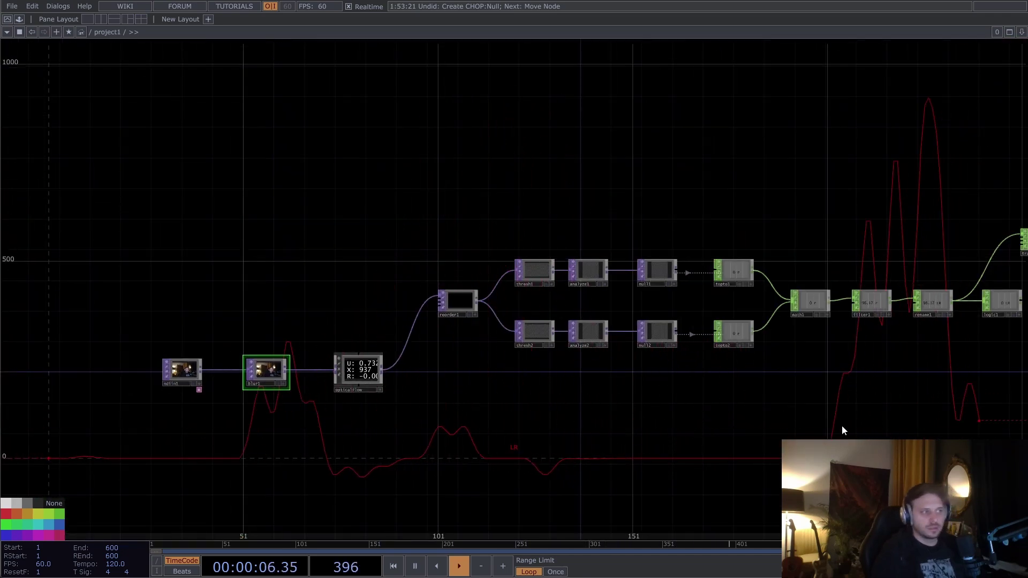
drag(842, 425, 561, 462)
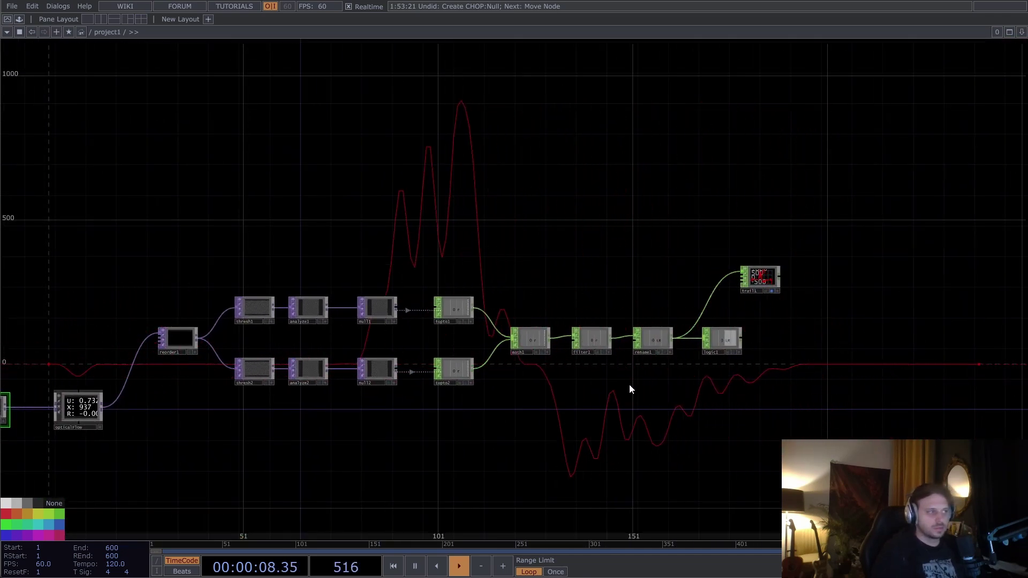
drag(649, 378, 504, 367)
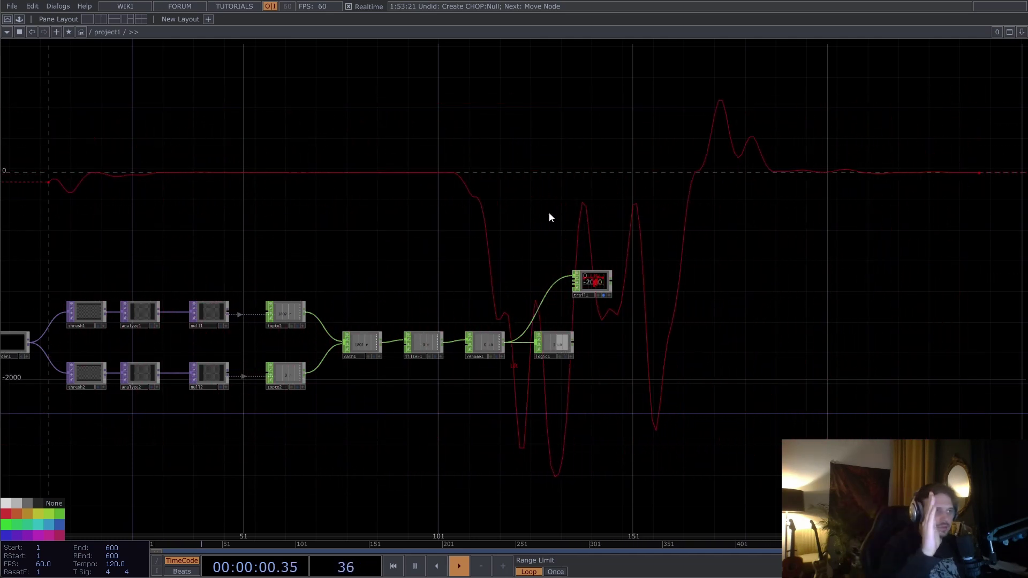
Step: Set logic1's bounds to -500 and 500
click(561, 345)
key(p)
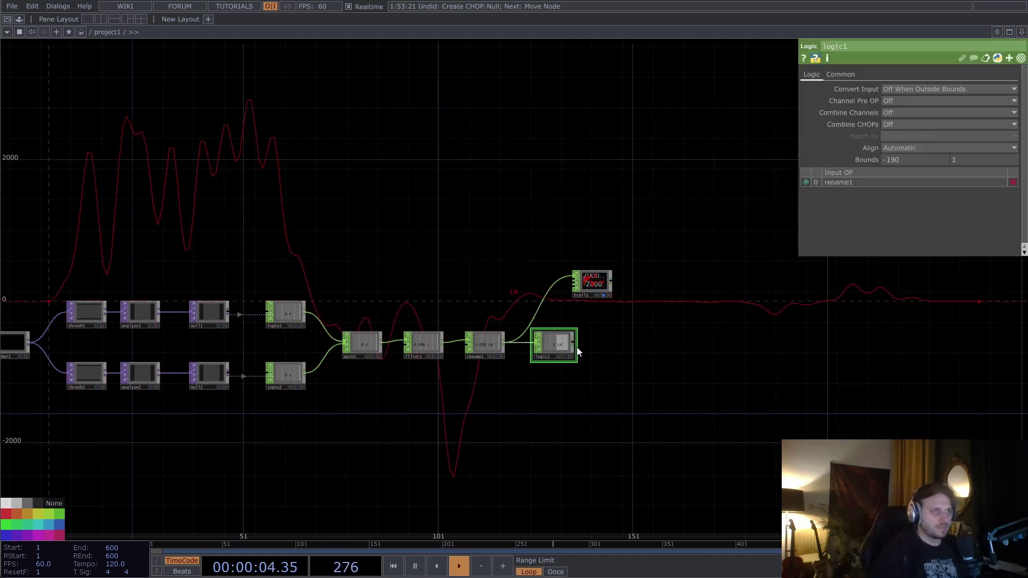
click(889, 160)
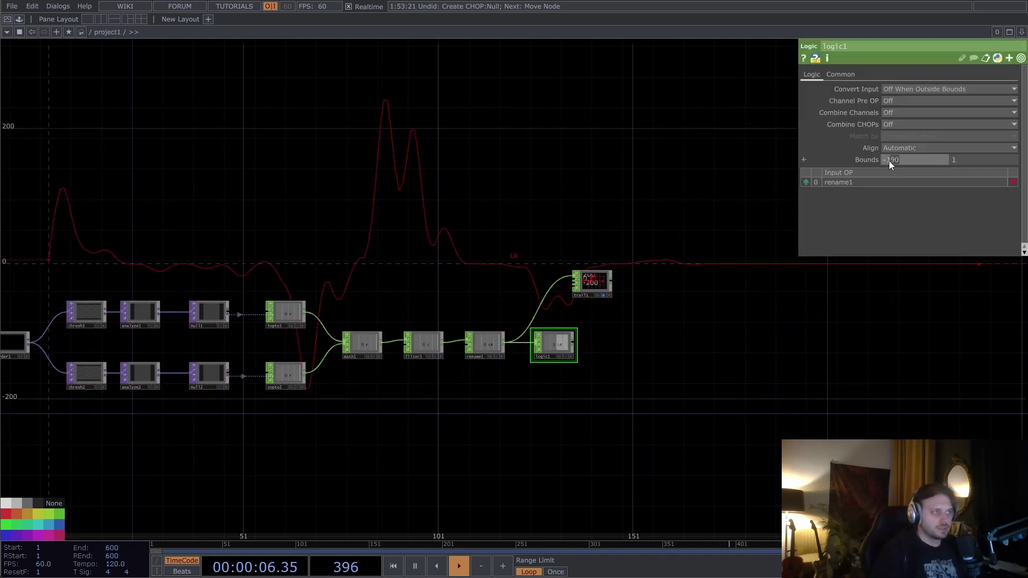
text(-500)
key(Return)
click(966, 159)
text(500)
key(Return)
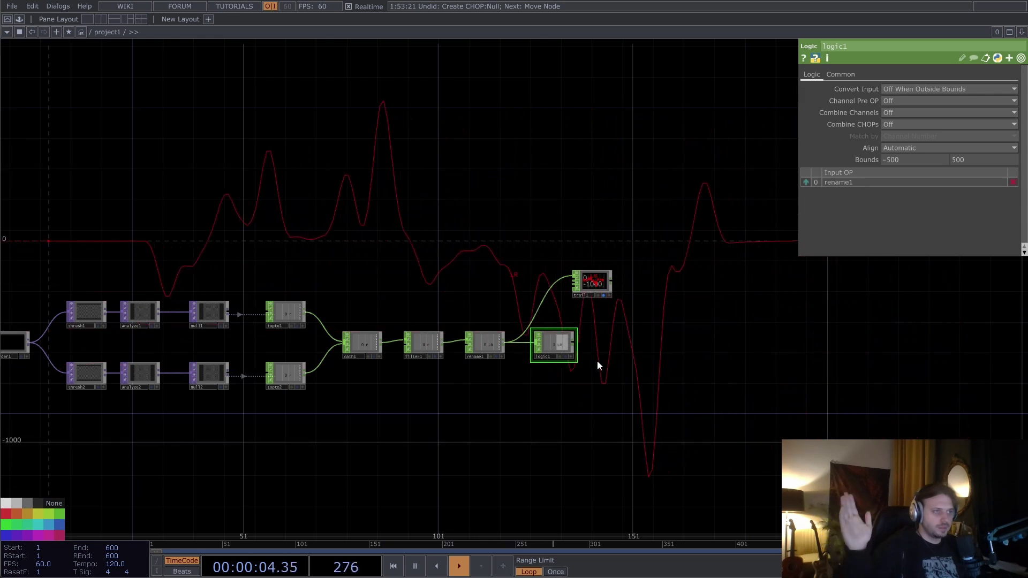
Step: Set logic1's Channel Pre OP to Invert and nudge the node right
scroll(578, 362, up, 3)
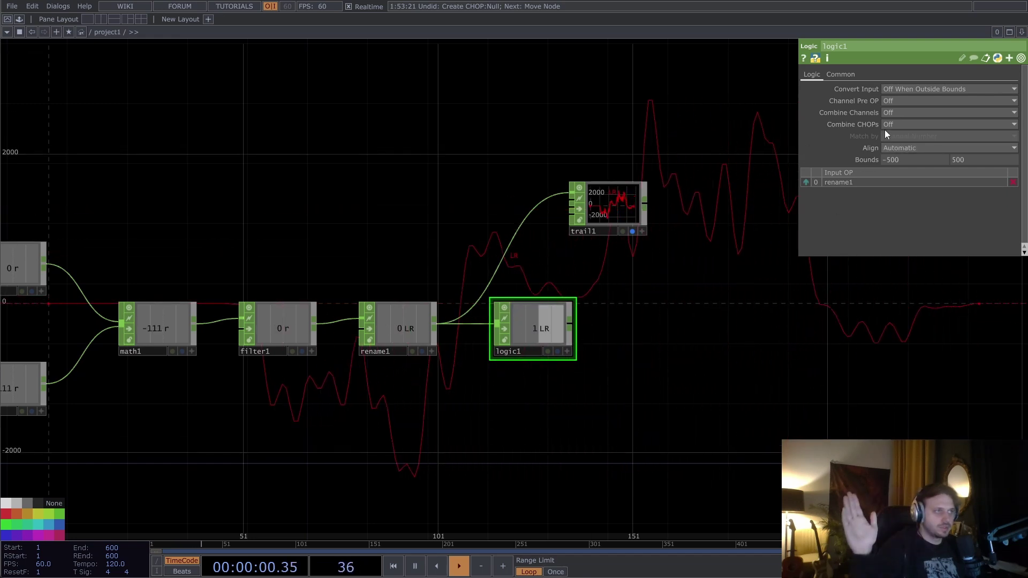
click(907, 102)
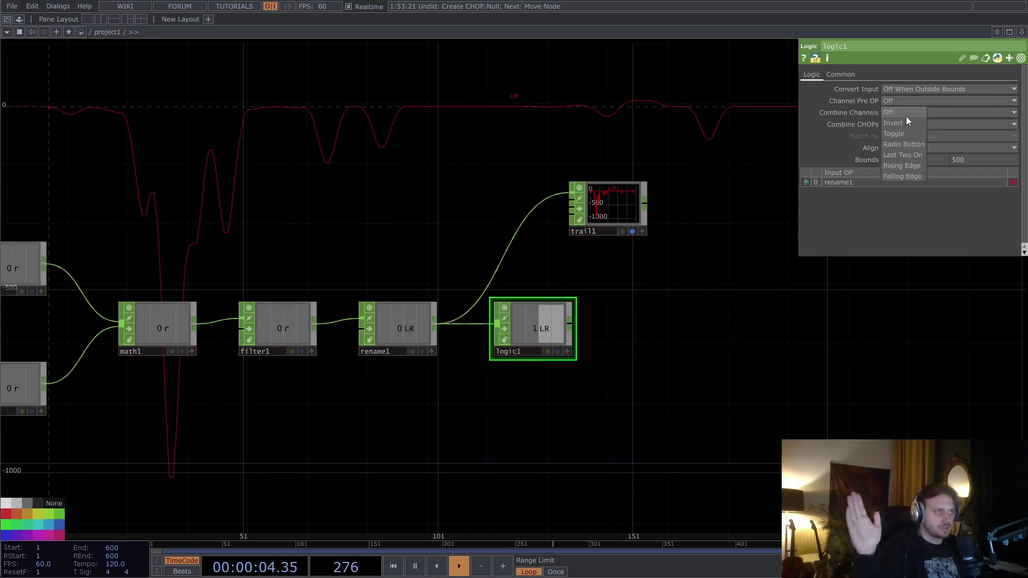
click(906, 119)
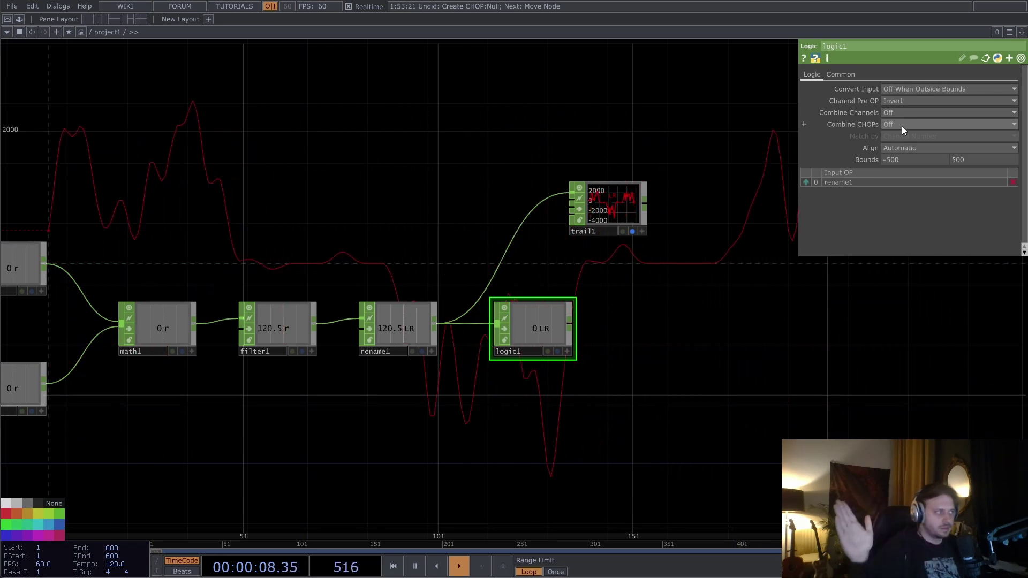
scroll(566, 413, down, 5)
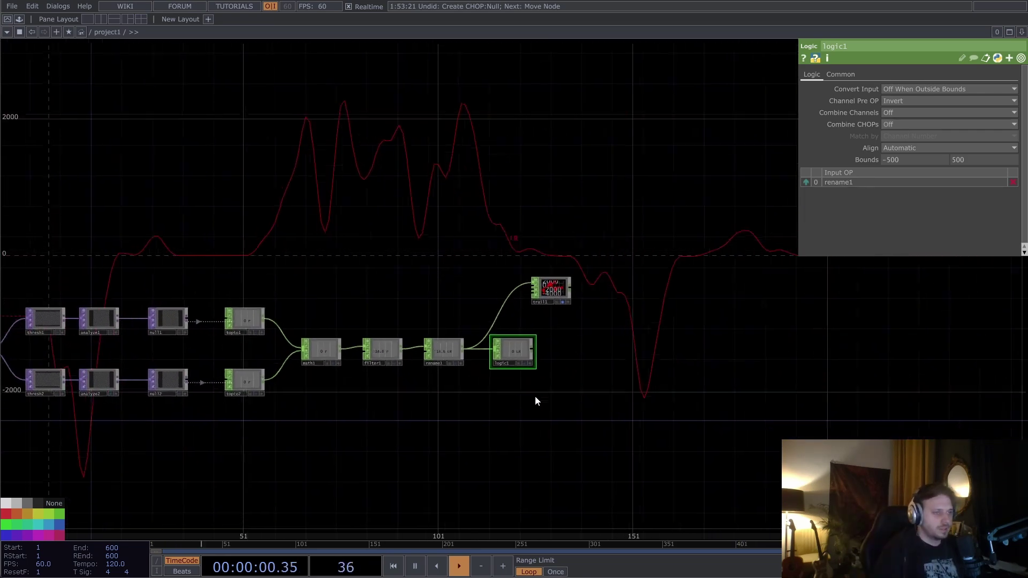
drag(512, 345, 542, 349)
scroll(536, 353, up, 5)
Step: Branch a Function CHOP, function1, from rename1 below logic1, set to sign(x)
right_click(438, 331)
click(451, 333)
click(404, 236)
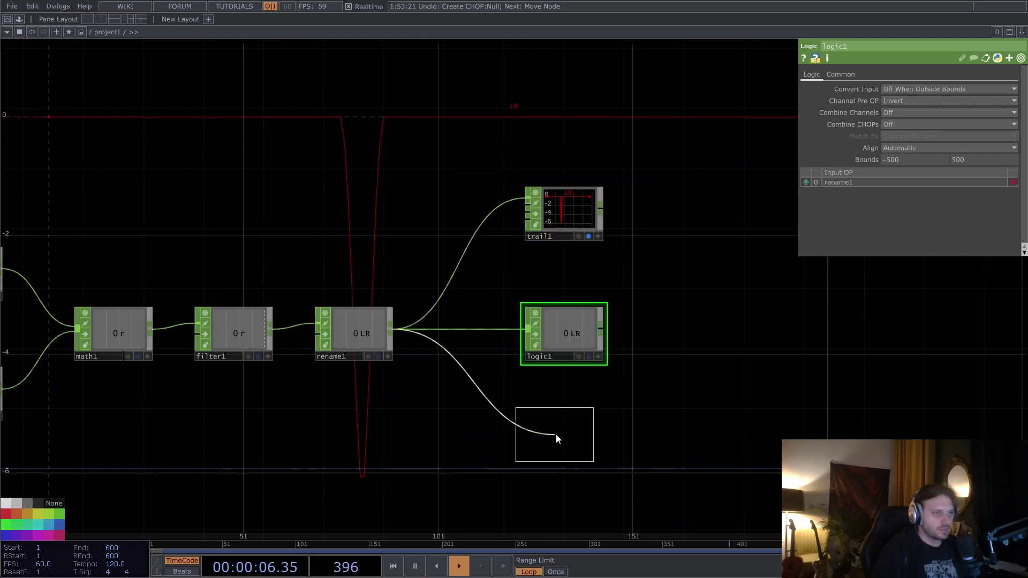
click(560, 435)
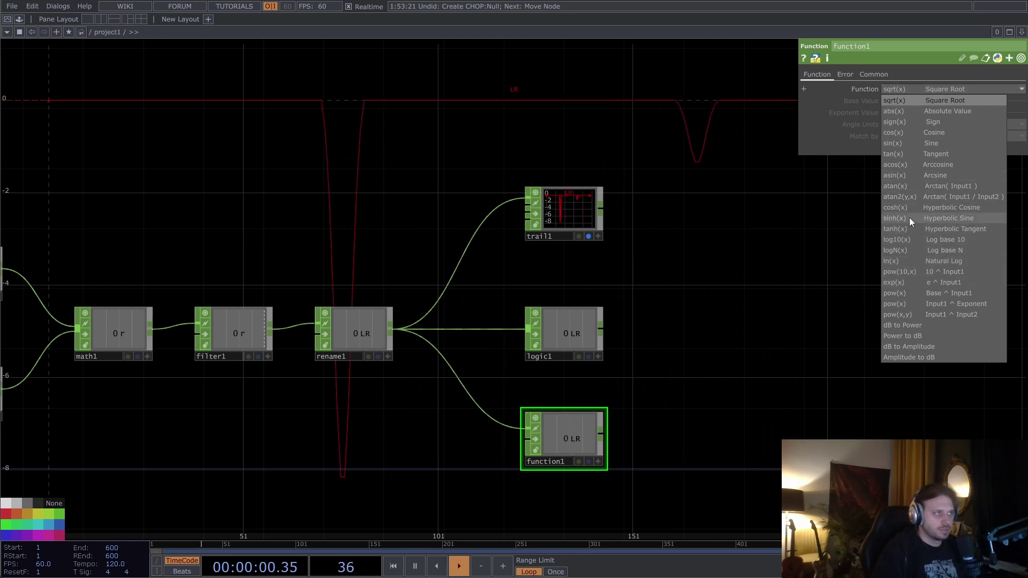
click(932, 123)
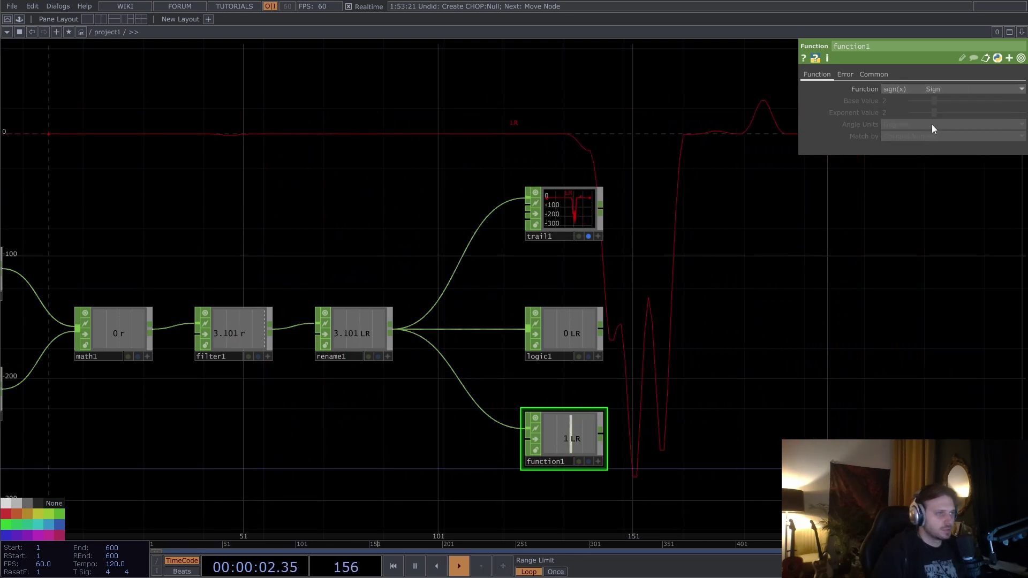
scroll(568, 442, up, 2)
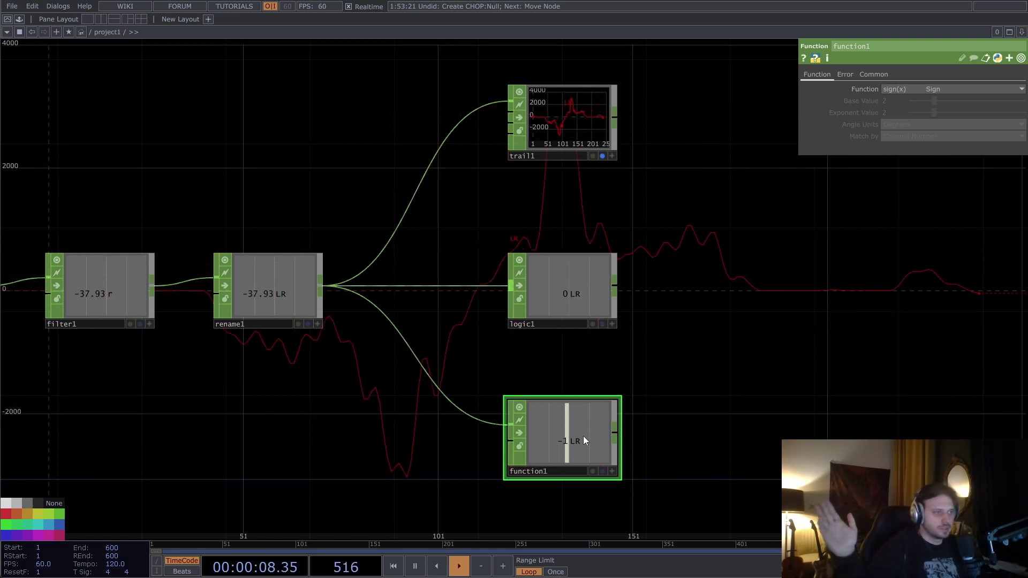
drag(685, 317, 681, 316)
scroll(643, 309, down, 2)
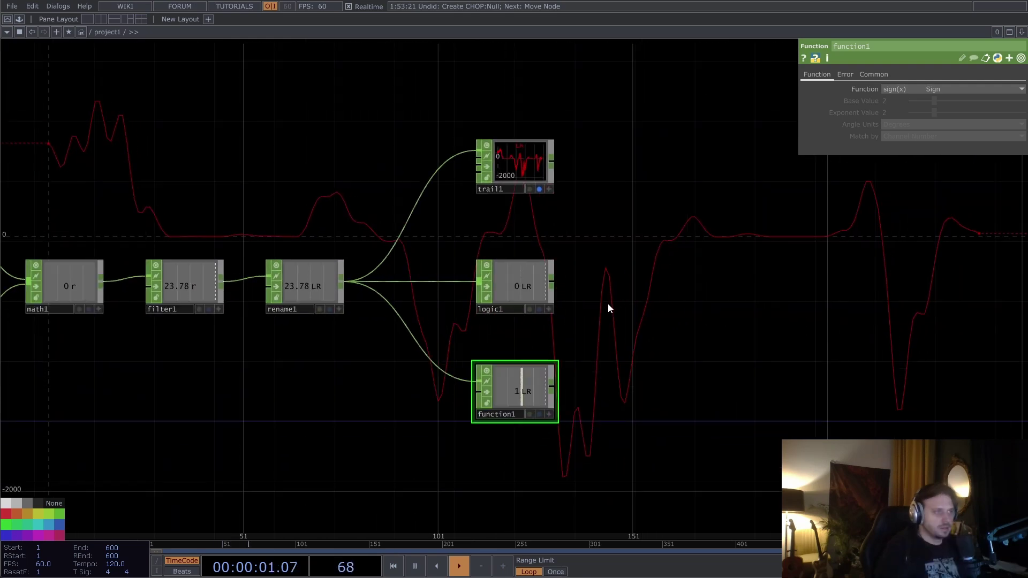
right_click(555, 282)
click(555, 269)
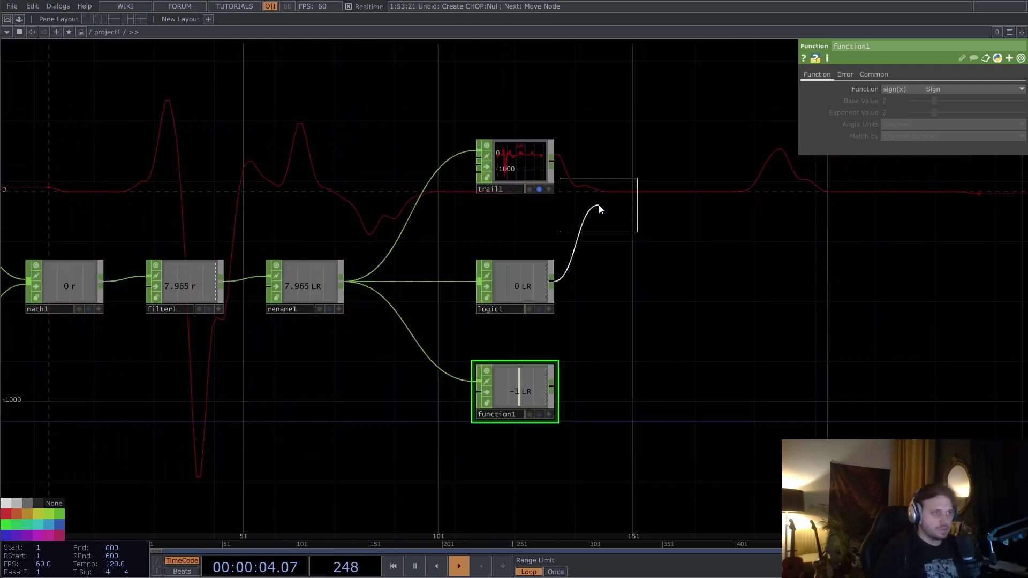
Step: Place math2 after logic1, wire function1 into it, and set Combine CHOPs to Multiply
click(651, 329)
click(551, 385)
click(641, 337)
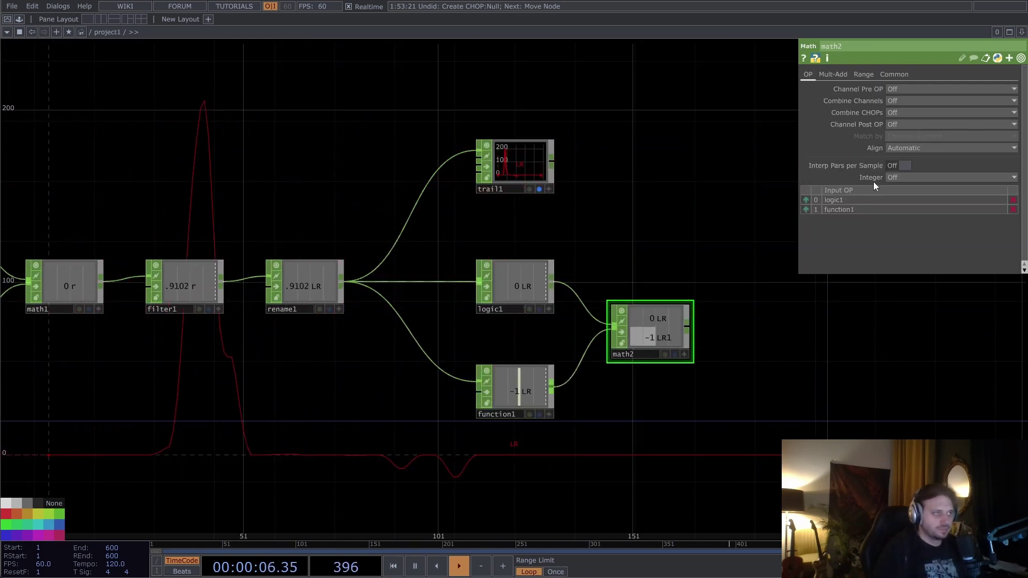
click(918, 110)
click(912, 156)
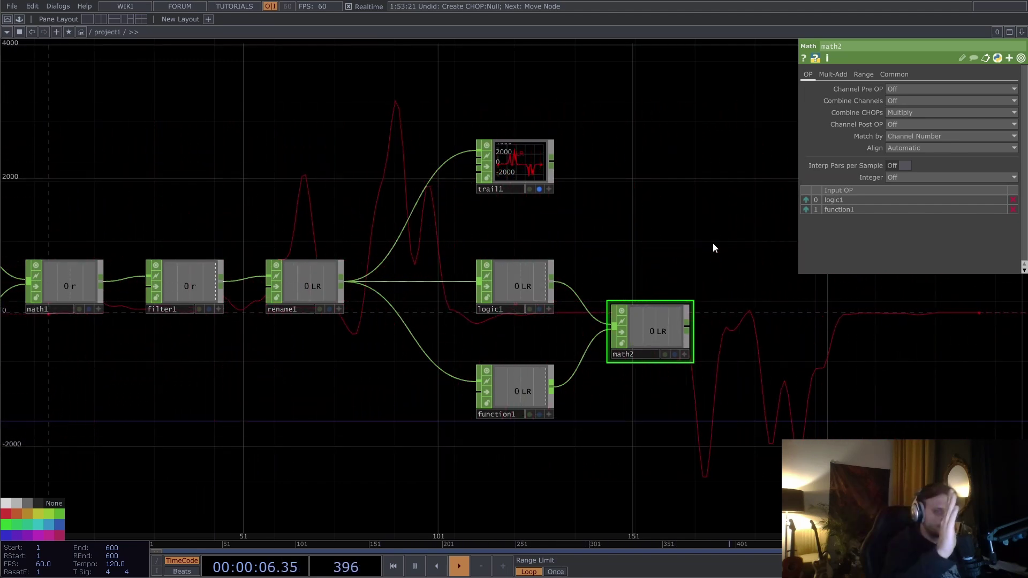
Step: Set math2's Mult-Add Multiply value to -1
scroll(427, 452, down, 5)
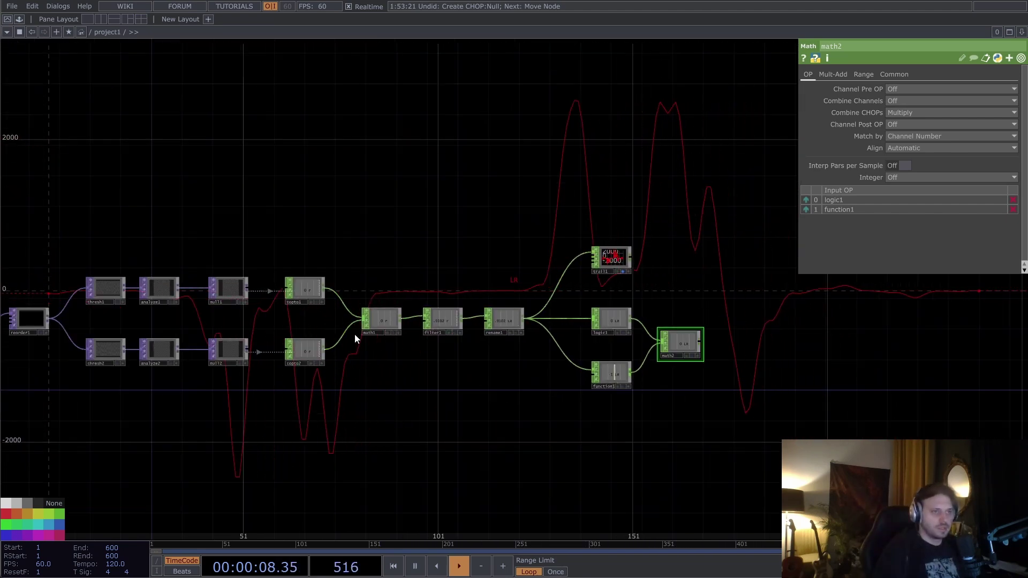
scroll(693, 348, up, 5)
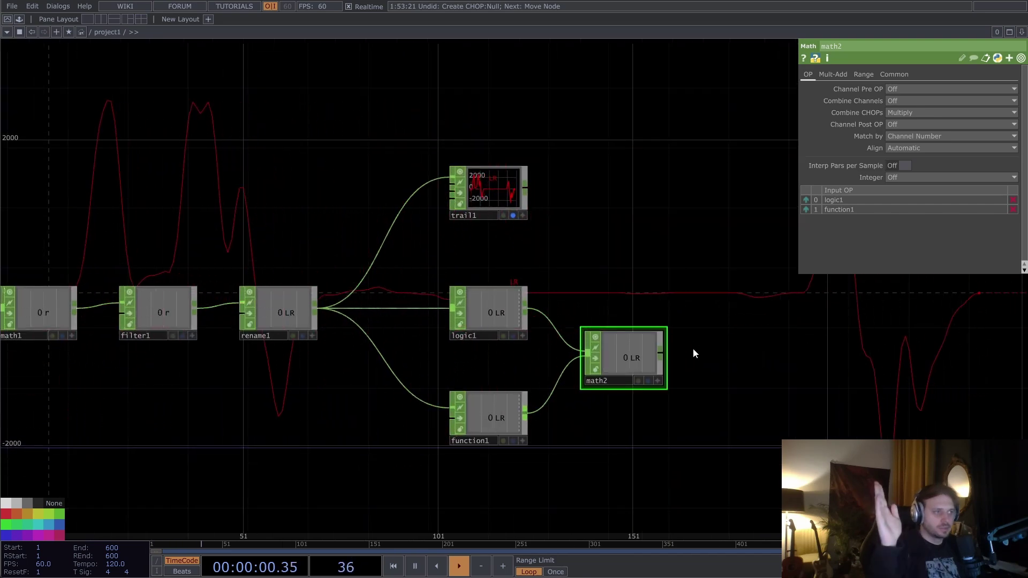
key(Tab)
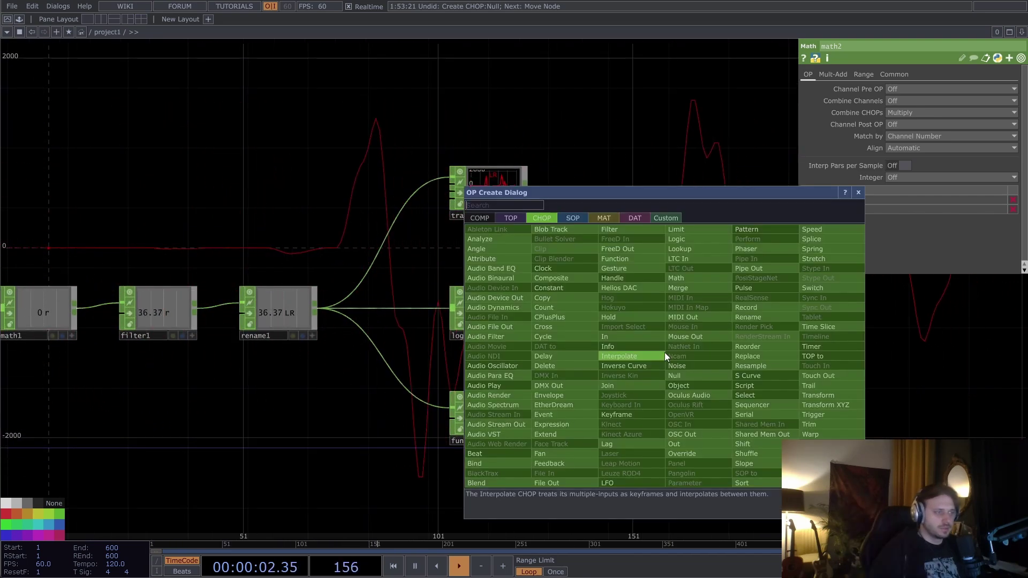
click(689, 279)
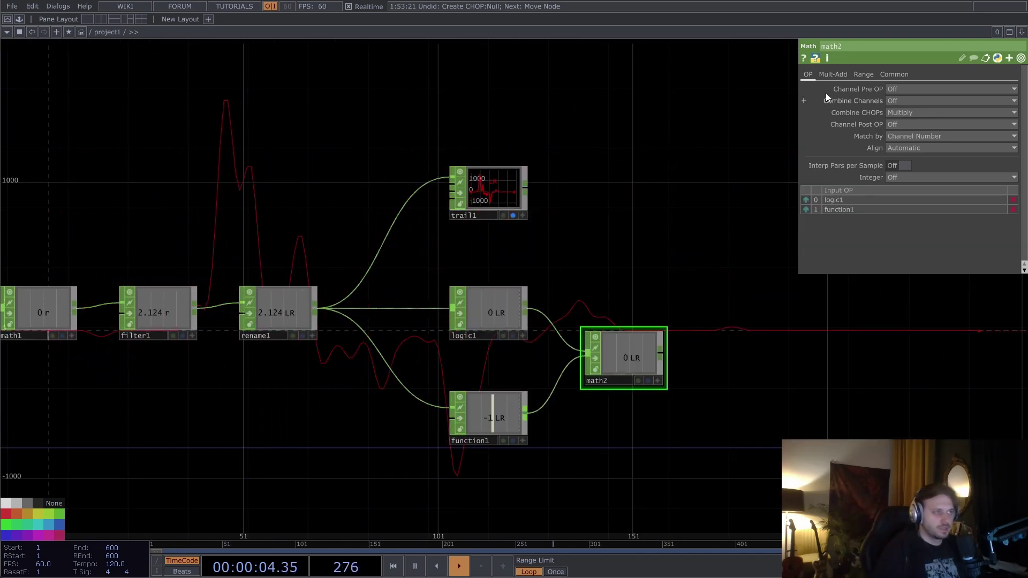
click(833, 74)
click(897, 100)
text(-1)
key(Return)
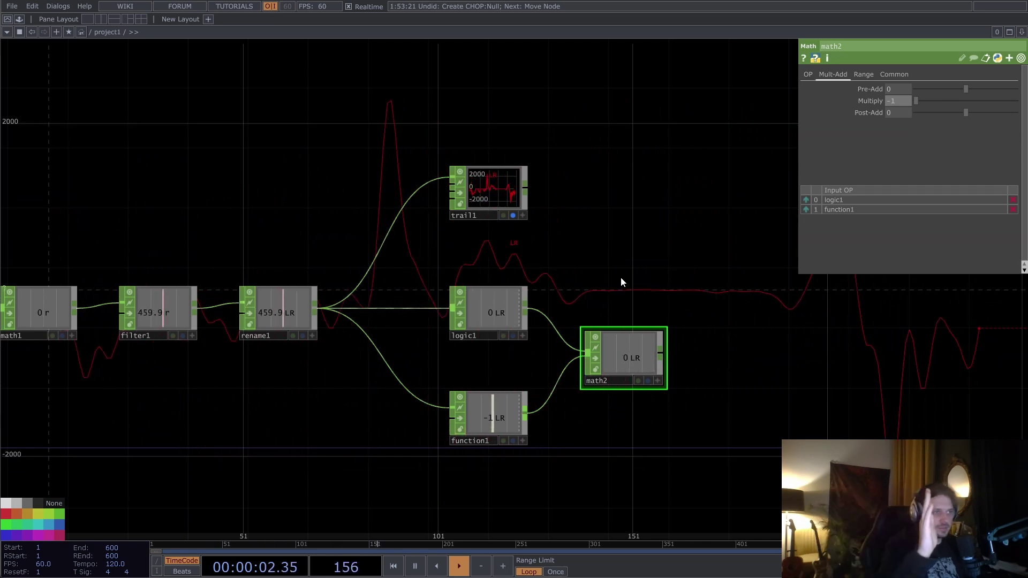
drag(299, 427, 394, 339)
scroll(367, 408, down, 3)
click(429, 324)
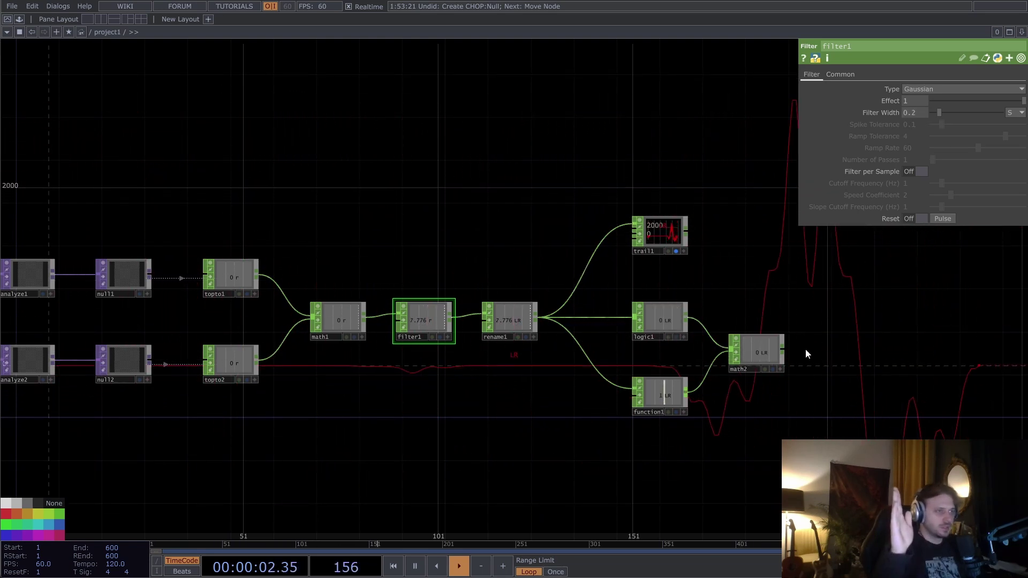
Step: Raise the optical flow Threshold from 0.1 to 0.171
key(h)
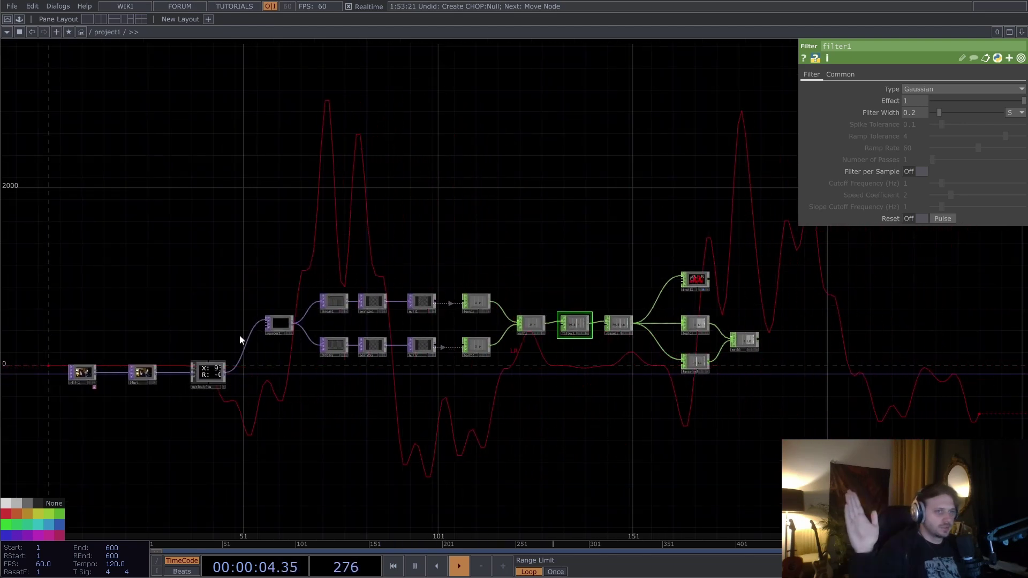
click(207, 373)
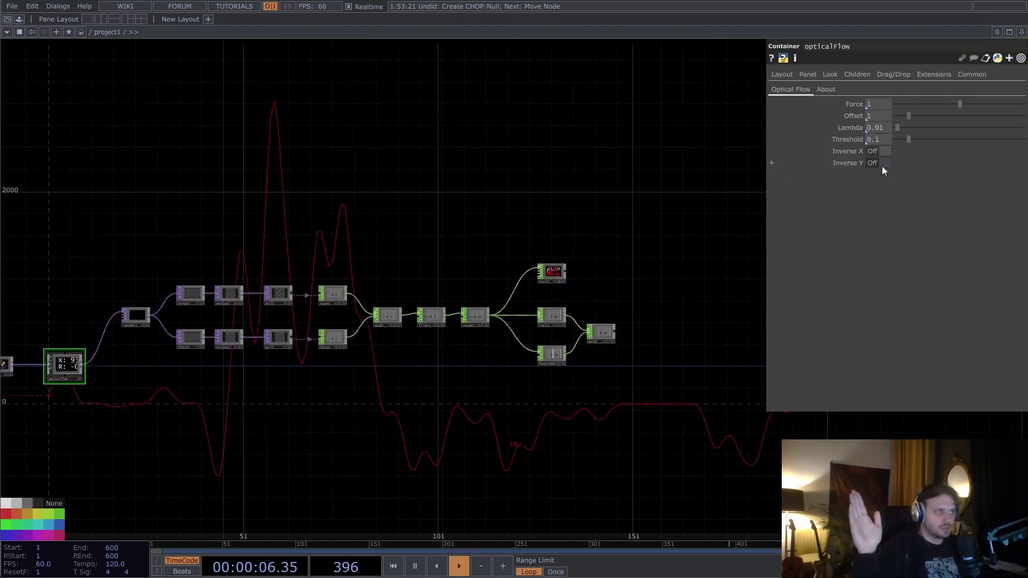
drag(908, 139, 920, 139)
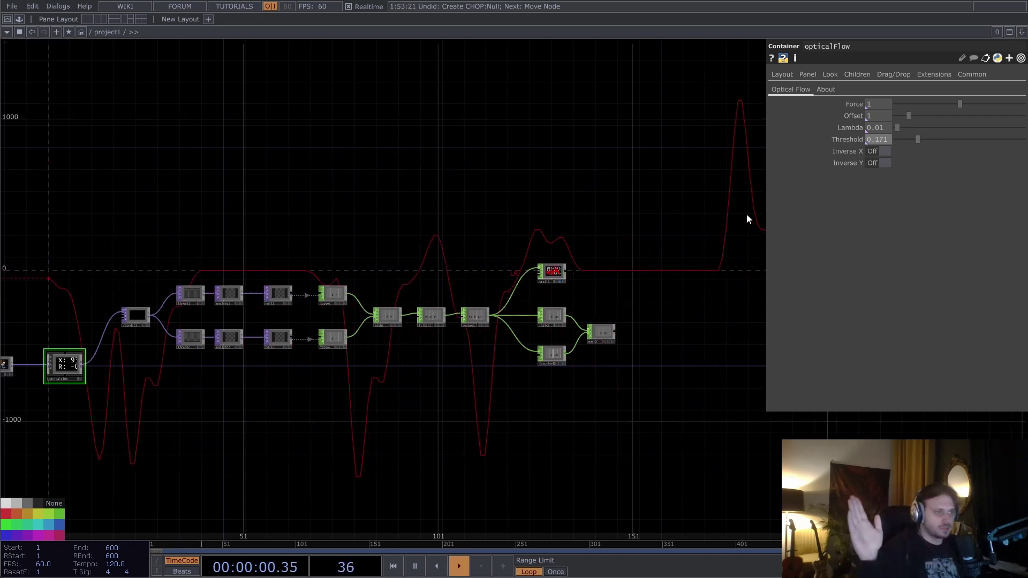
scroll(585, 328, up, 6)
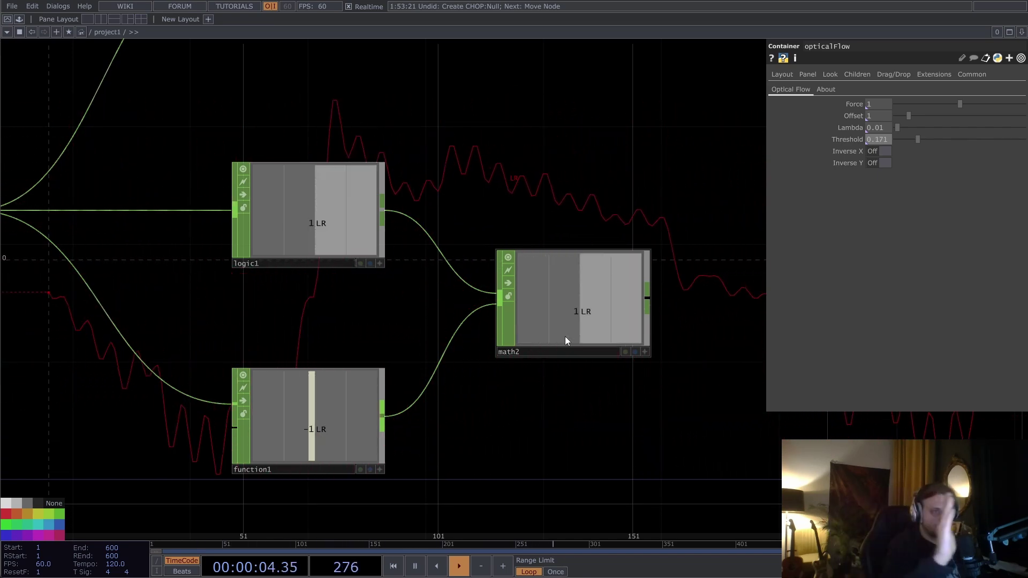
scroll(564, 336, down, 6)
Step: Move trail1 further right and bring the whole node chain into view
drag(521, 299, 599, 301)
drag(642, 390, 571, 358)
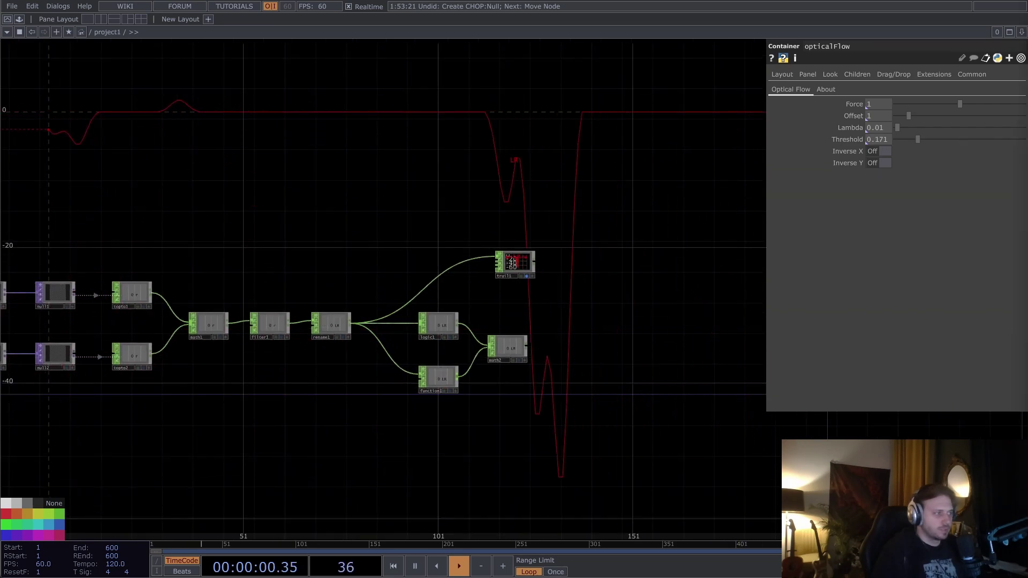
scroll(484, 422, down, 4)
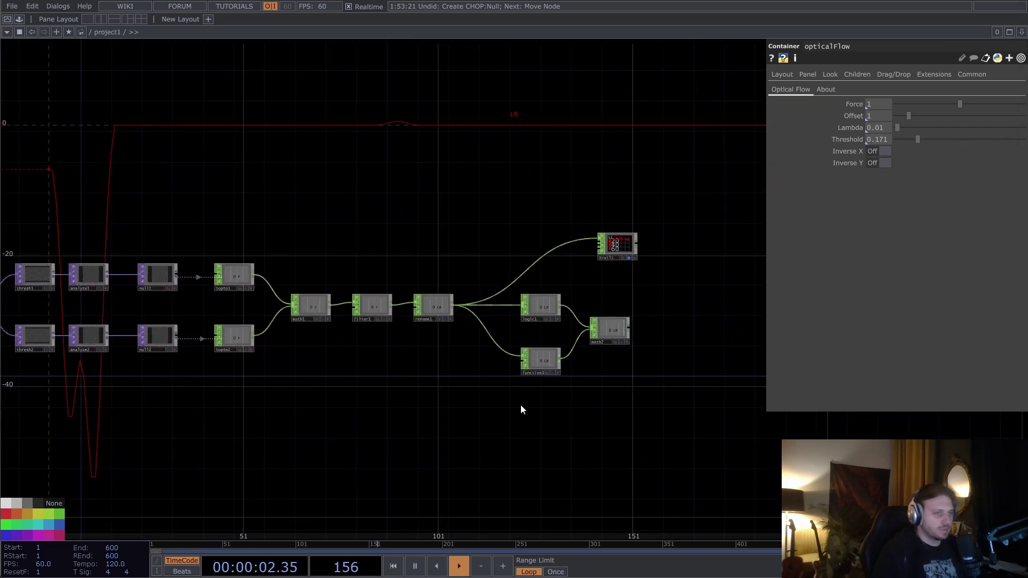
drag(317, 427, 429, 385)
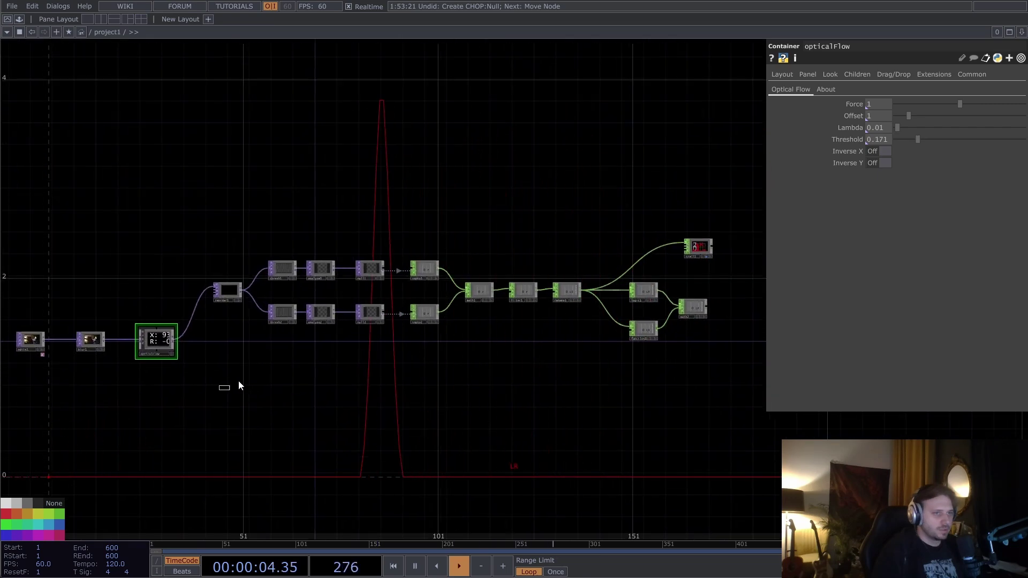
Step: Copy and paste the 16-node analysis chain below the original, then delete trail1
drag(293, 354, 708, 182)
key(ctrl+c)
key(ctrl+v)
click(703, 361)
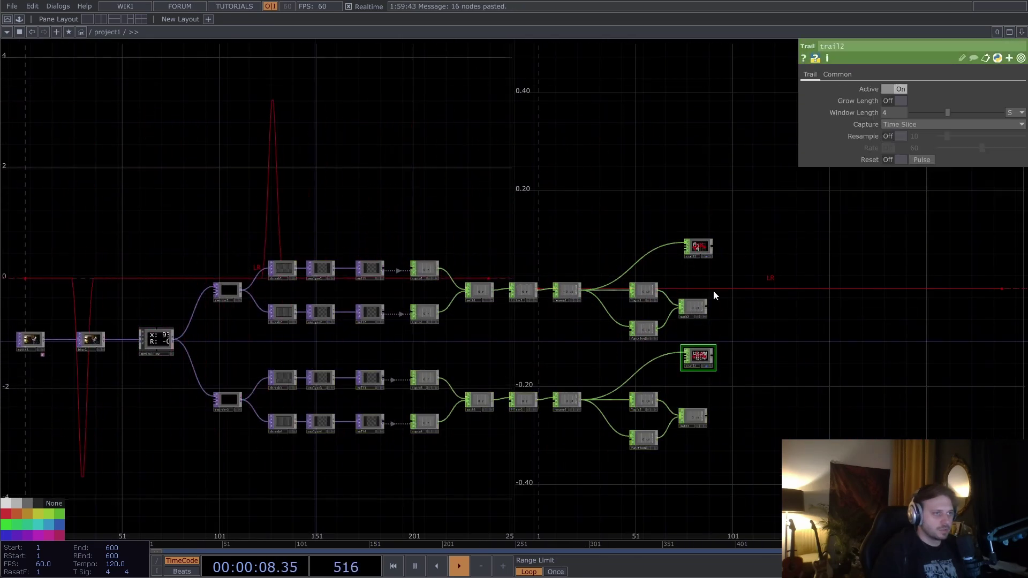
click(698, 247)
key(Delete)
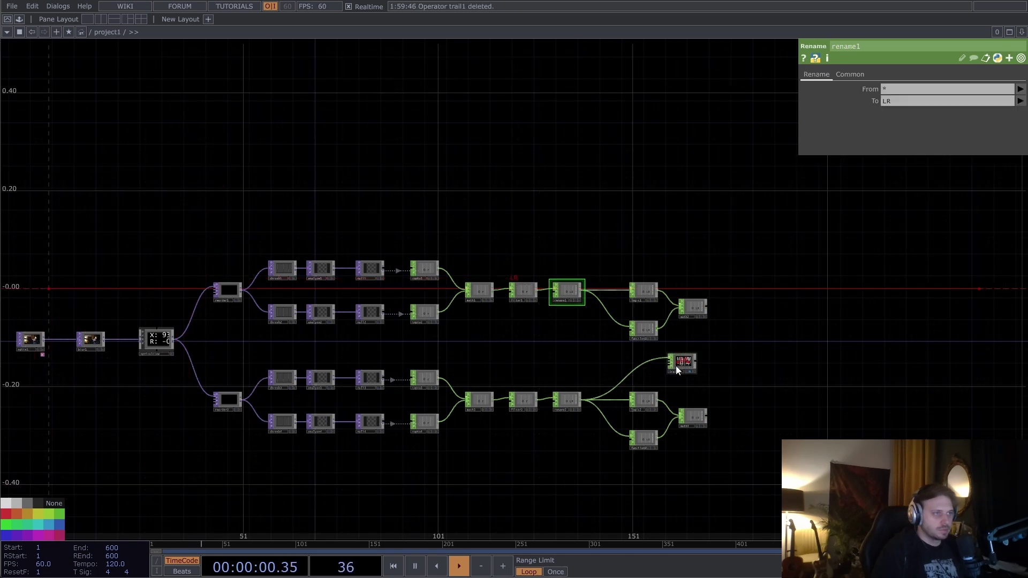
scroll(363, 356, up, 5)
scroll(441, 352, down, 3)
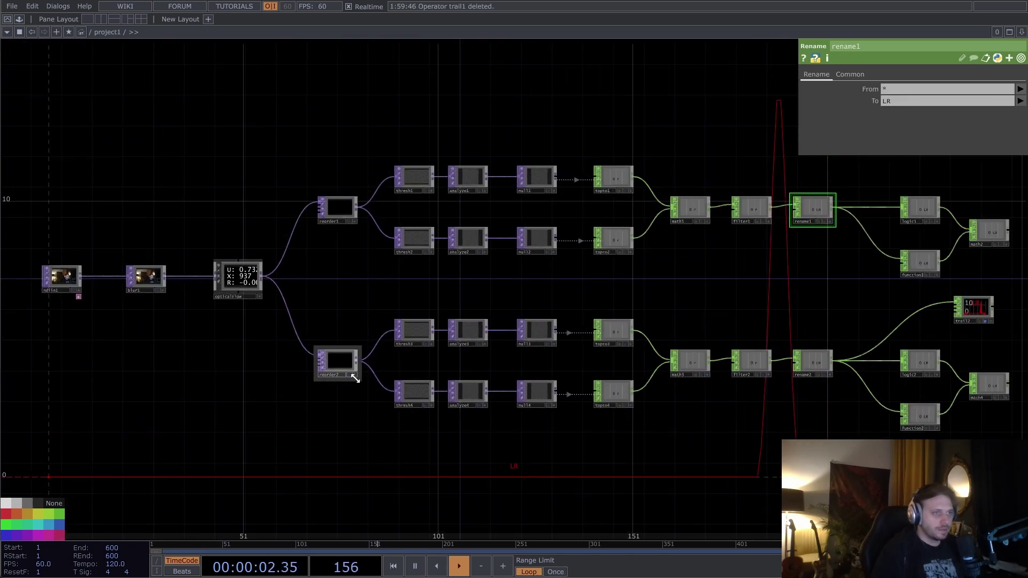
Step: Set reorder2's red output to Zero and its green output to Green
click(342, 367)
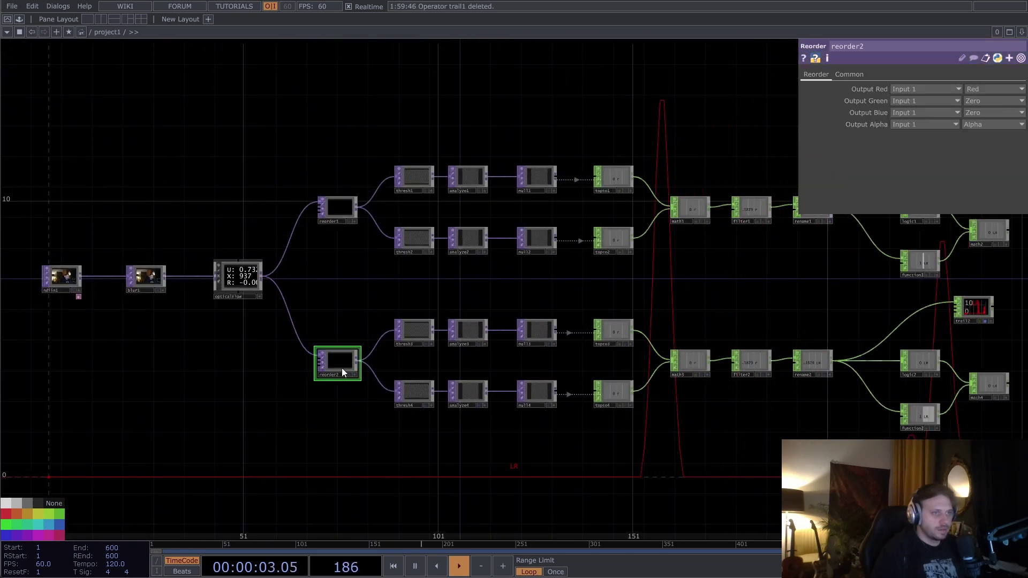
click(991, 89)
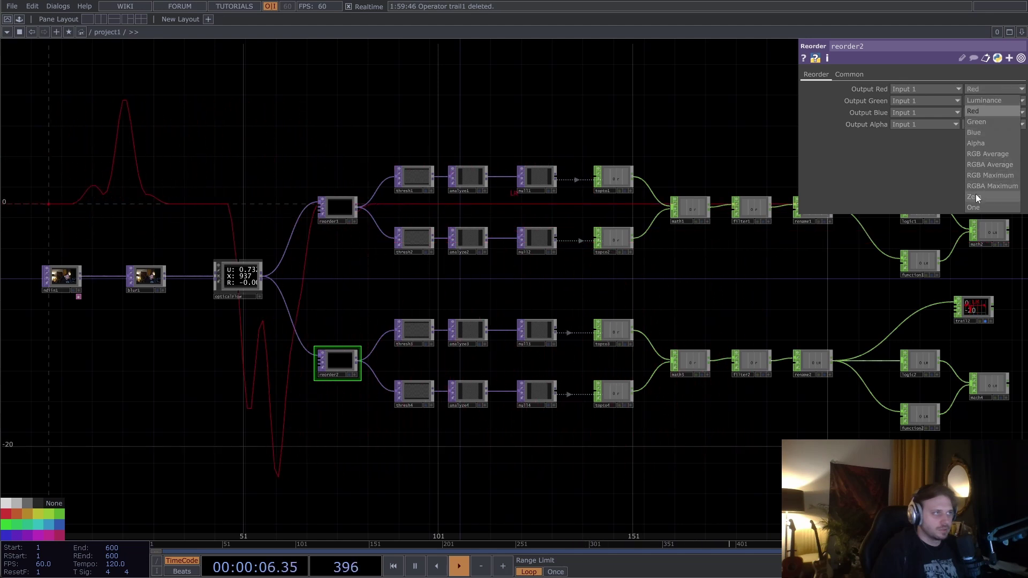
click(976, 196)
click(983, 99)
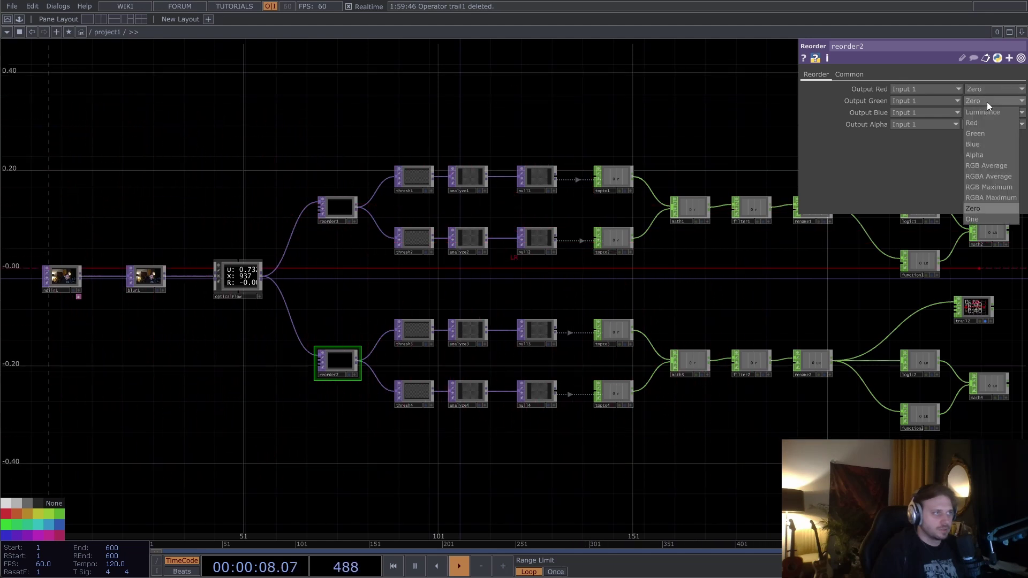
click(992, 134)
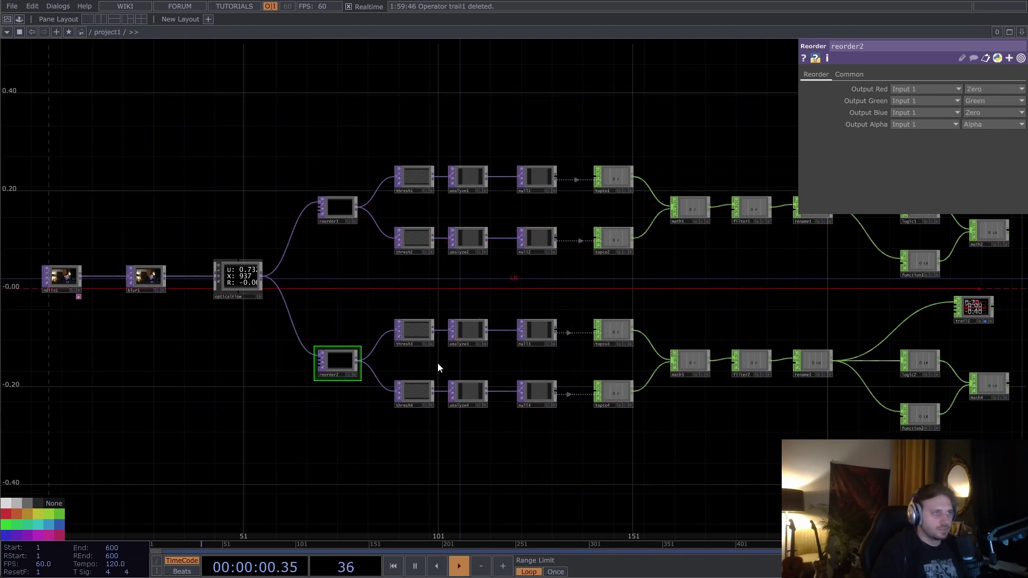
scroll(629, 332, up, 5)
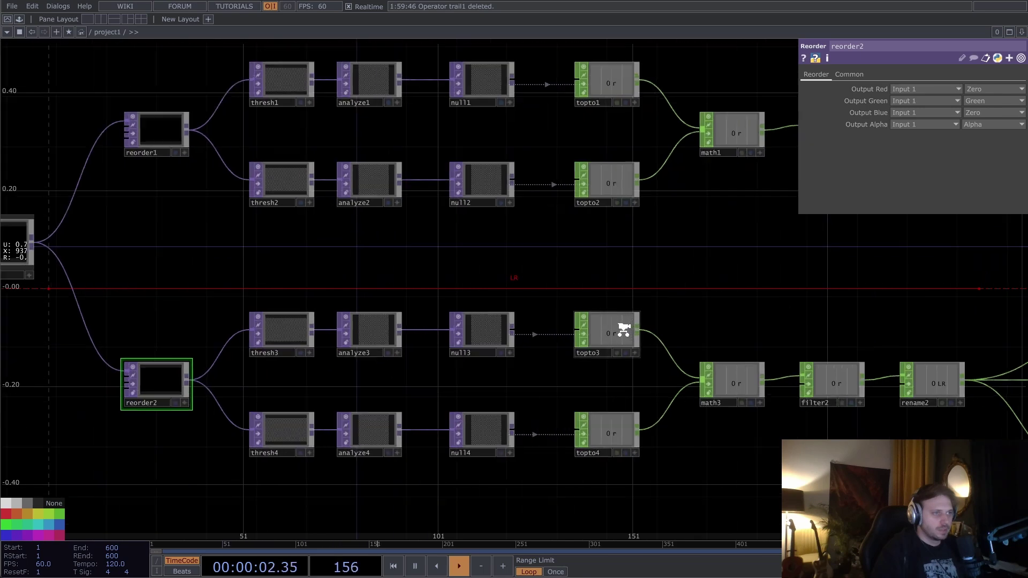
click(615, 327)
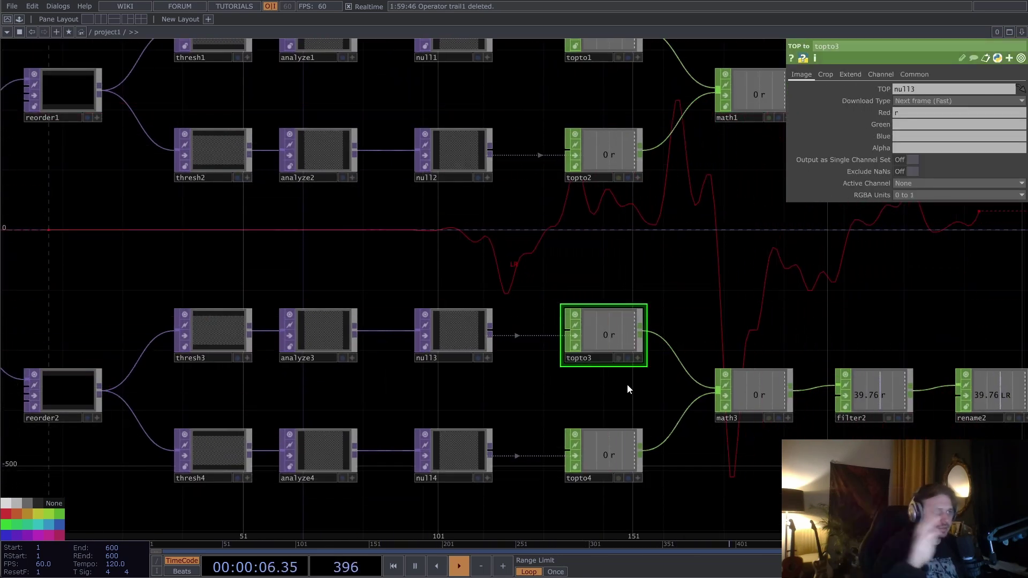
scroll(626, 388, down, 5)
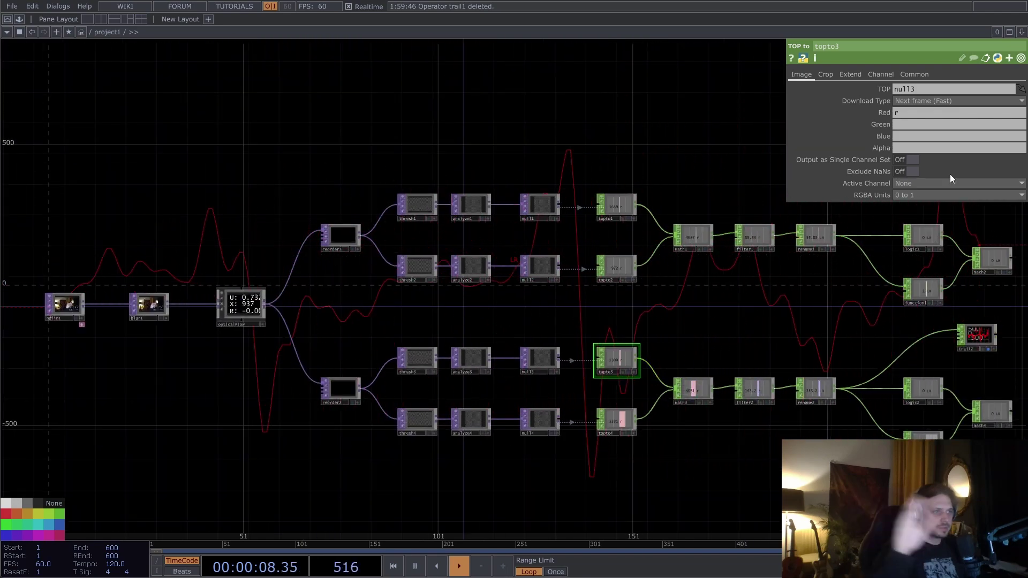
scroll(605, 412, up, 5)
Step: Rename rename2's output channel to DU
drag(829, 421, 541, 420)
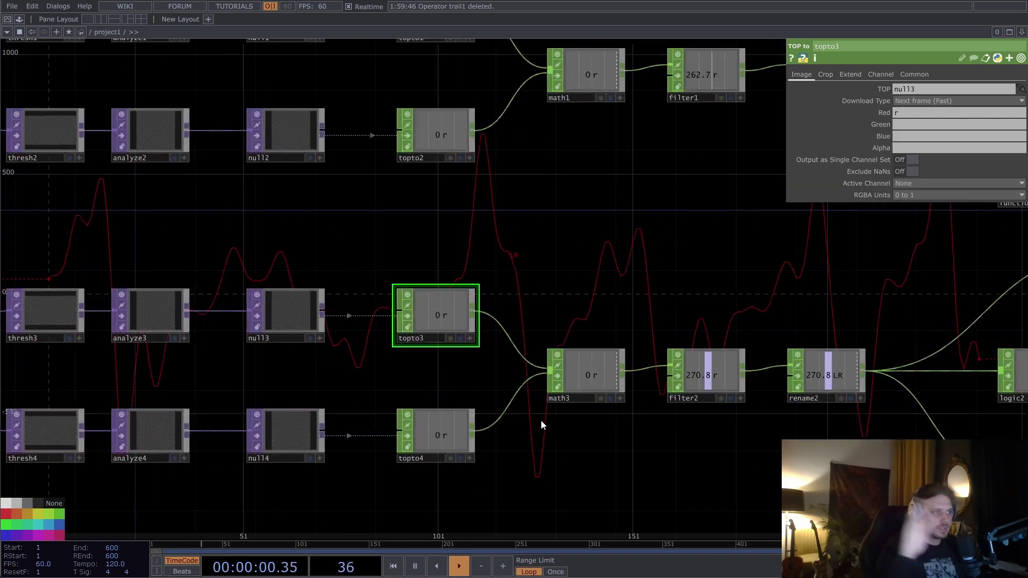
scroll(561, 427, down, 3)
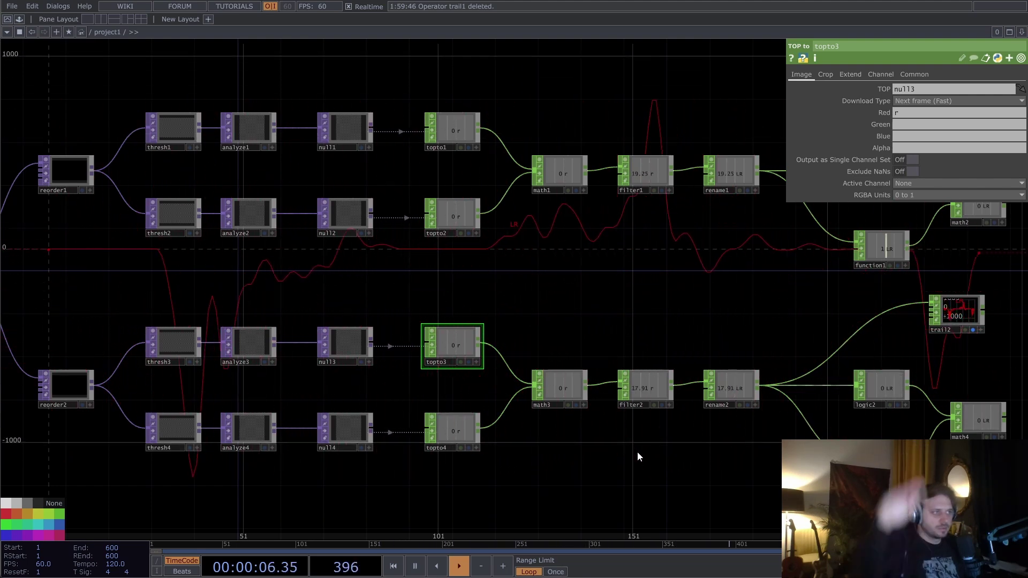
drag(638, 454, 454, 452)
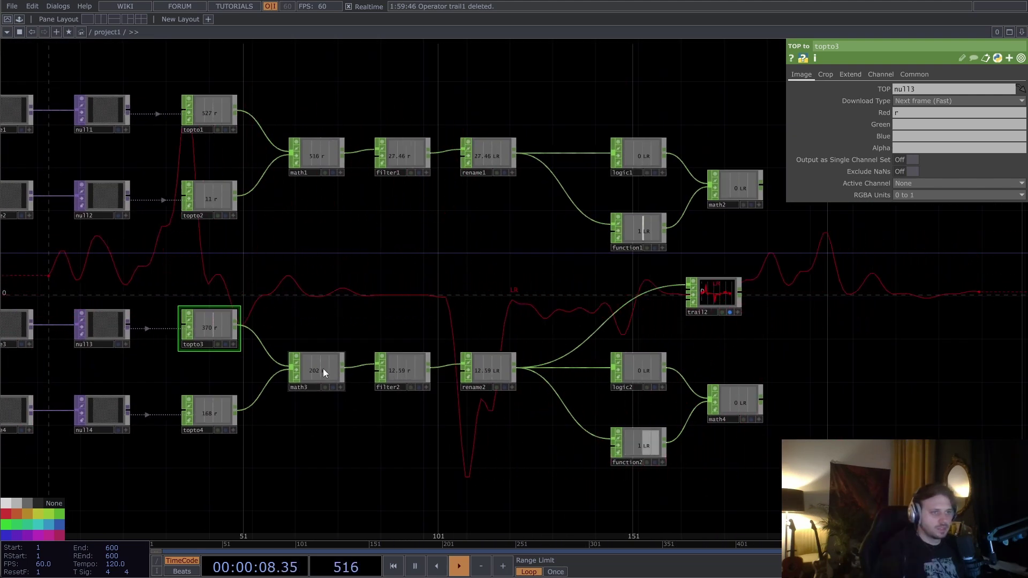
click(513, 365)
click(913, 102)
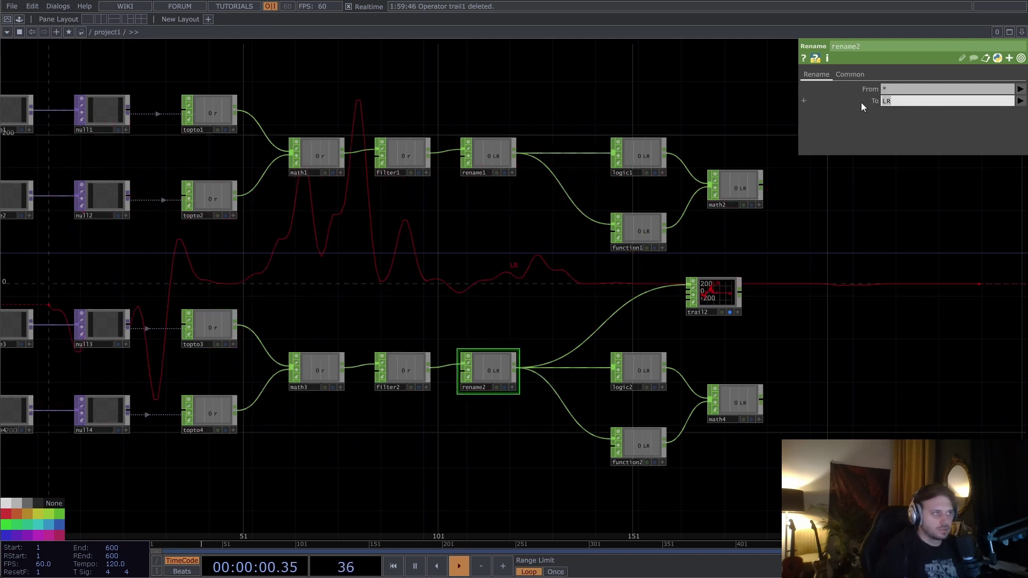
text(DU)
key(Return)
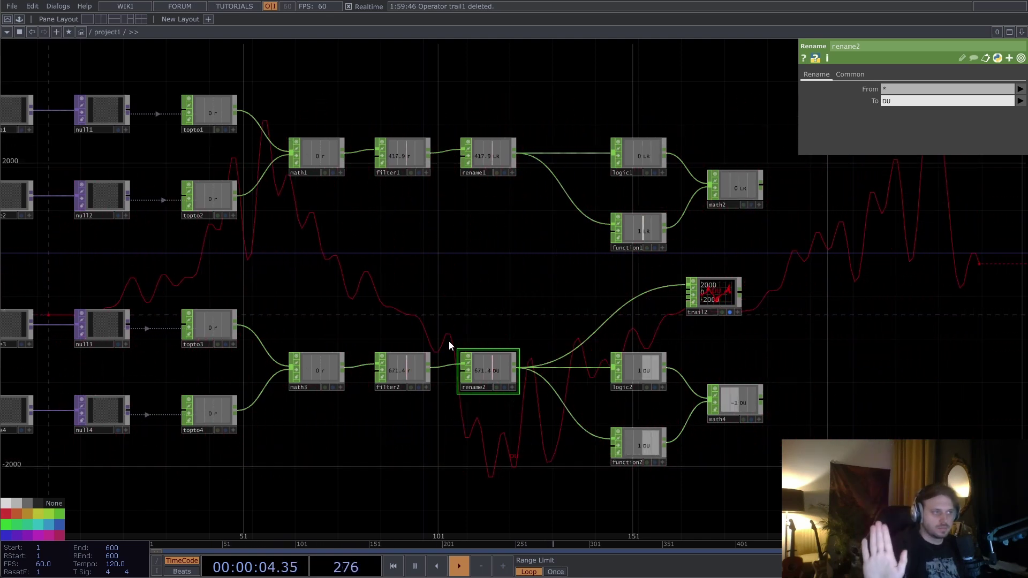
Step: Add a Merge CHOP, merge1, after math2 and wire math4 in as its second input
scroll(732, 424, up, 5)
scroll(732, 424, up, 2)
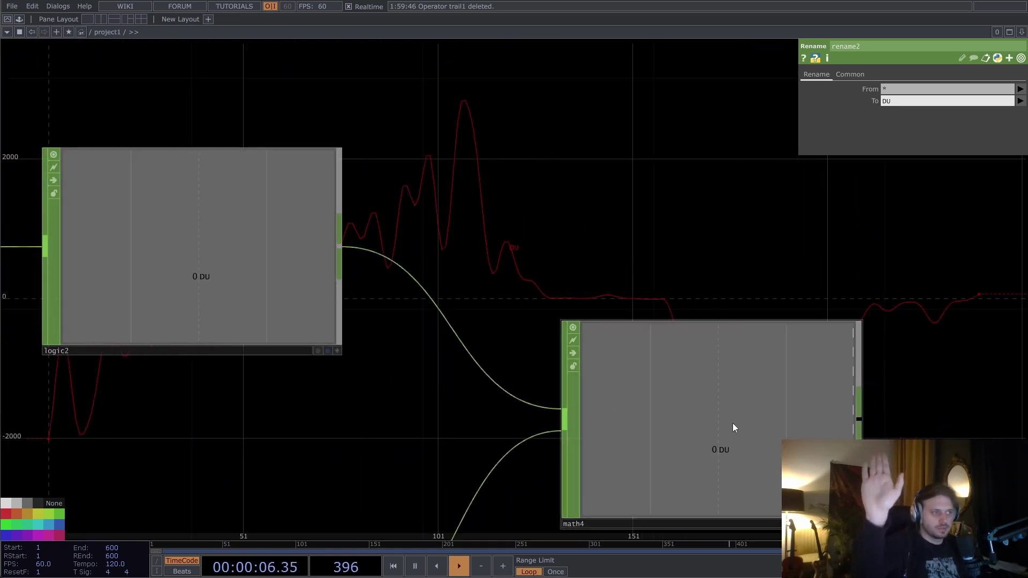
scroll(732, 424, down, 10)
key(h)
key(Tab)
text(m)
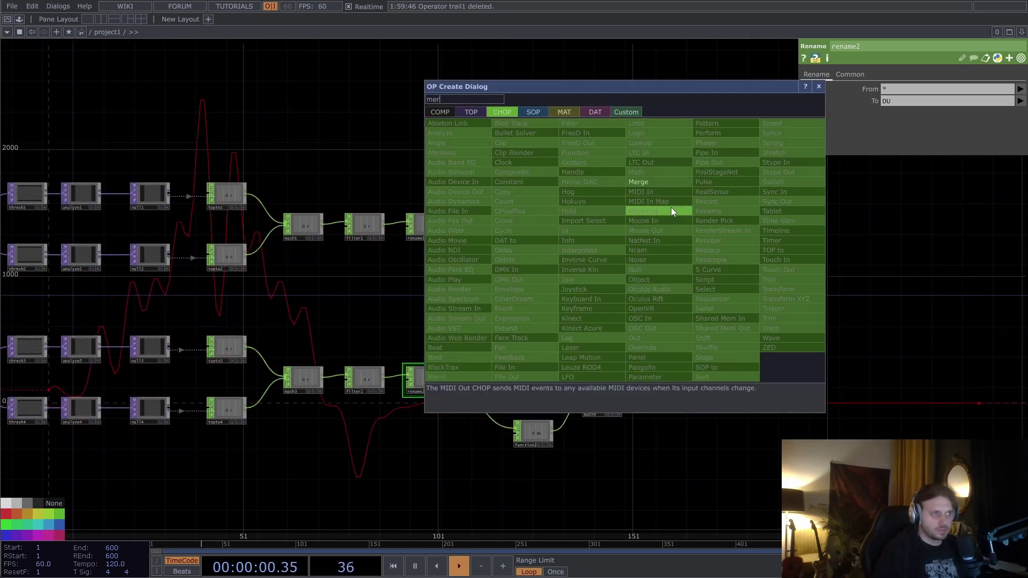
click(640, 183)
click(710, 326)
drag(620, 407, 751, 328)
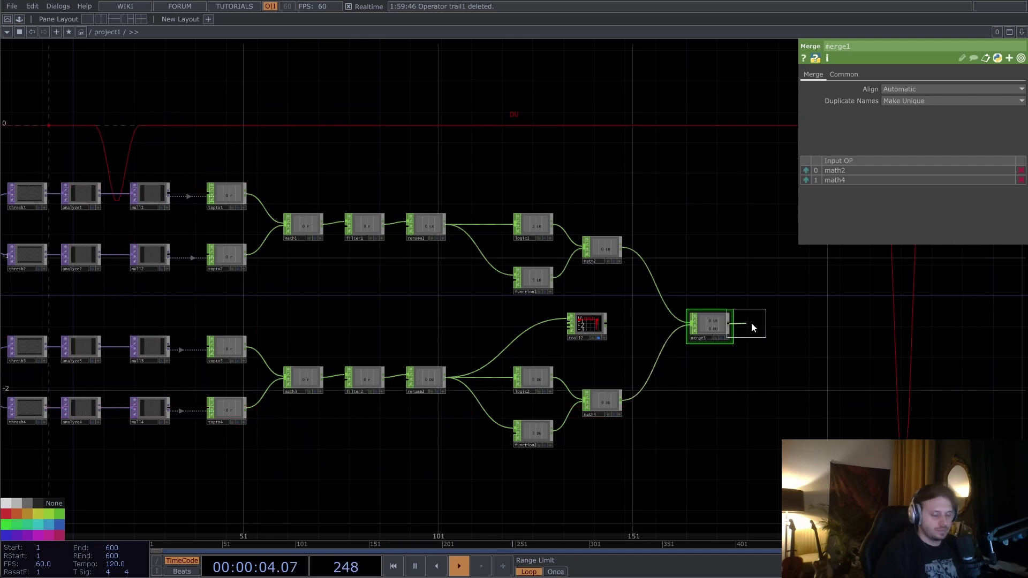
Step: Add a Null, null15, after merge1 and marquee-select the whole network
click(798, 327)
key(h)
drag(258, 475, 764, 208)
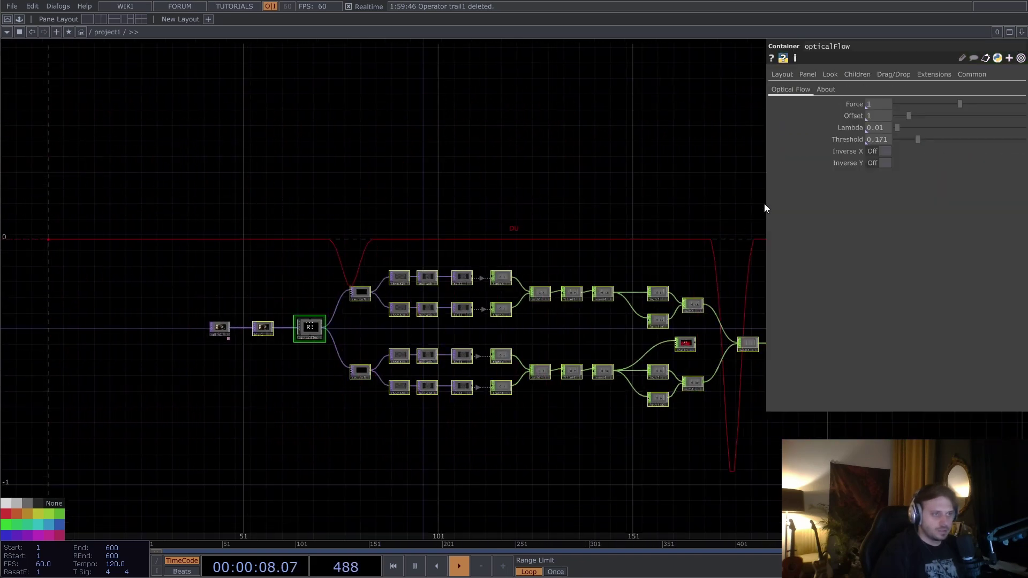
Step: Collapse the selected nodes into a Base component, base1
right_click(668, 447)
click(737, 518)
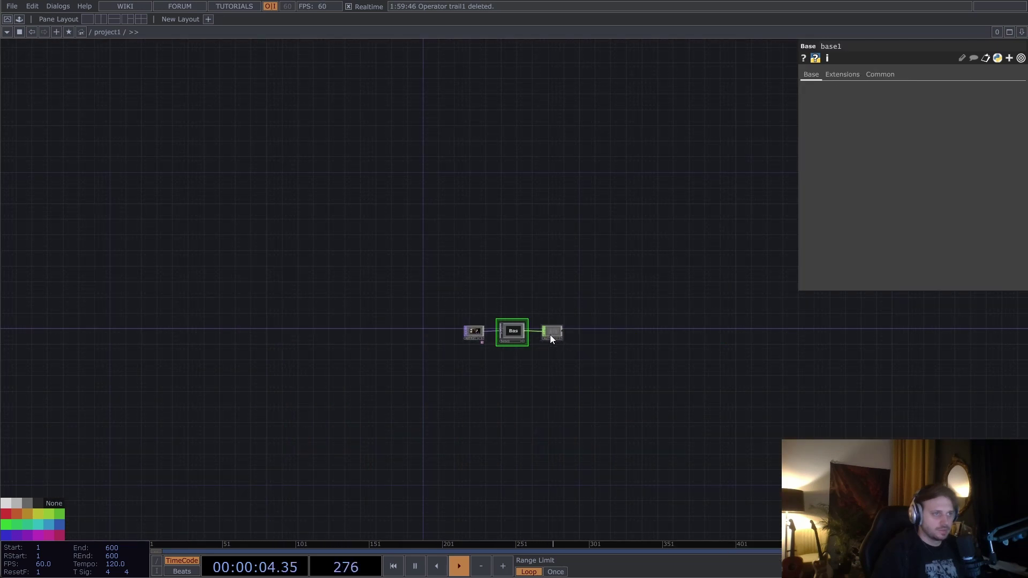
scroll(575, 338, up, 5)
Step: Choose a Circle TOP from the TOP operator list to add beside base1
key(Tab)
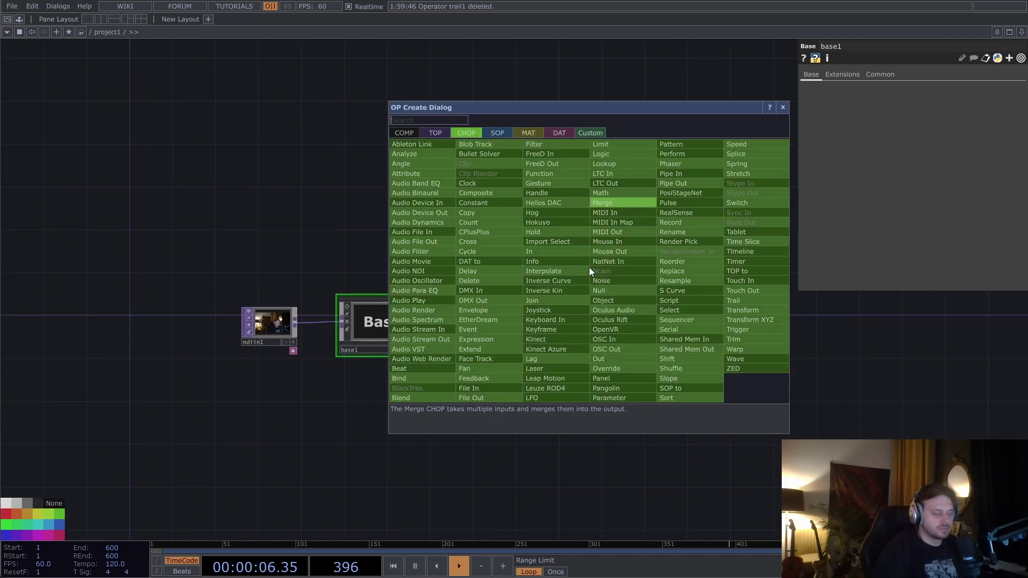
click(435, 133)
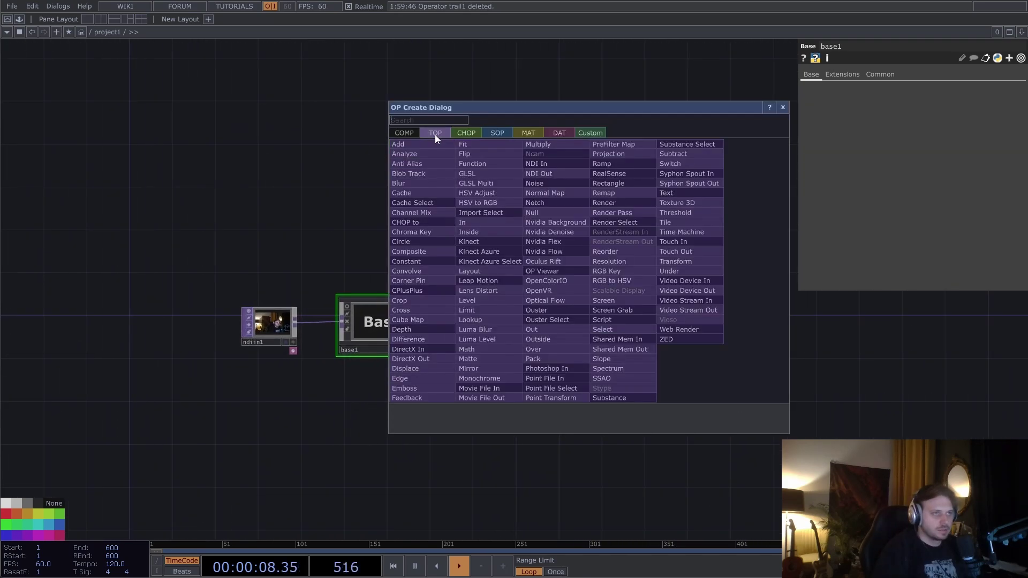
text(cir)
click(426, 244)
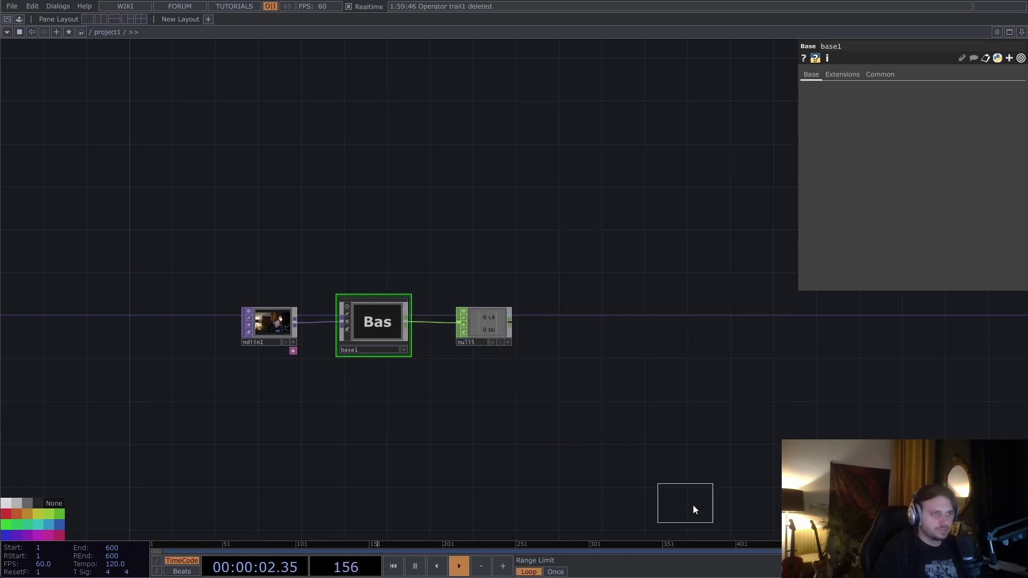
Step: Place circle1 below the network and set its resolution to 1280×1280
click(487, 456)
key(h)
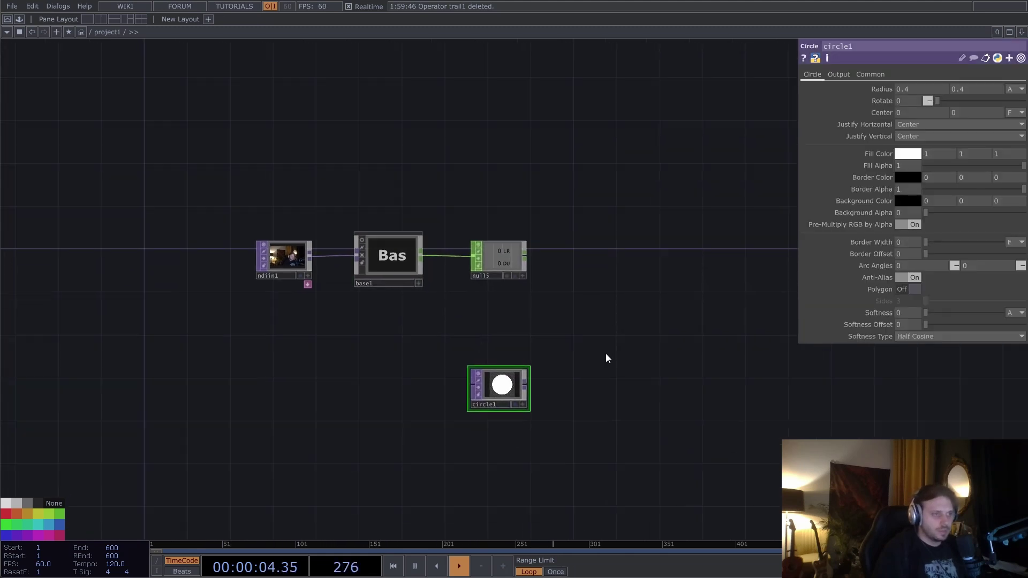
click(870, 74)
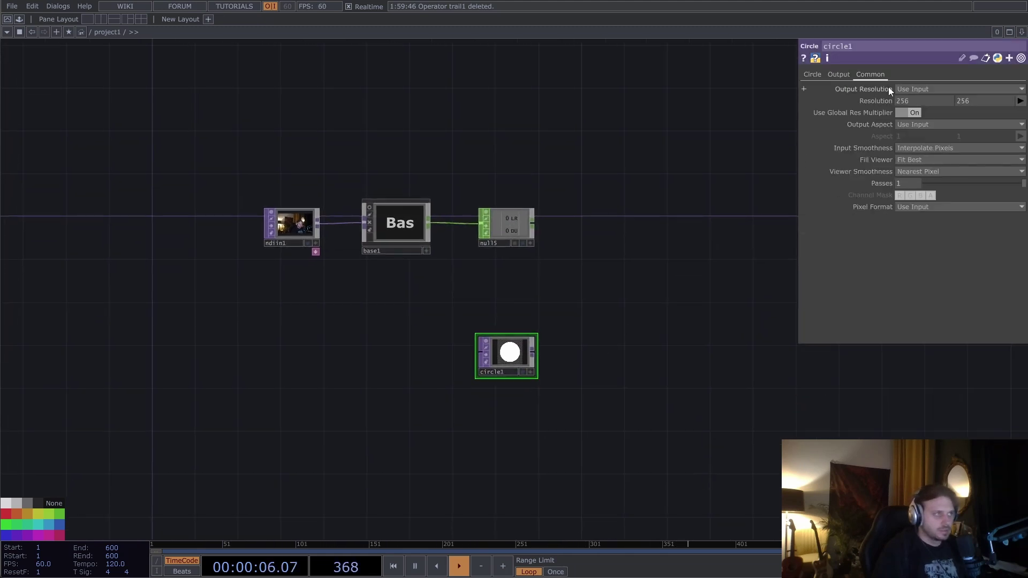
click(921, 104)
text(1280)
key(Tab)
text(1280)
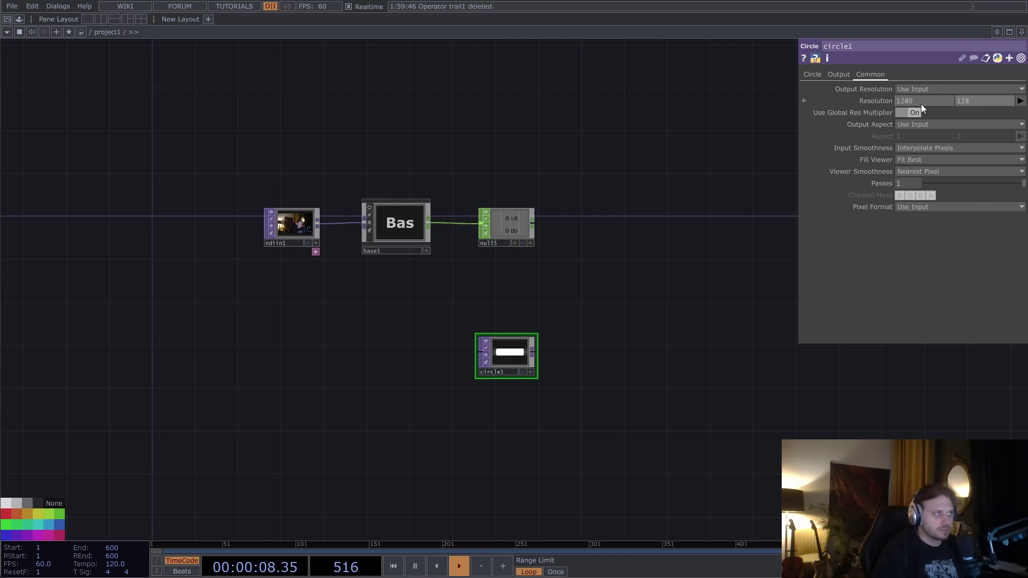
key(Return)
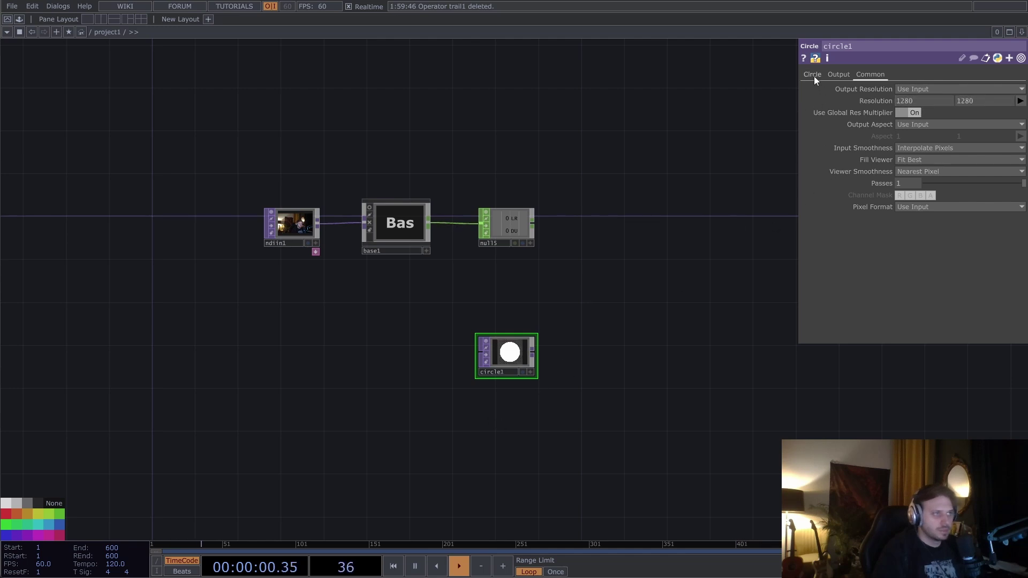
Step: Give circle1 a 0.1 radius, show it as the background, and reposition the nodes
click(813, 75)
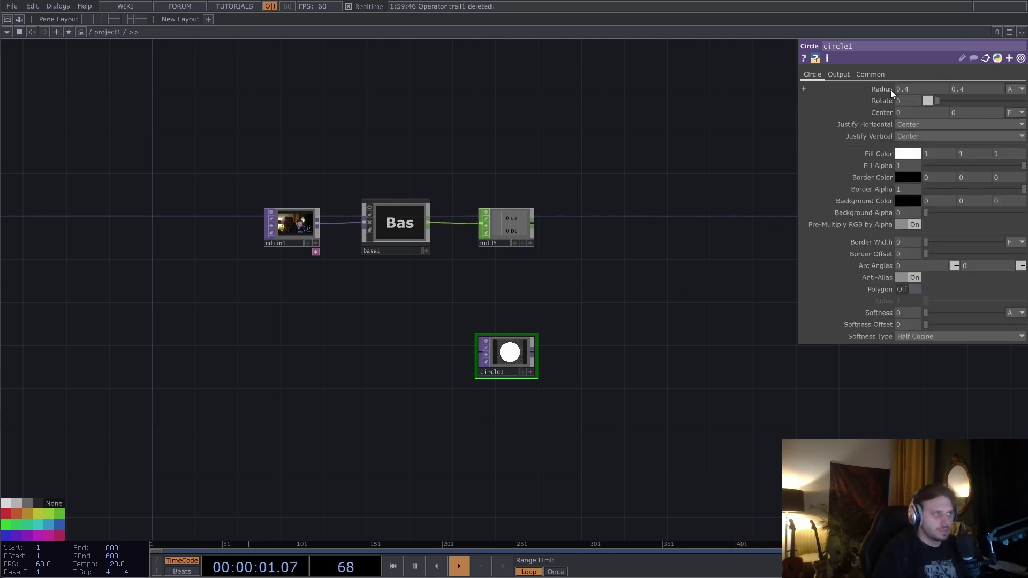
click(522, 372)
drag(523, 370, 672, 370)
drag(520, 281, 371, 291)
click(386, 244)
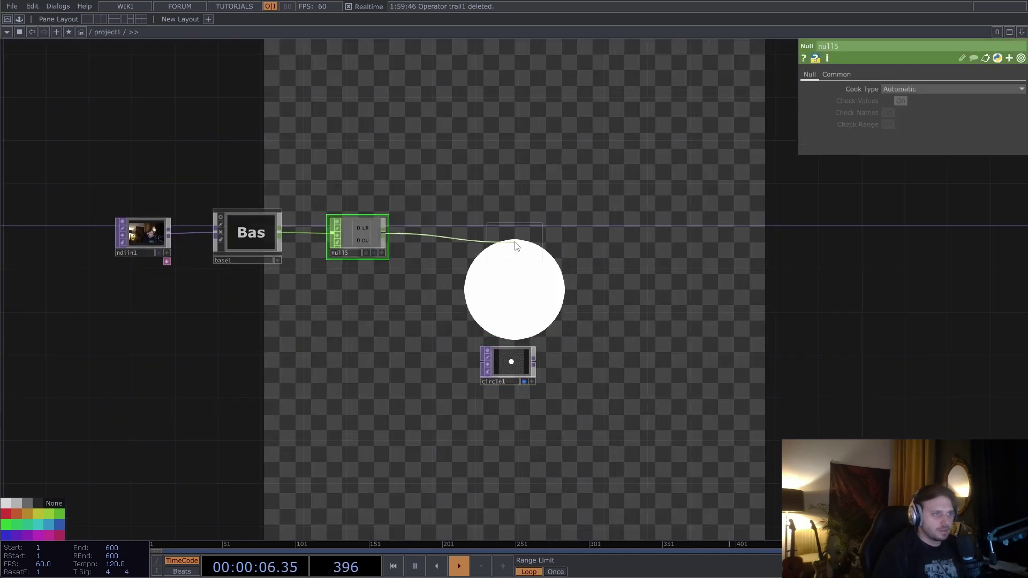
Step: Insert a Speed CHOP, speed1, into the null5-to-null1 connection
right_drag(382, 214, 381, 215)
drag(357, 234, 220, 234)
drag(297, 248, 413, 264)
right_click(403, 253)
click(429, 242)
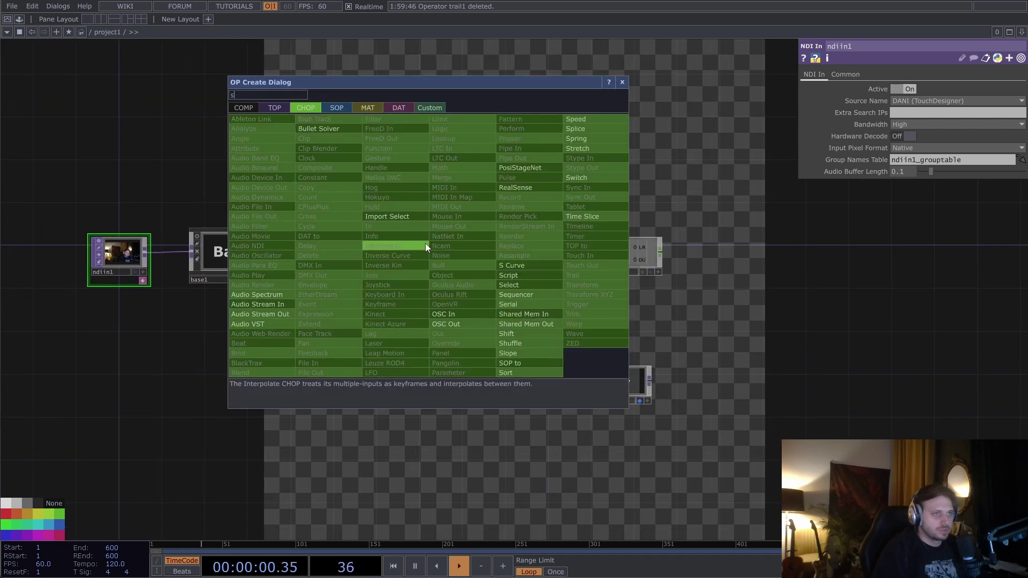
text(spe)
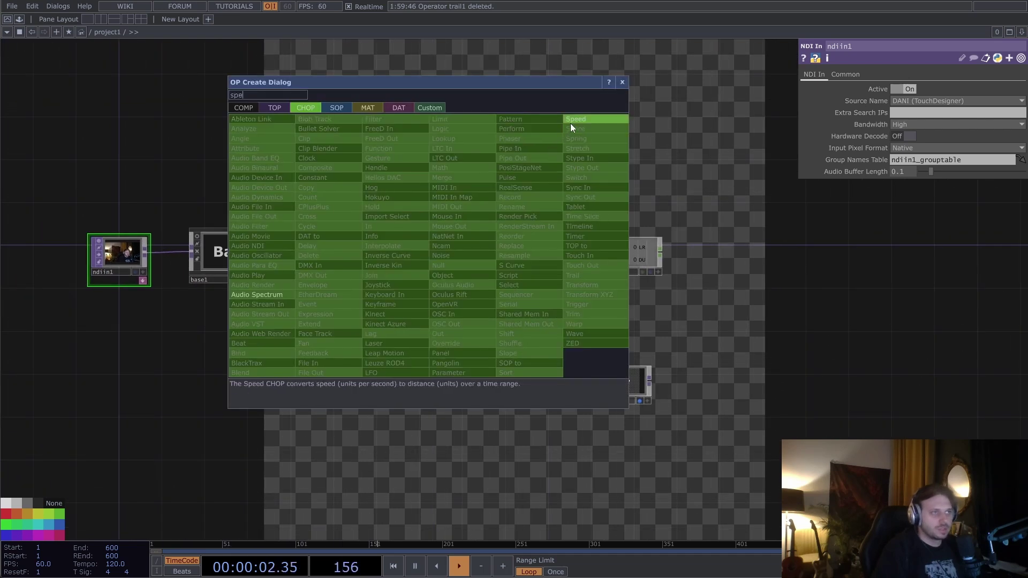
click(572, 120)
click(447, 253)
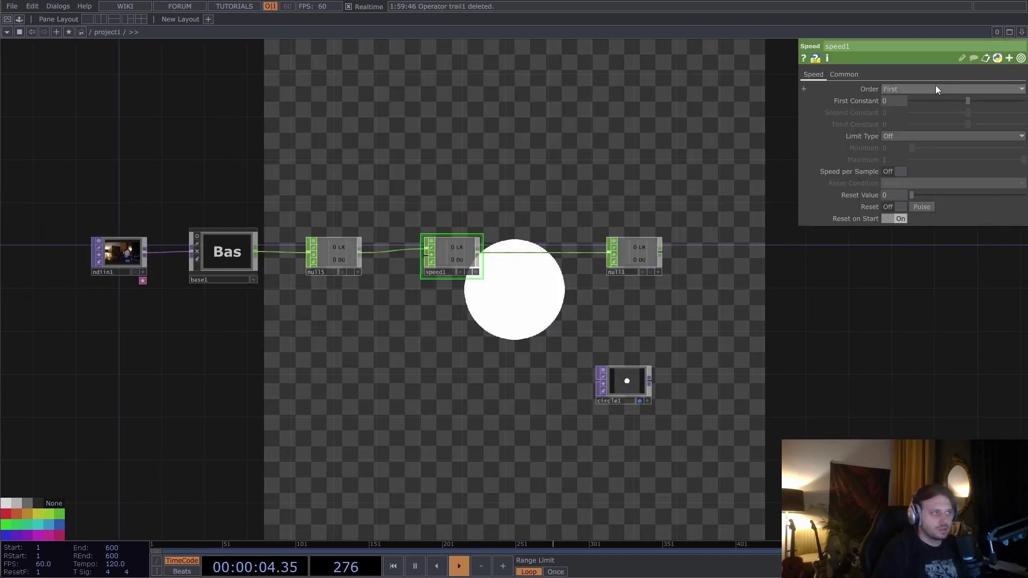
Step: Set speed1's Limit Type to Clamp with range −0.5 to 0.5
click(915, 137)
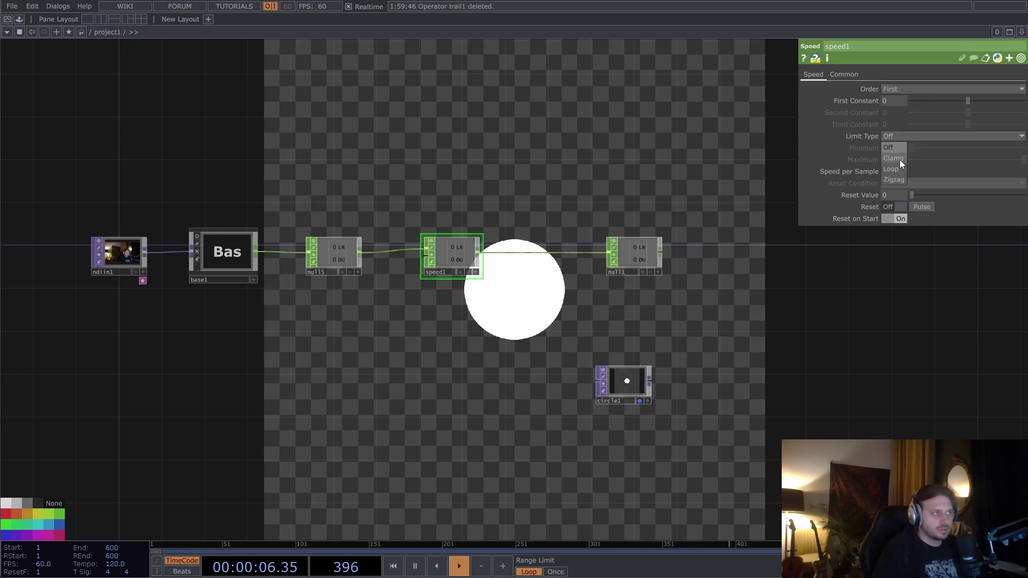
click(900, 159)
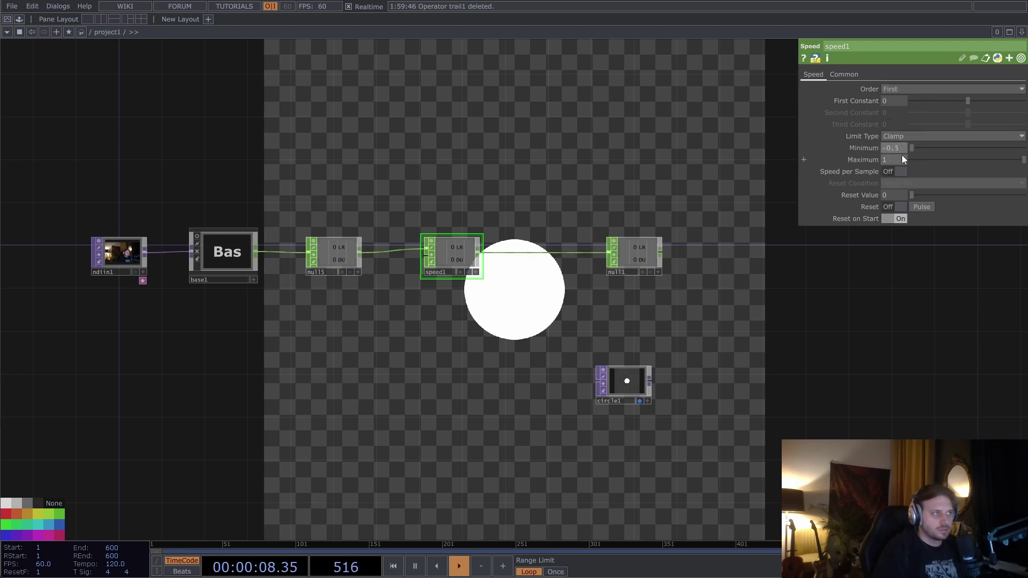
middle_drag(901, 155, 893, 141)
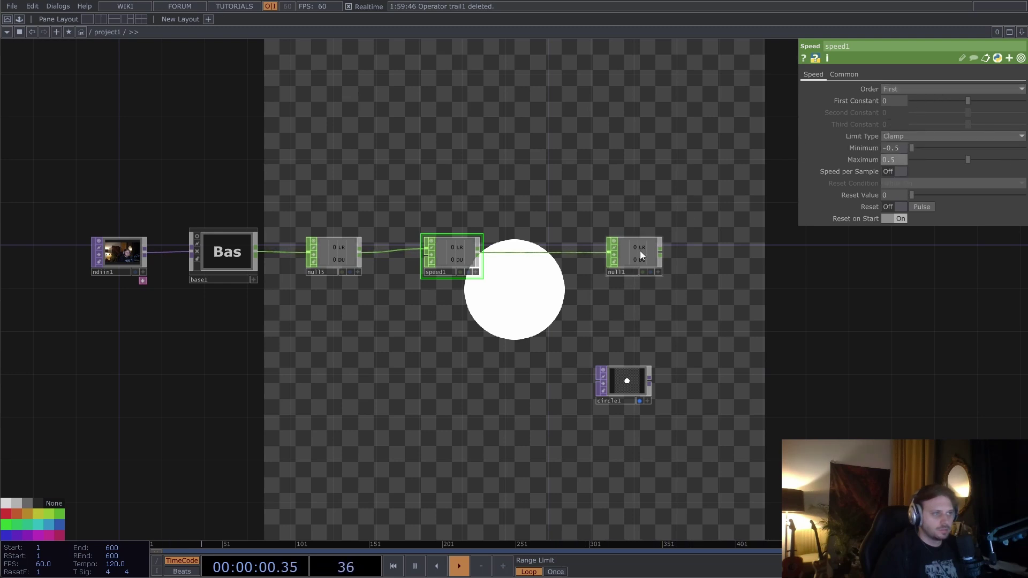
Step: Reference null1's LR channel as circle1's Center X
click(648, 272)
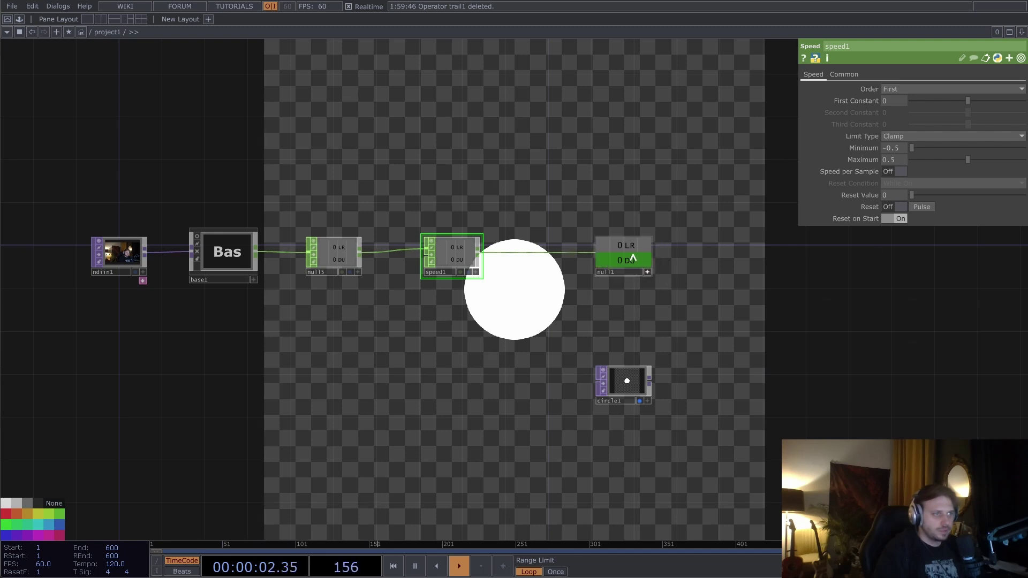
drag(630, 247, 632, 254)
click(623, 381)
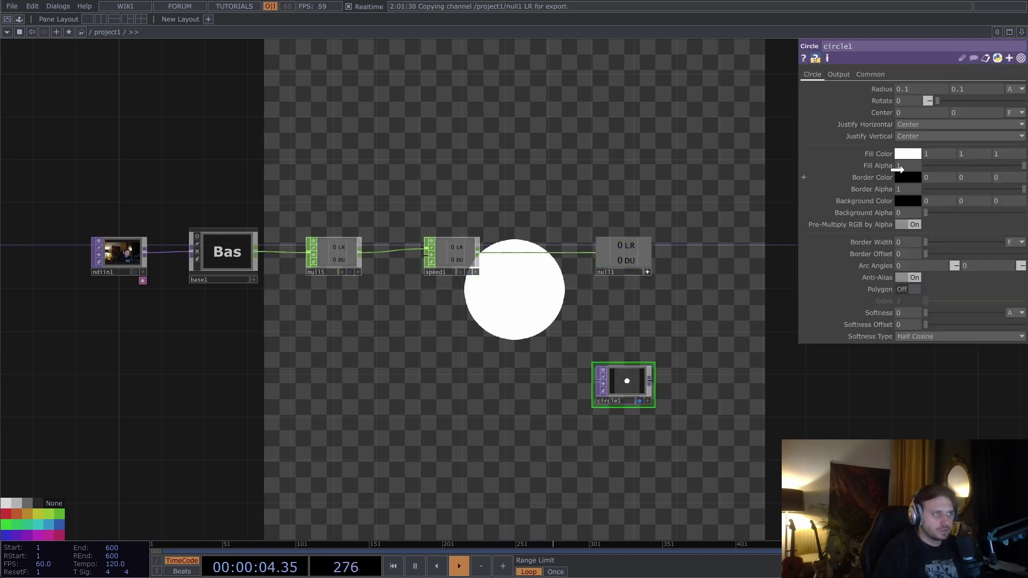
click(917, 111)
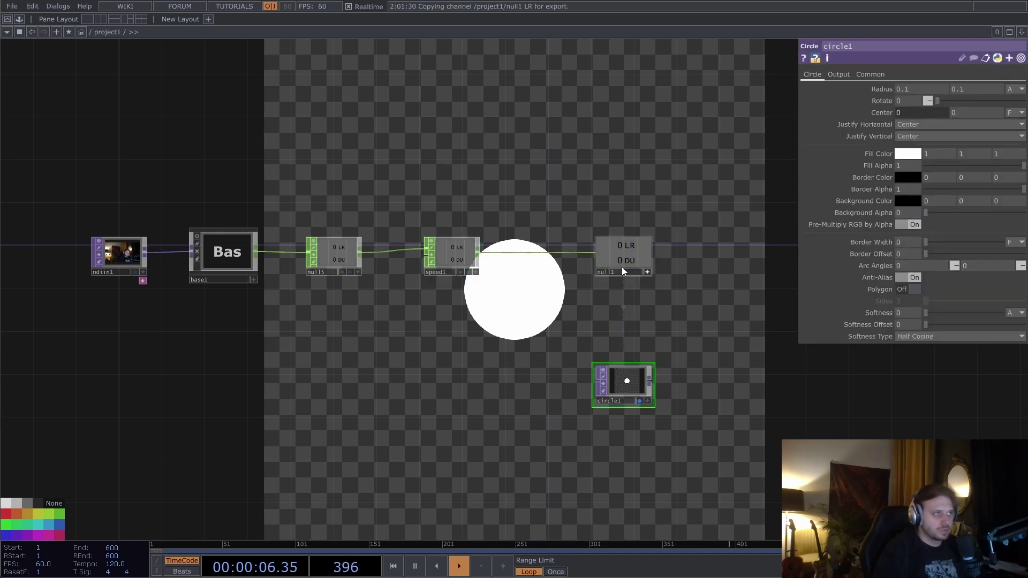
Step: Link null1's DU channel to circle1's Center Y as a CHOP reference
drag(966, 113, 972, 114)
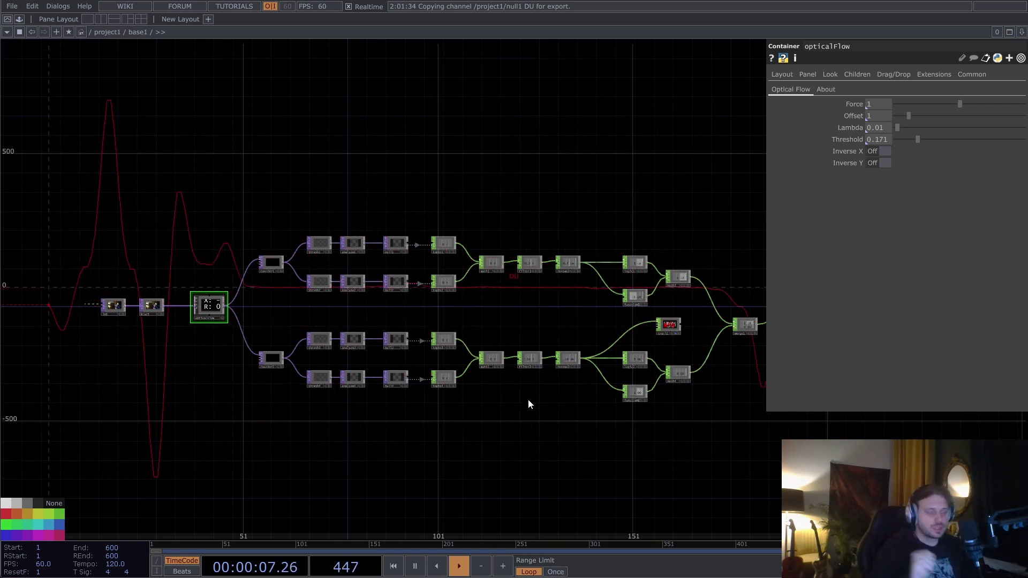
Step: Lower the opticalFlow Threshold from 0.226 to about 0.138 while checking logic1's output
click(635, 263)
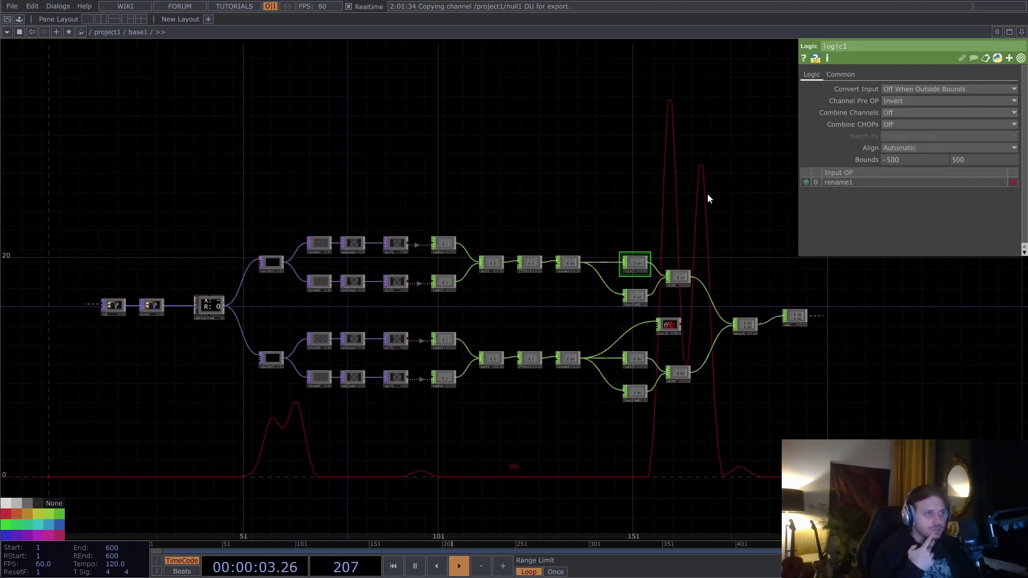
scroll(197, 303, up, 2)
scroll(197, 303, up, 2)
click(203, 306)
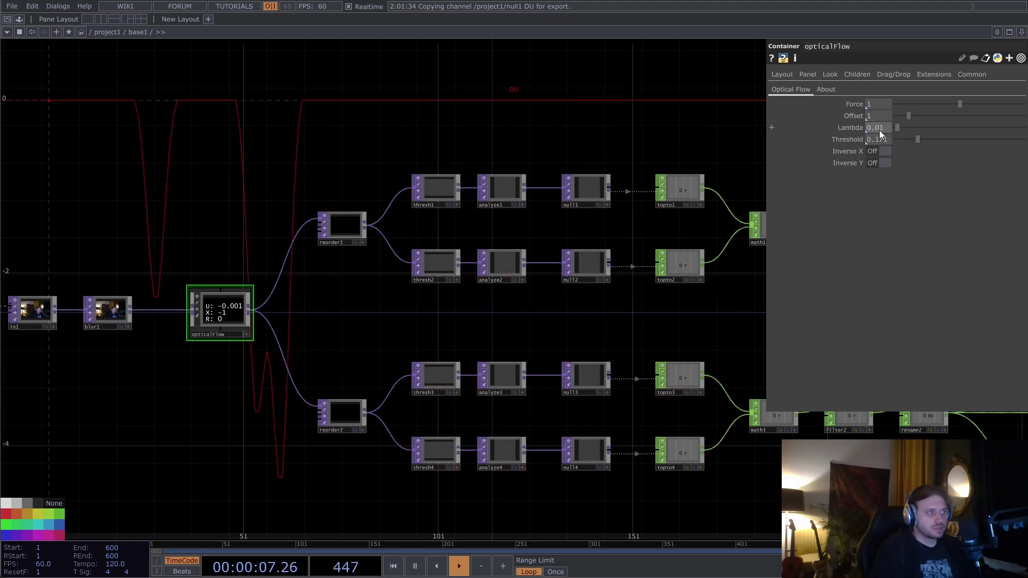
drag(917, 138, 933, 140)
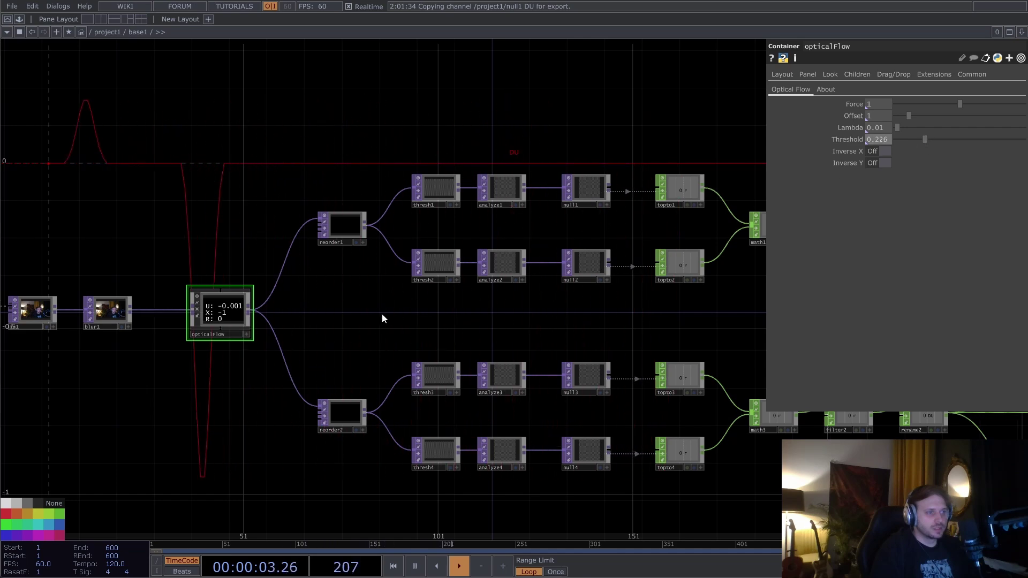
drag(379, 319, 488, 318)
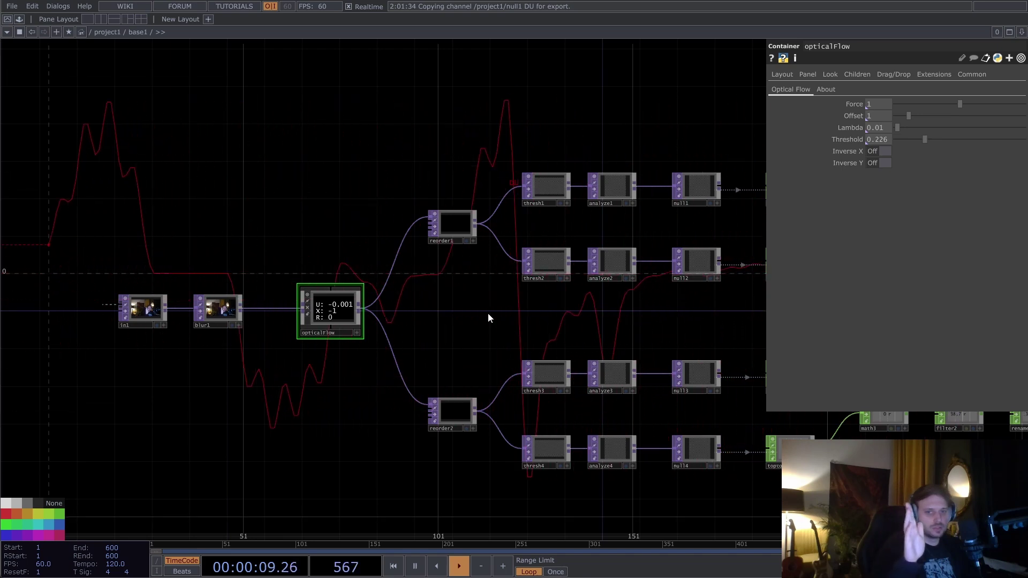
drag(920, 141, 913, 141)
scroll(482, 337, down, 5)
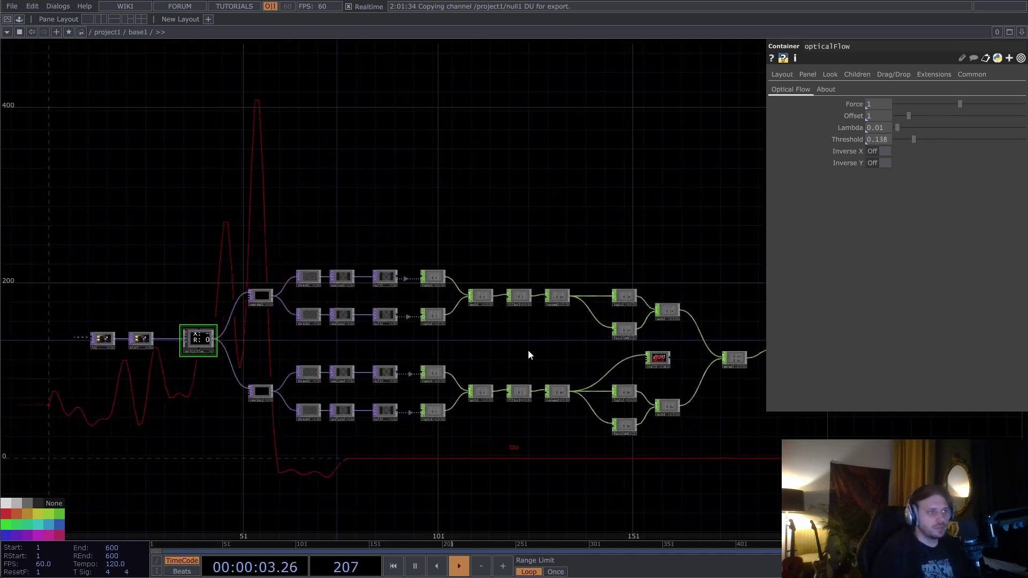
drag(556, 356, 490, 331)
scroll(548, 324, up, 3)
click(532, 255)
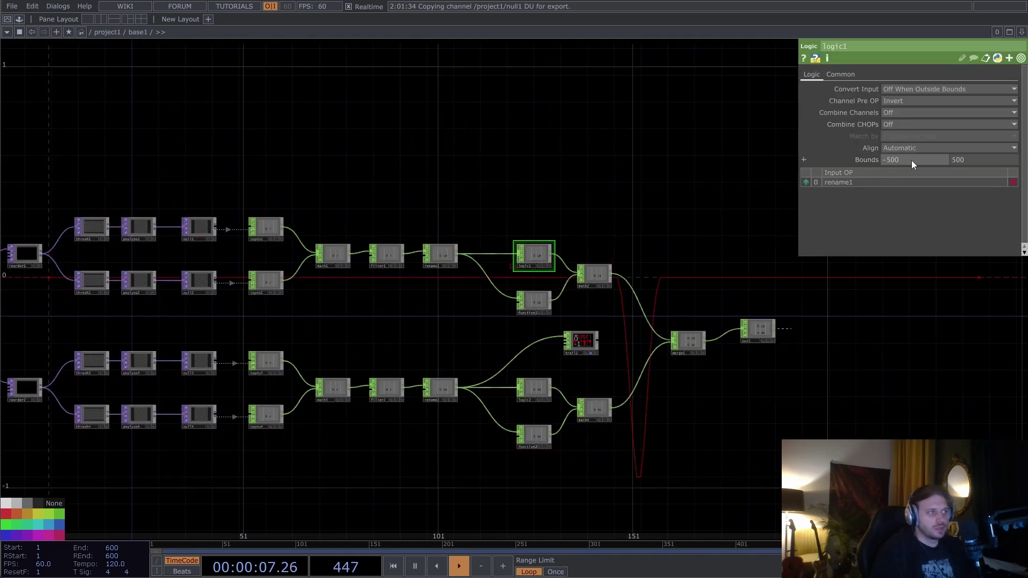
Step: Review filter1 and filter2 Gaussian smoothing, then return opticalFlow Threshold to 0.171
click(388, 252)
scroll(482, 291, up, 3)
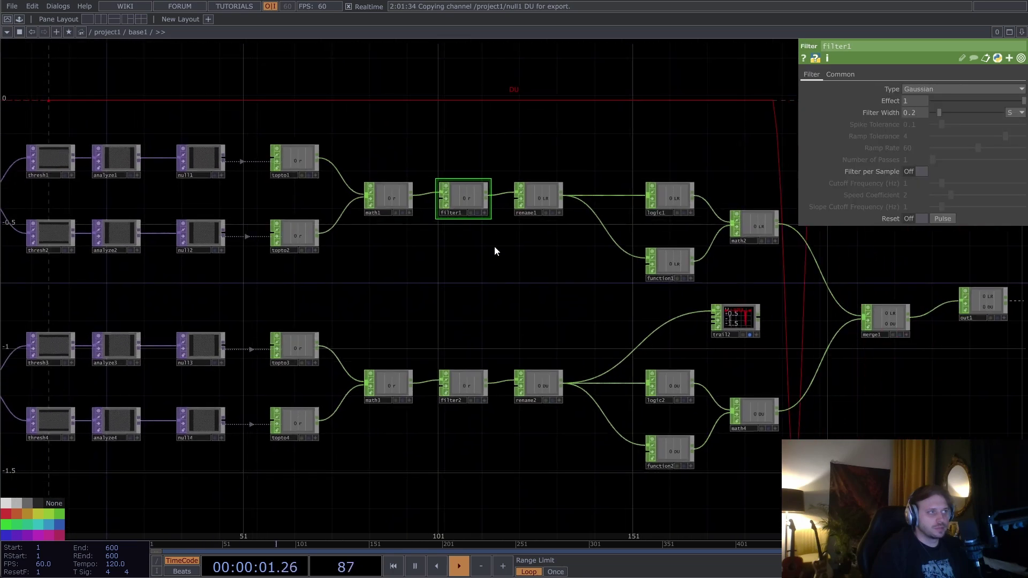
click(466, 390)
scroll(415, 332, down, 5)
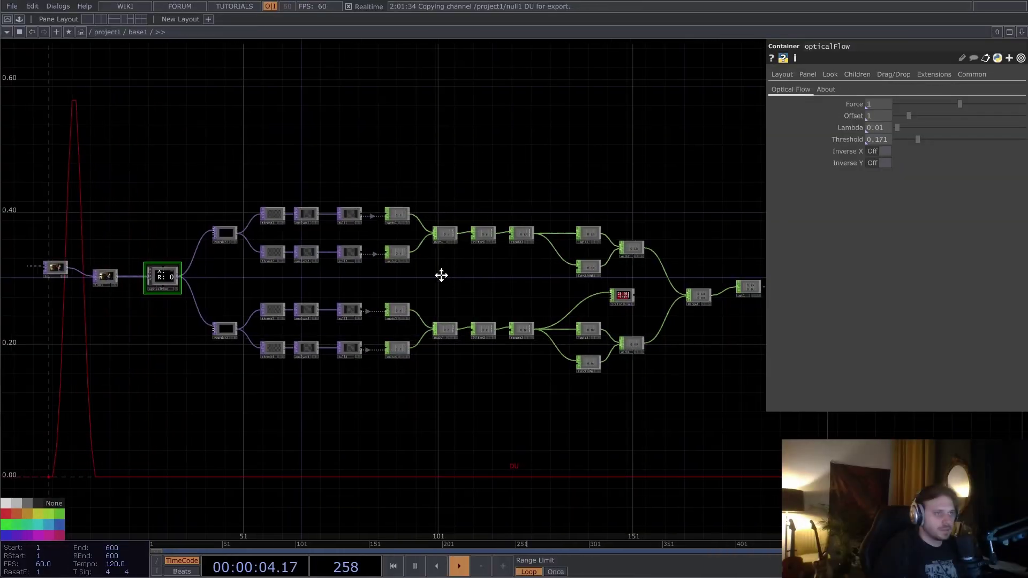
scroll(493, 316, up, 4)
drag(530, 321, 455, 302)
scroll(542, 242, down, 5)
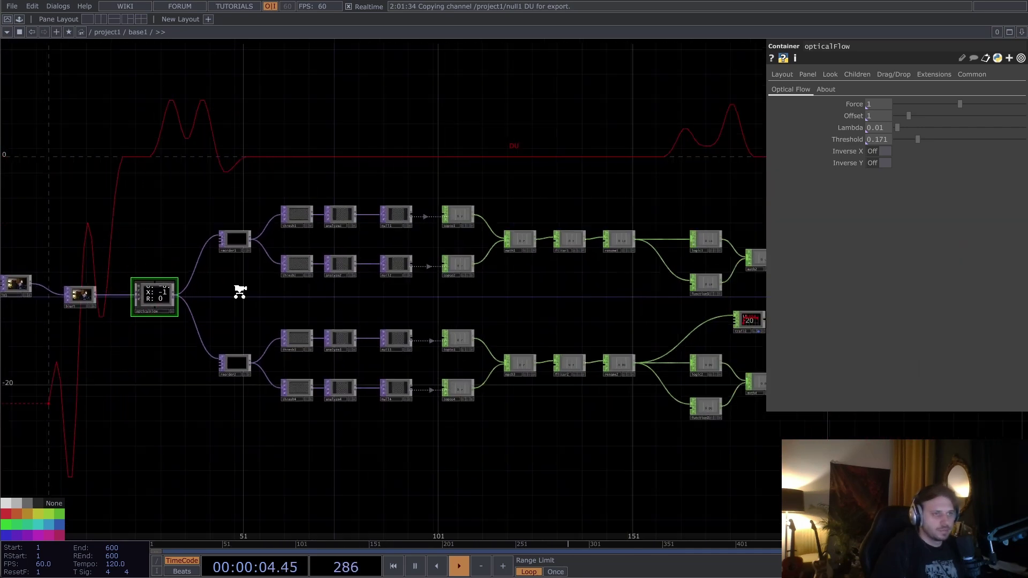
drag(64, 287, 74, 296)
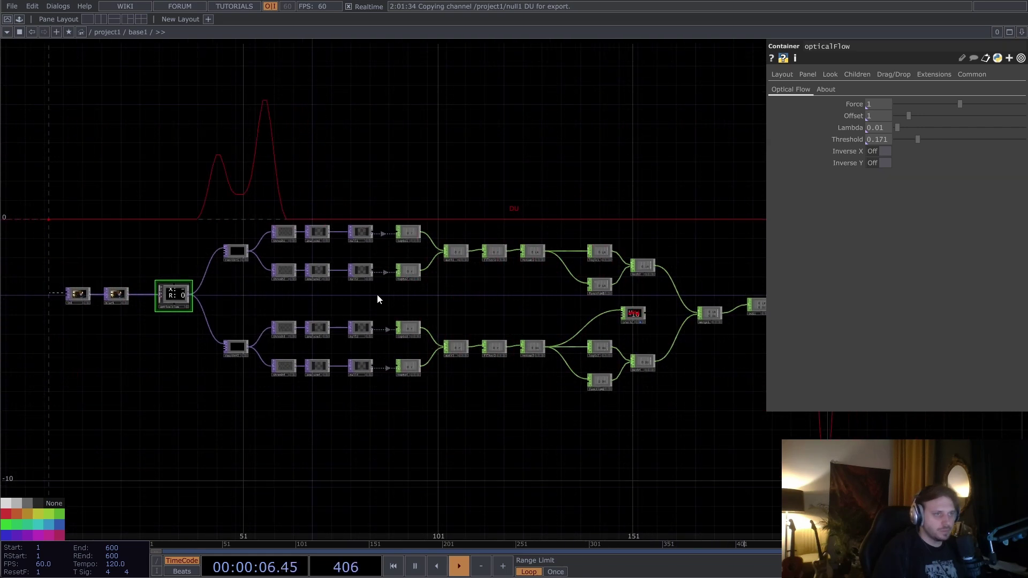
drag(413, 299, 481, 306)
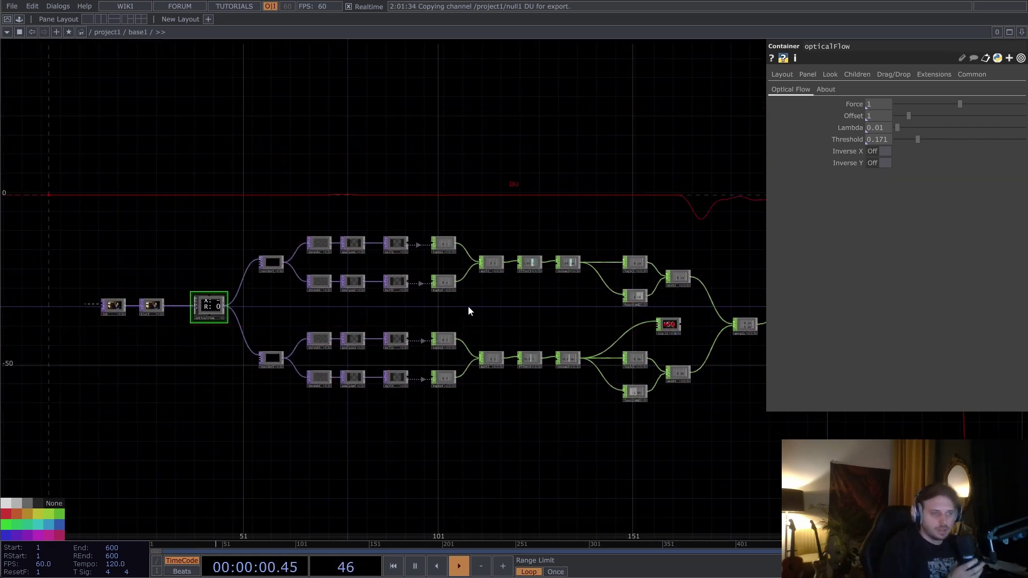